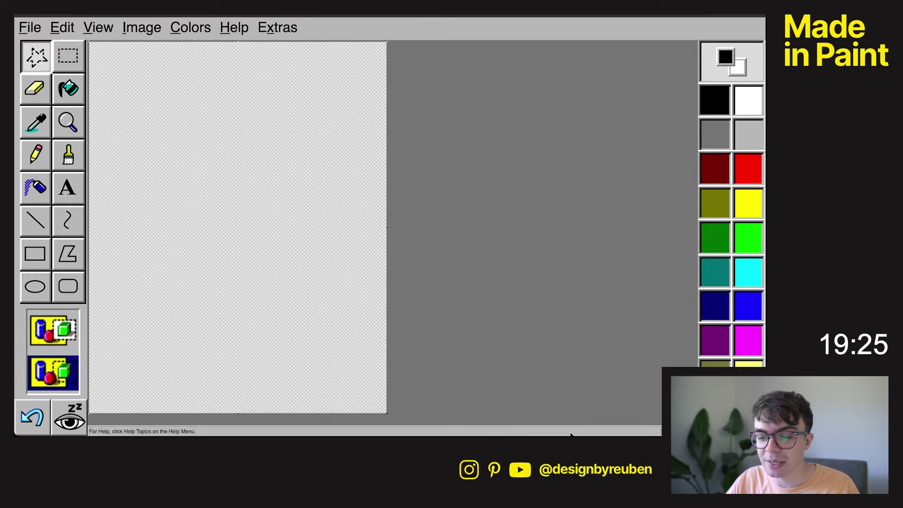
{"action": "mouse_move", "coordinate": [567, 433]}
{"action": "left_click", "coordinate": [597, 420]}
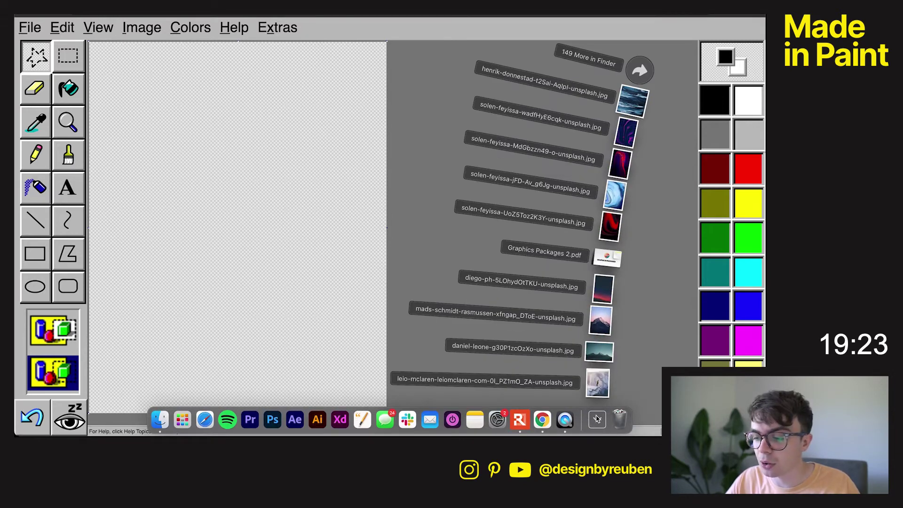
{"action": "mouse_move", "coordinate": [601, 358]}
{"action": "left_mouse_down"}
{"action": "mouse_move", "coordinate": [280, 269]}
{"action": "mouse_move", "coordinate": [349, 287]}
{"action": "mouse_move", "coordinate": [569, 426]}
{"action": "mouse_move", "coordinate": [598, 420]}
{"action": "left_mouse_up"}
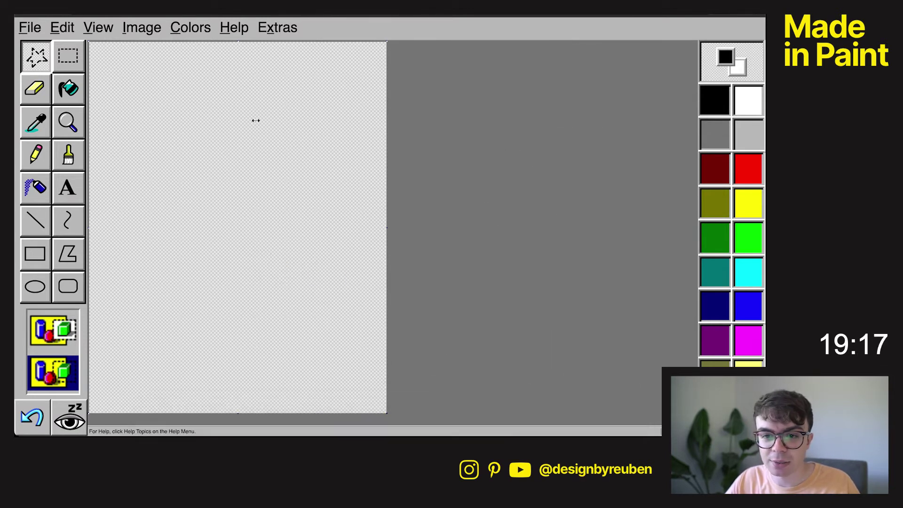
{"action": "left_click", "coordinate": [502, 233]}
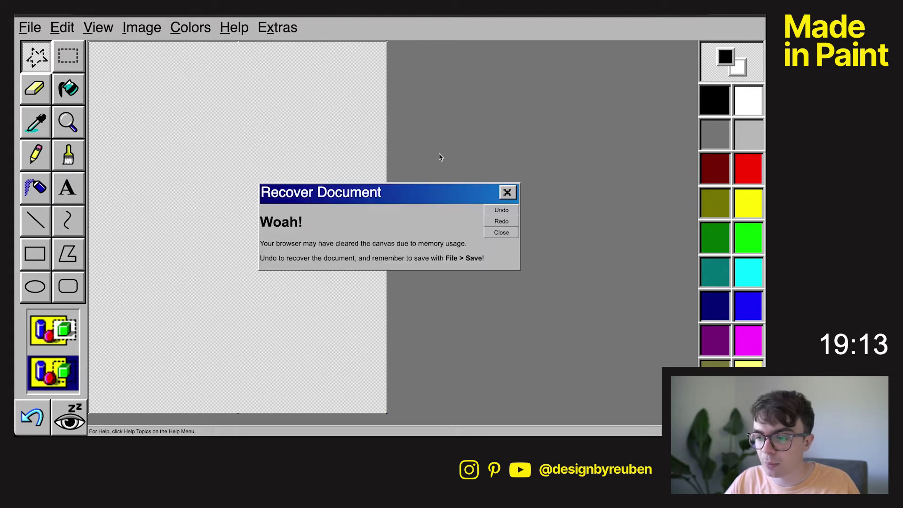
{"action": "left_click", "coordinate": [507, 192]}
Paste the daniel-leone mountain photo from the Downloads folder onto the canvas, choosing to crop rather than enlarge the bitmap
{"action": "left_click", "coordinate": [32, 28]}
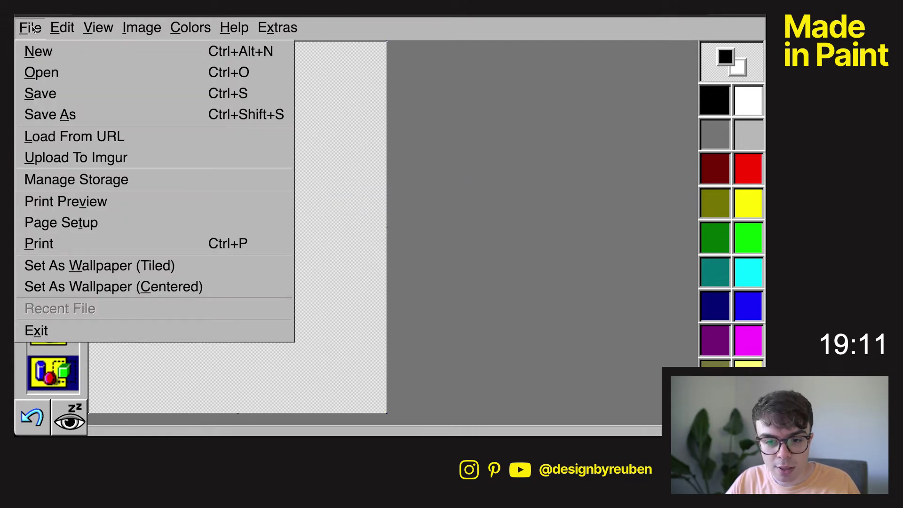
{"action": "mouse_move", "coordinate": [142, 27]}
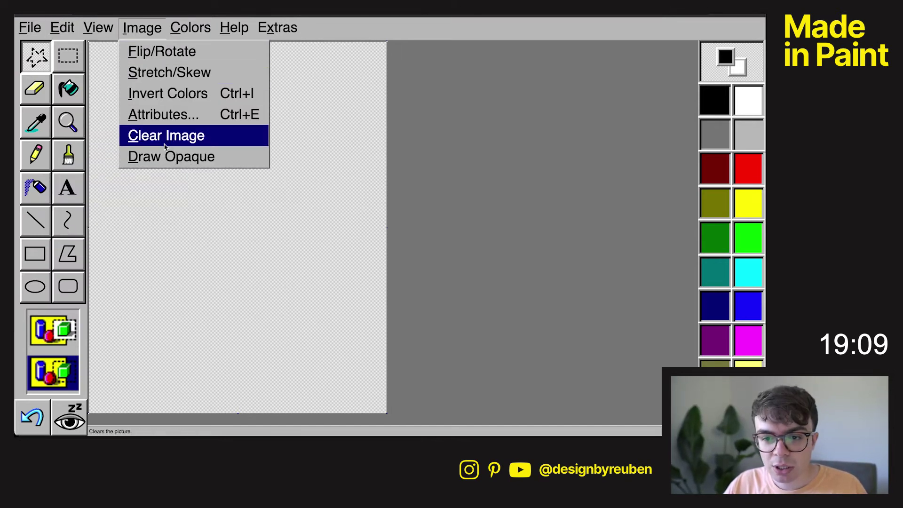
{"action": "mouse_move", "coordinate": [30, 26]}
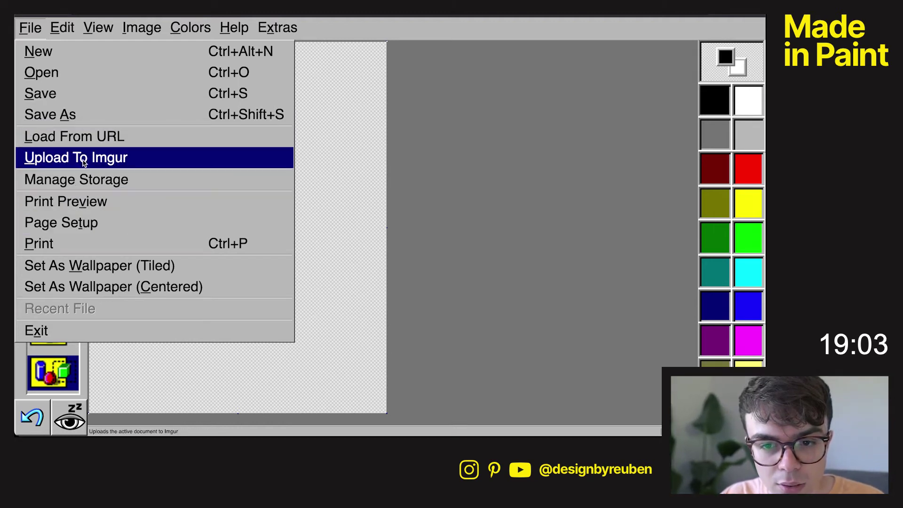
{"action": "mouse_move", "coordinate": [73, 30]}
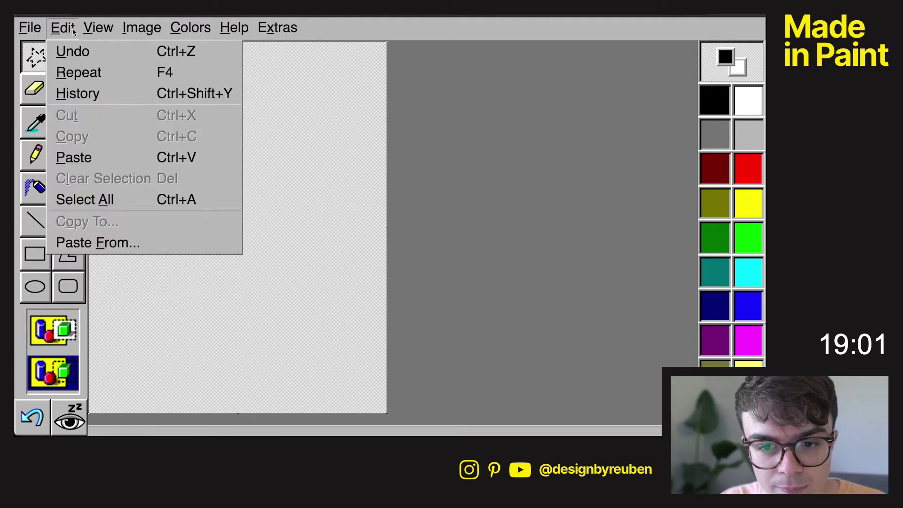
{"action": "left_click", "coordinate": [120, 242]}
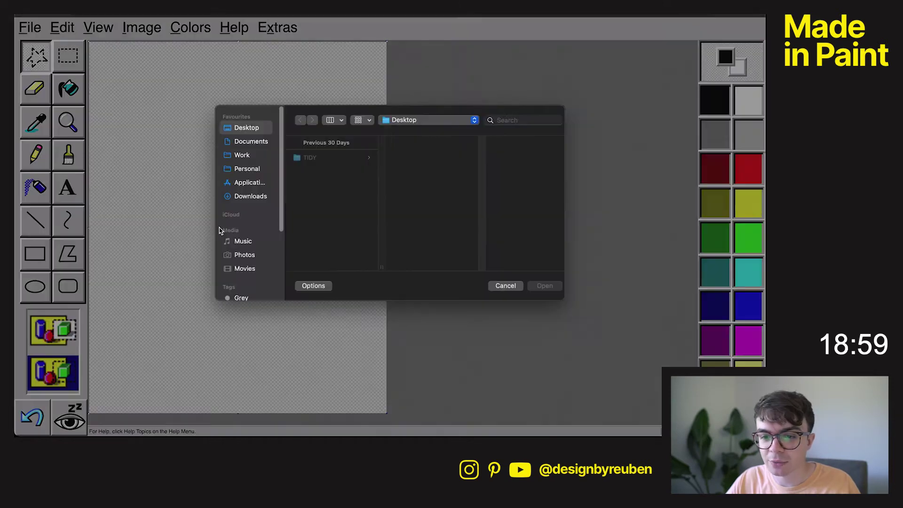
{"action": "left_click", "coordinate": [258, 201]}
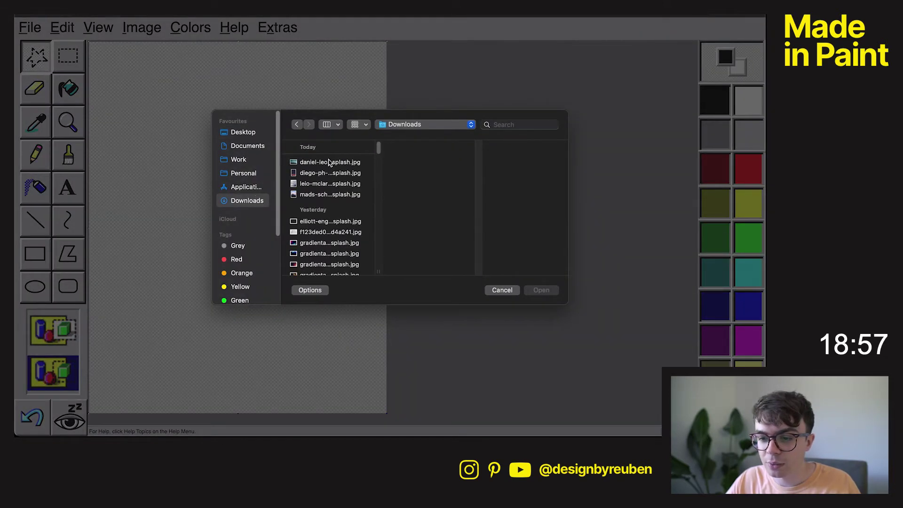
{"action": "left_click", "coordinate": [327, 163]}
{"action": "left_click", "coordinate": [547, 292]}
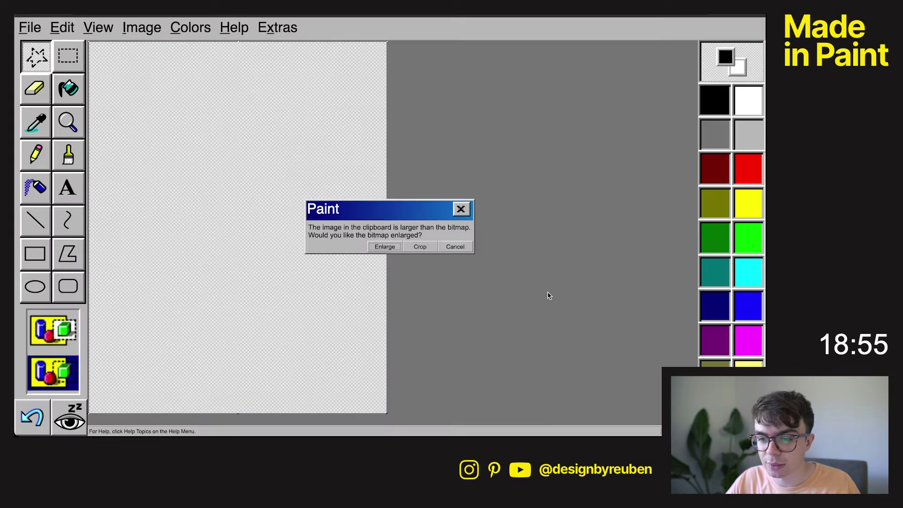
{"action": "left_click", "coordinate": [420, 247]}
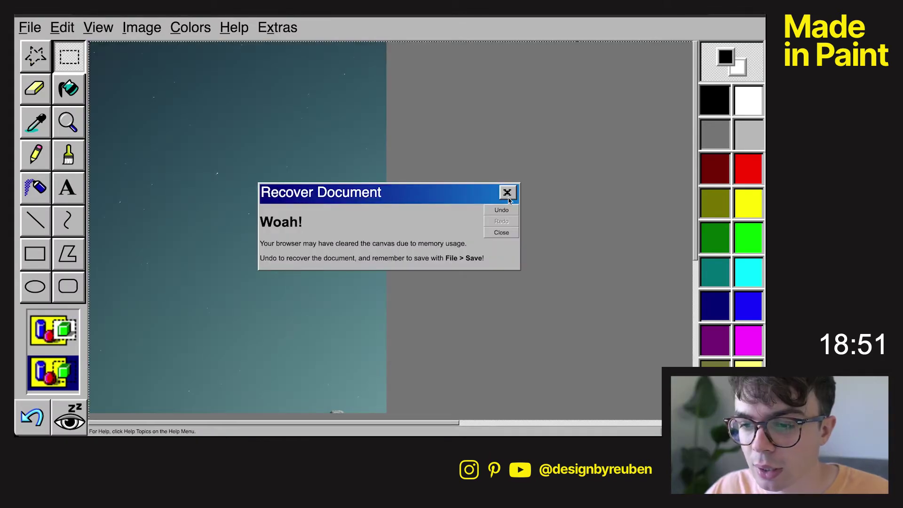
{"action": "left_click", "coordinate": [508, 193]}
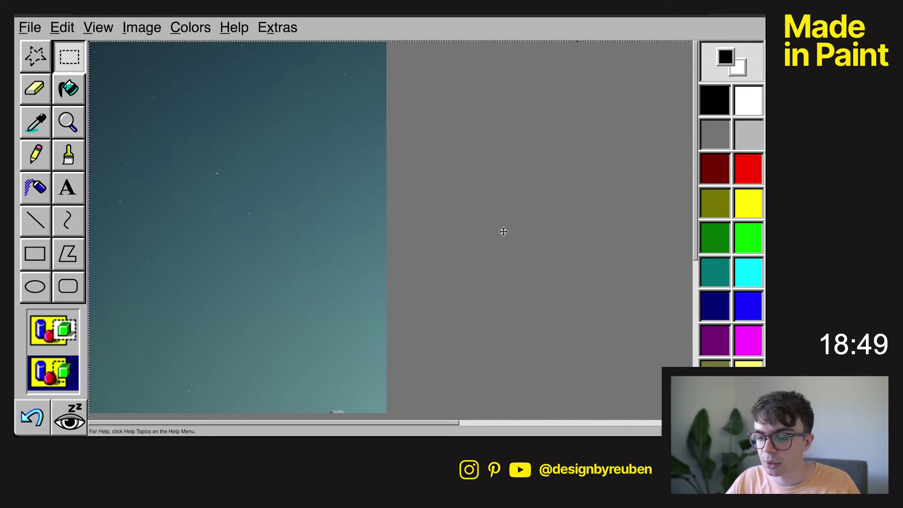
{"action": "left_click_drag", "start_coordinate": [548, 140], "coordinate": [547, 143]}
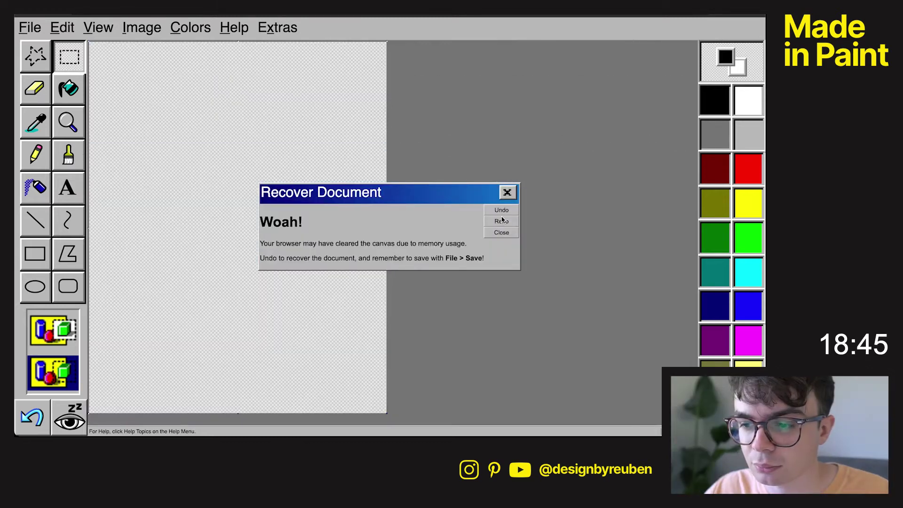
Paste the daniel-leone photo from file again with the Crop option and dismiss the recovery dialogs
{"action": "left_click", "coordinate": [501, 230]}
{"action": "left_click", "coordinate": [62, 27]}
{"action": "left_click", "coordinate": [117, 245]}
{"action": "left_click", "coordinate": [332, 162]}
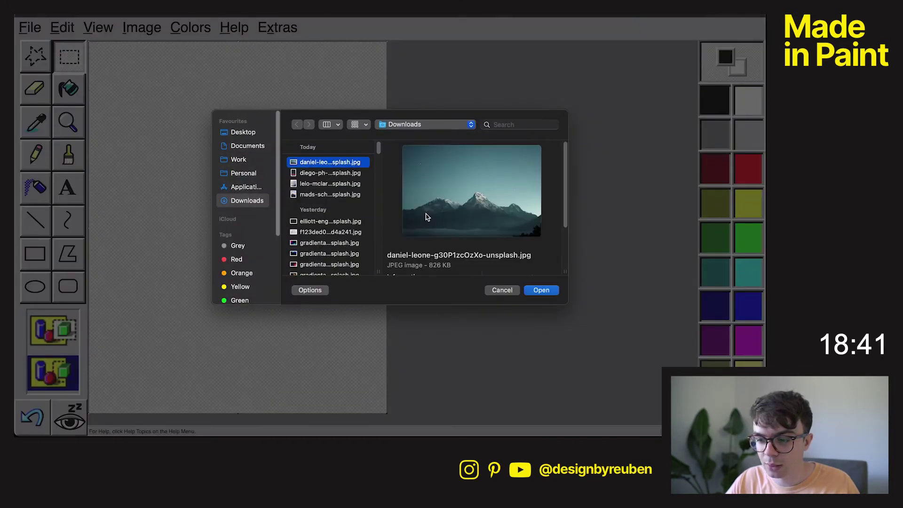
{"action": "left_click", "coordinate": [542, 290]}
{"action": "left_click", "coordinate": [428, 251]}
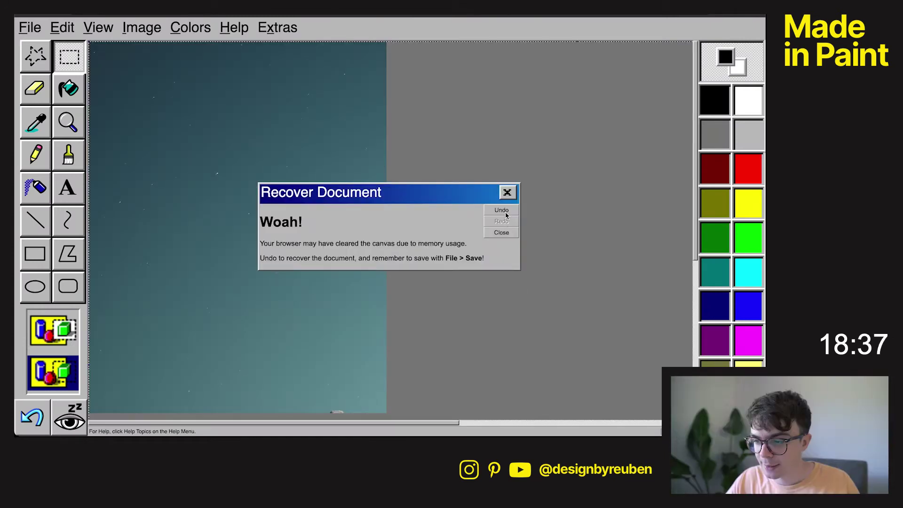
{"action": "left_click", "coordinate": [510, 232]}
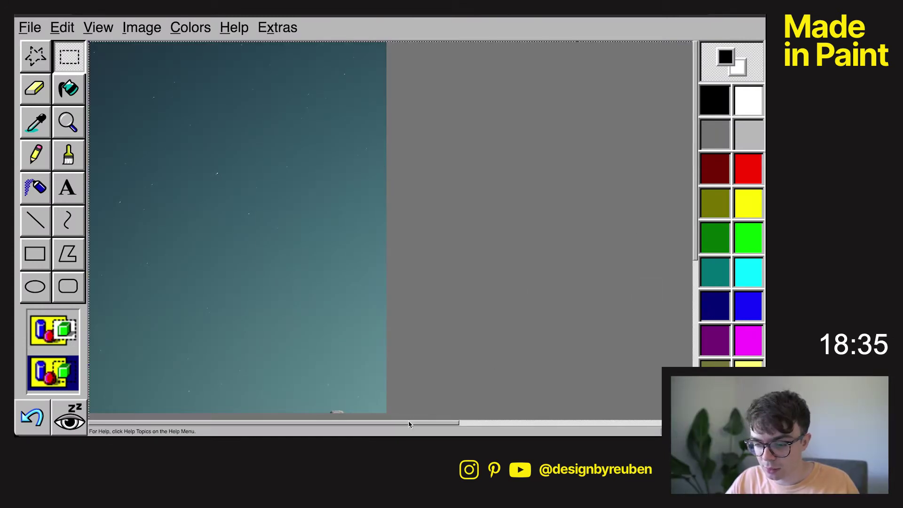
{"action": "left_click", "coordinate": [533, 426]}
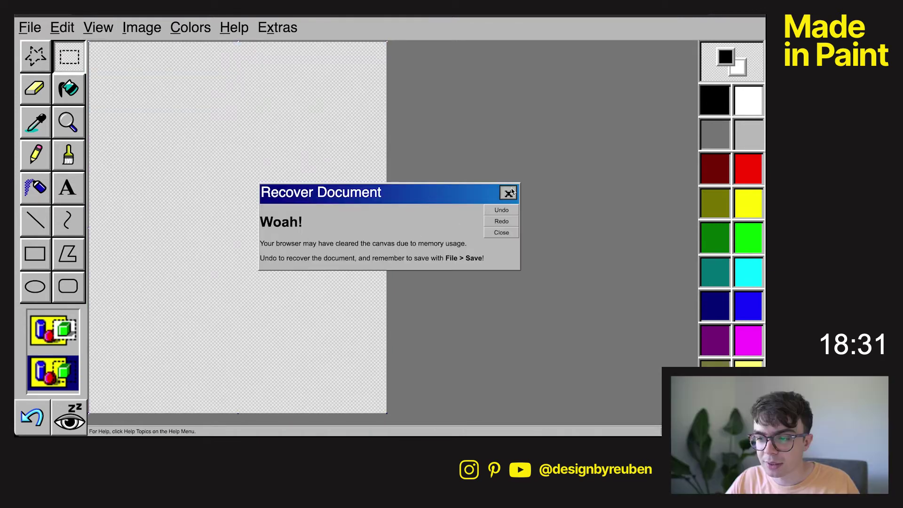
Paste daniel-leone-g30P1zcOzXo-unsplash.jpg from Downloads into the blank canvas, cropped to the bitmap size
{"action": "left_click", "coordinate": [508, 194]}
{"action": "left_click", "coordinate": [62, 28]}
{"action": "left_click", "coordinate": [131, 243]}
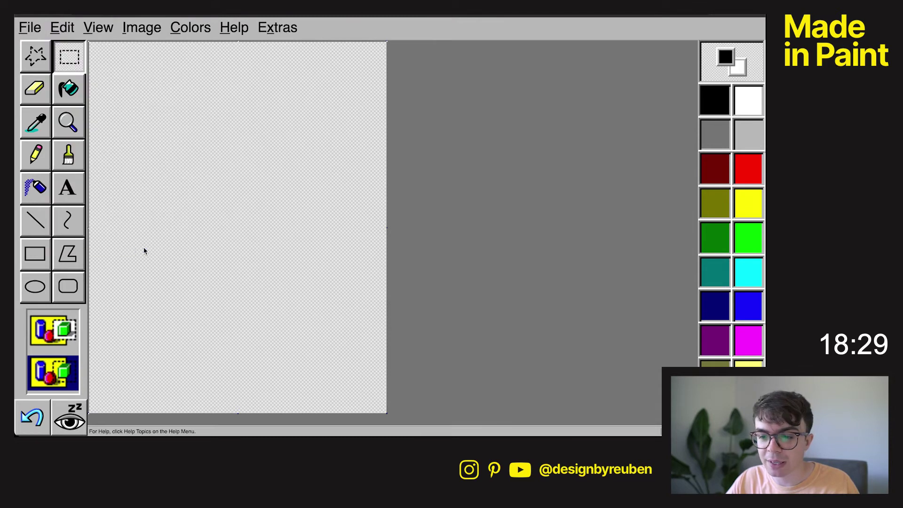
{"action": "key", "text": "Down"}
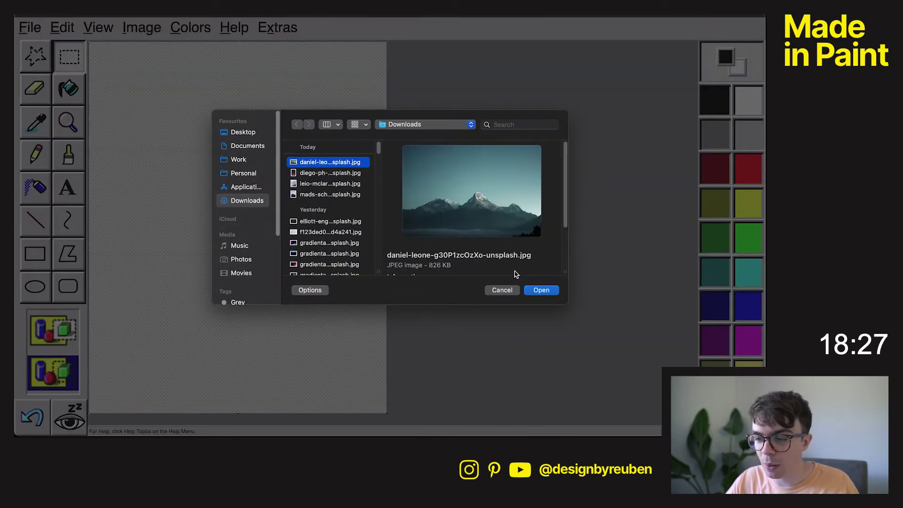
{"action": "left_click", "coordinate": [536, 287]}
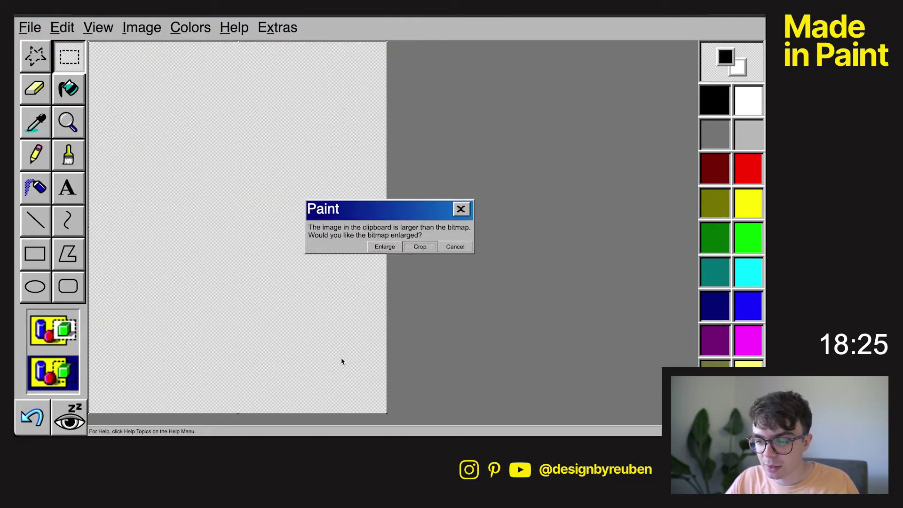
{"action": "key", "text": "Return"}
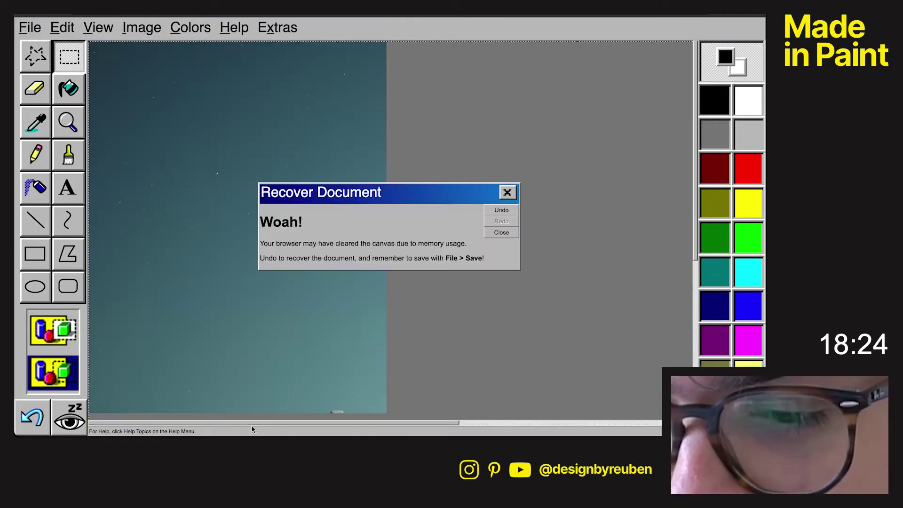
{"action": "left_click", "coordinate": [507, 233]}
Scale down and position the pasted mountain photo so it spans the canvas width and fills its lower part
{"action": "left_click_drag", "start_coordinate": [322, 205], "coordinate": [446, 285]}
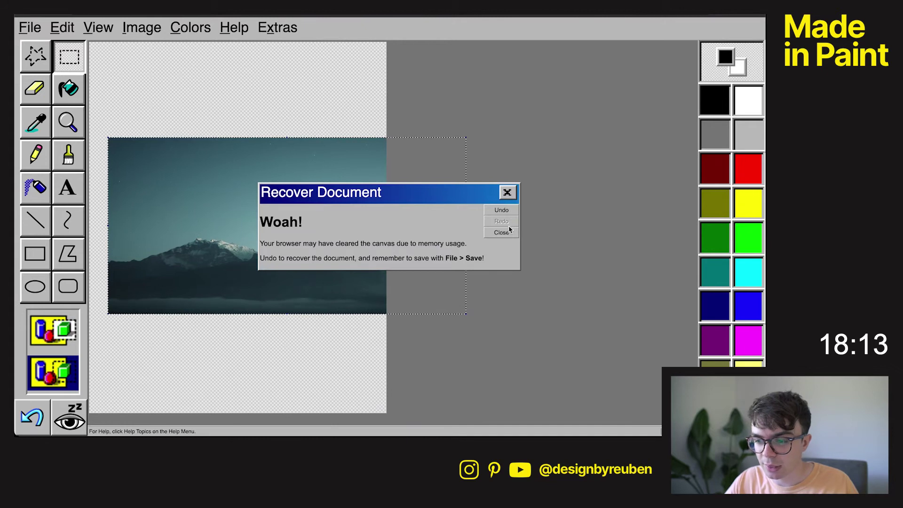
{"action": "left_click", "coordinate": [501, 233]}
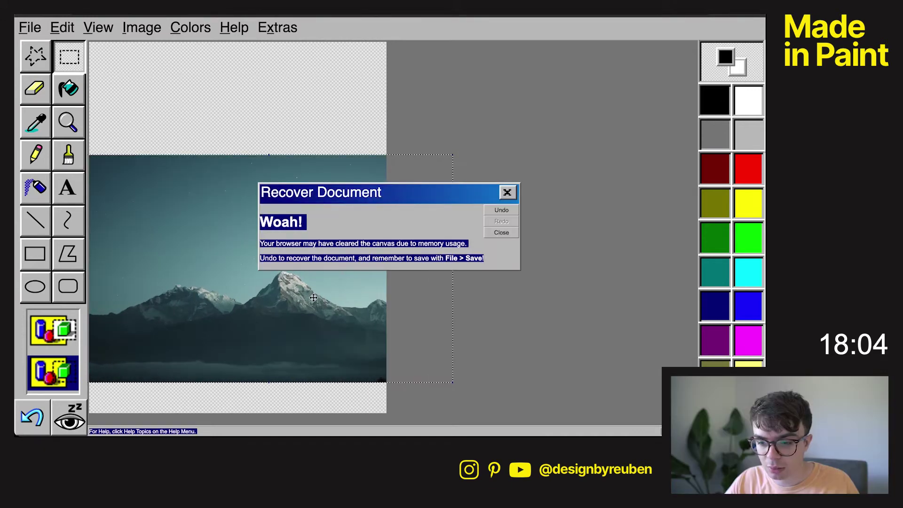
{"action": "left_click", "coordinate": [503, 233]}
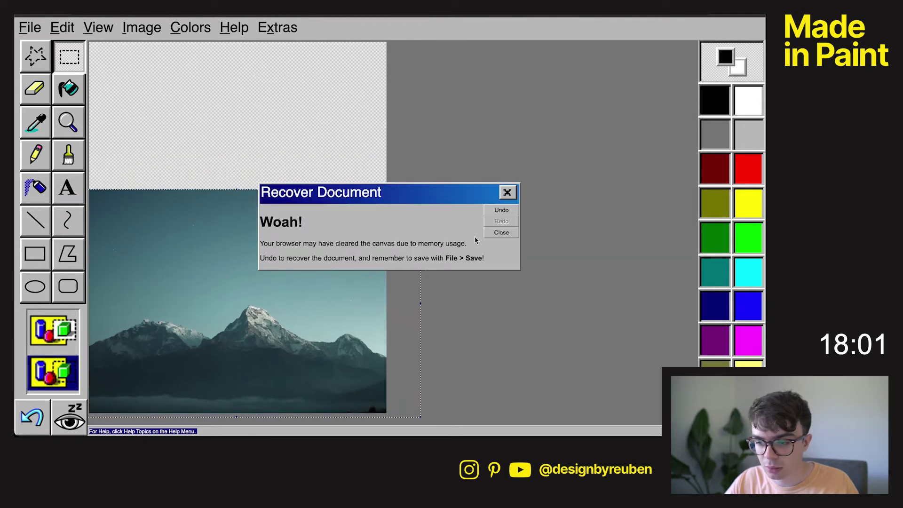
{"action": "left_click", "coordinate": [500, 232]}
{"action": "left_click_drag", "start_coordinate": [424, 189], "coordinate": [522, 116]}
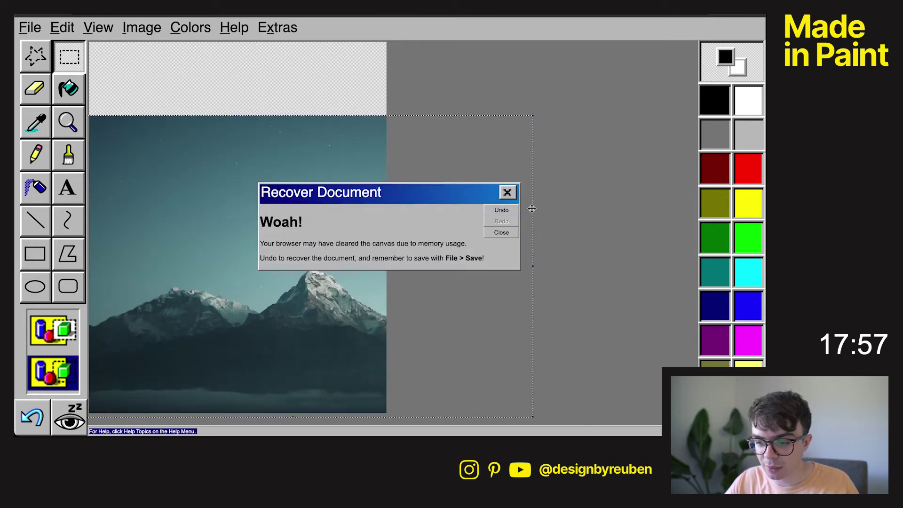
{"action": "left_click", "coordinate": [503, 233]}
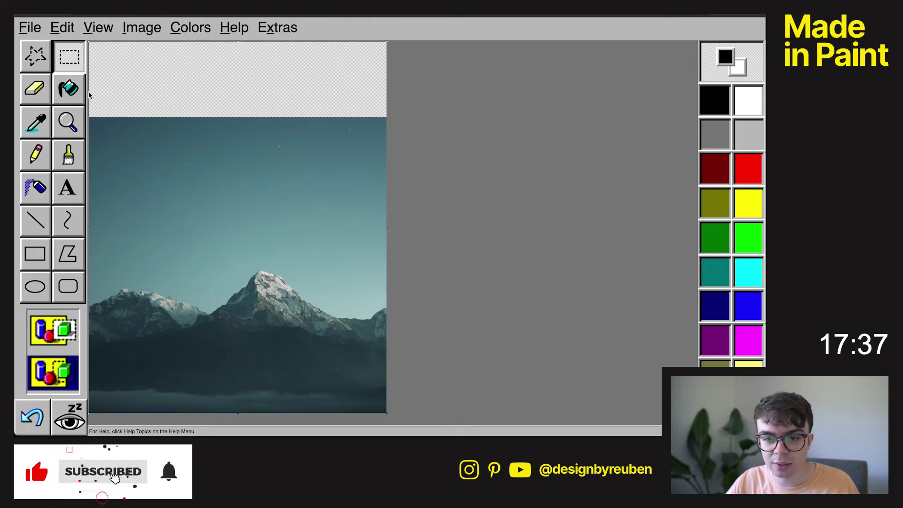
Free-form select the sky above the mountain ridge and cut it, leaving a thin fringe along the outline
{"action": "left_click_drag", "start_coordinate": [90, 94], "coordinate": [425, 246]}
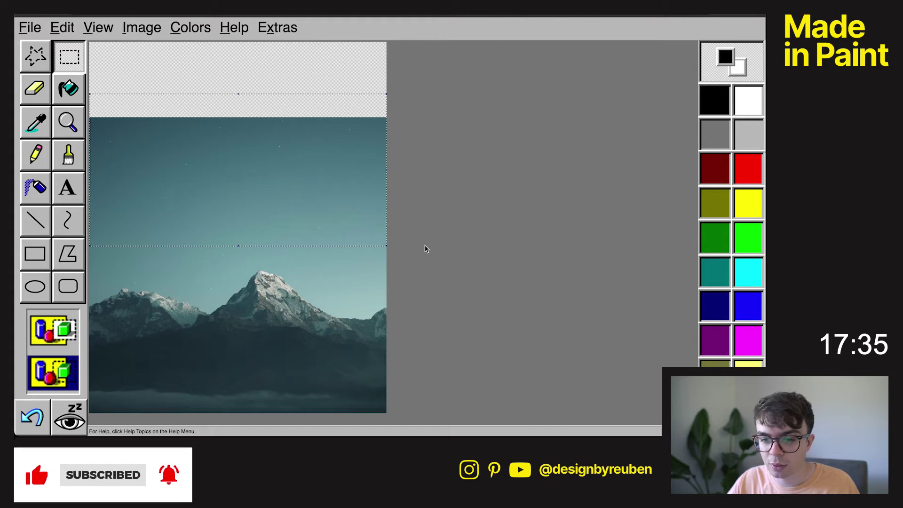
{"action": "left_click", "coordinate": [53, 329]}
{"action": "left_click", "coordinate": [36, 57]}
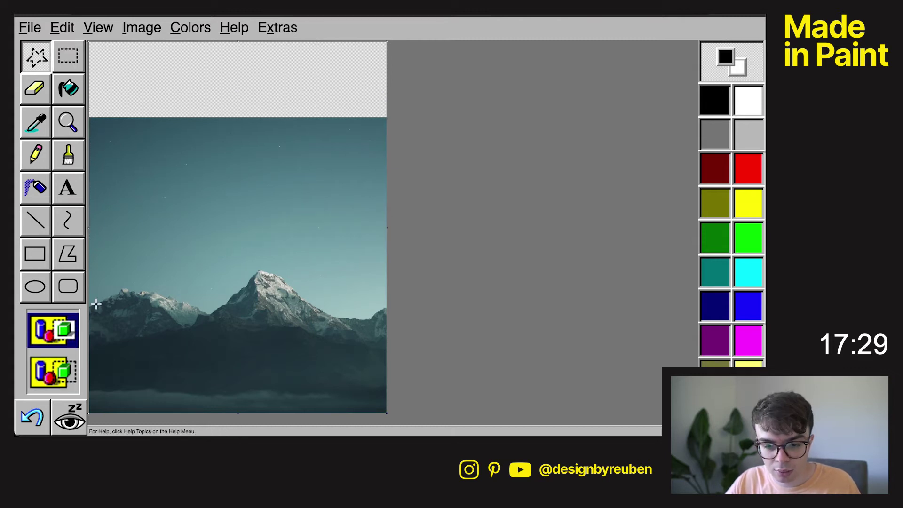
{"action": "mouse_move", "coordinate": [143, 282]}
{"action": "left_mouse_down"}
{"action": "mouse_move", "coordinate": [247, 267]}
{"action": "mouse_move", "coordinate": [390, 301]}
{"action": "mouse_move", "coordinate": [249, 97]}
{"action": "mouse_move", "coordinate": [88, 114]}
{"action": "mouse_move", "coordinate": [95, 300]}
{"action": "left_mouse_up"}
{"action": "left_click_drag", "start_coordinate": [179, 162], "coordinate": [176, 121]}
{"action": "left_click", "coordinate": [63, 28]}
{"action": "left_click", "coordinate": [102, 117]}
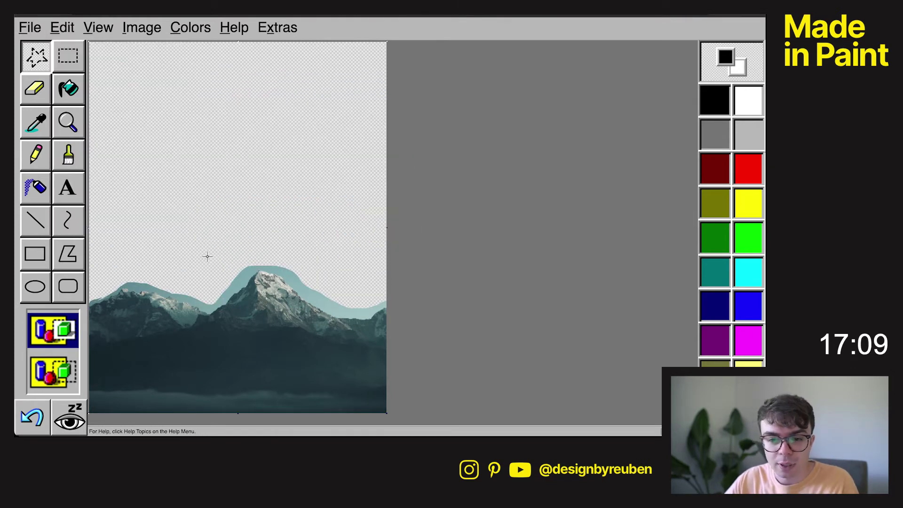
Erase the leftover sky fringe closely along the left mountain's ridge with the largest eraser at a magnified custom zoom
{"action": "left_click", "coordinate": [40, 102]}
{"action": "left_click", "coordinate": [96, 29]}
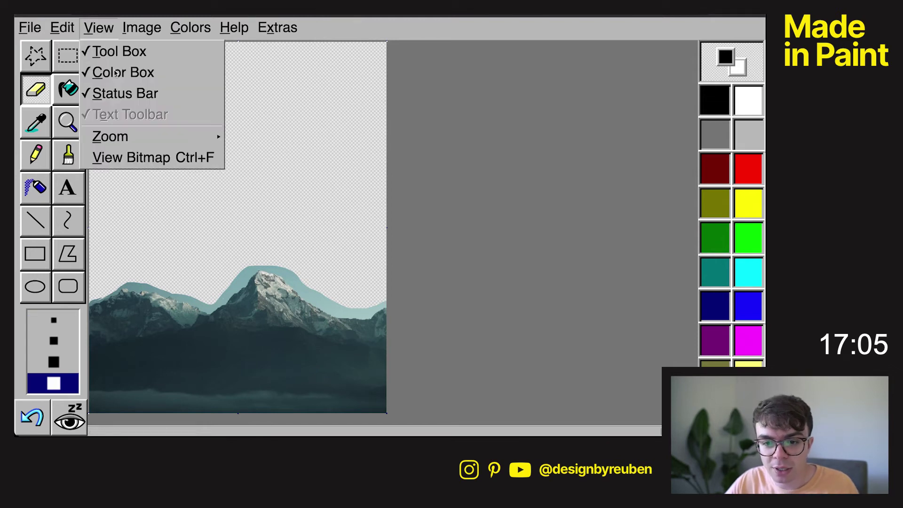
{"action": "mouse_move", "coordinate": [133, 136]}
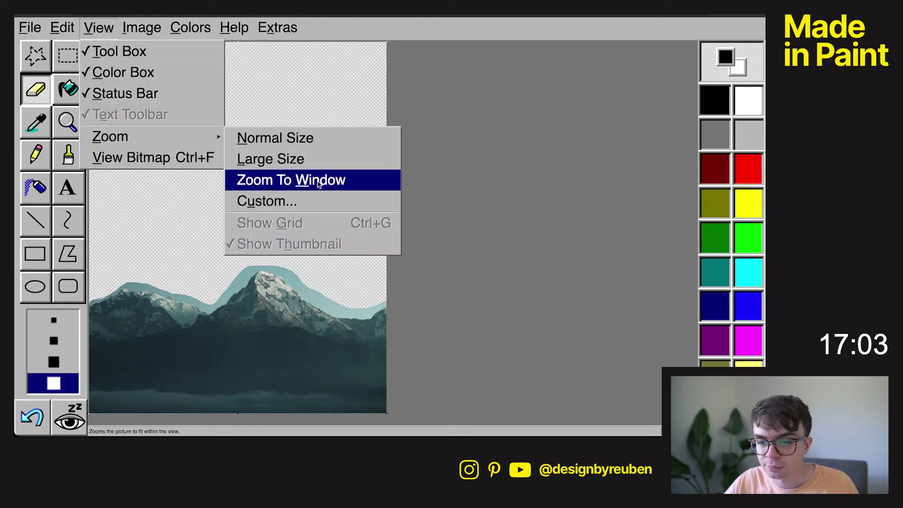
{"action": "left_click", "coordinate": [315, 201]}
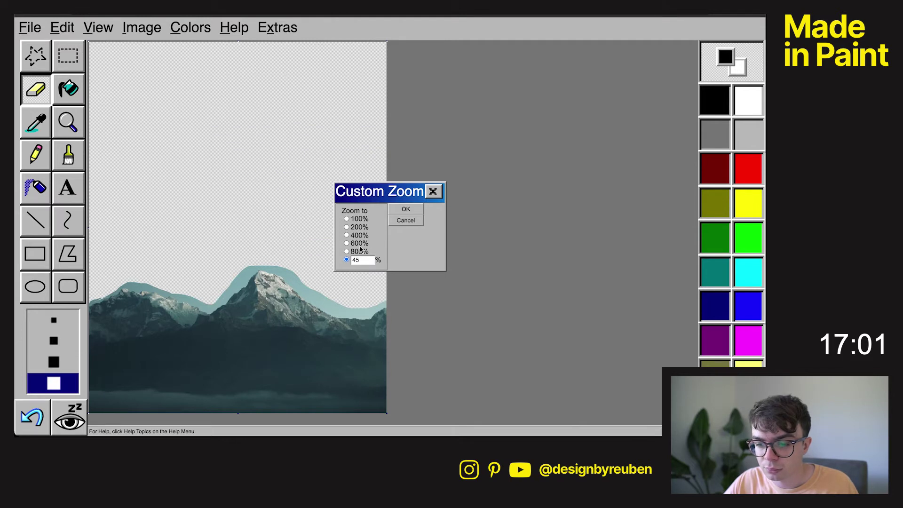
{"action": "left_click", "coordinate": [412, 208]}
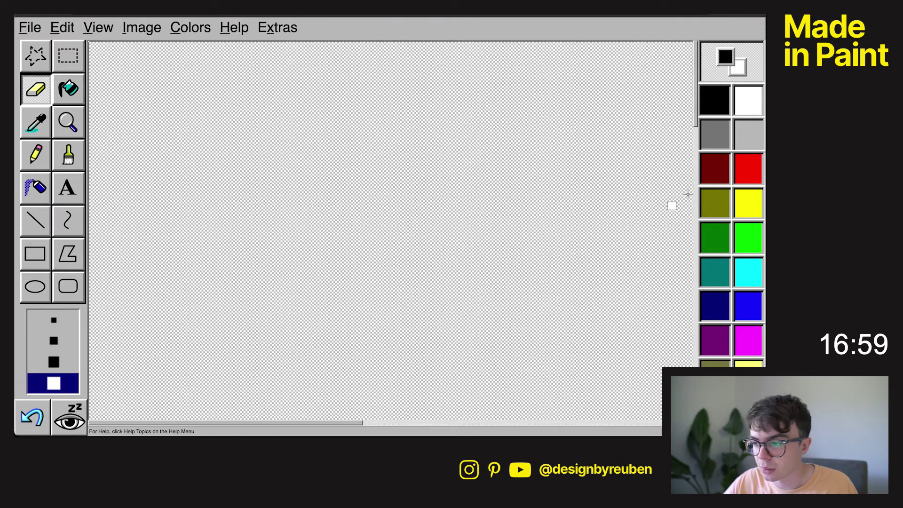
{"action": "left_click_drag", "start_coordinate": [698, 125], "coordinate": [686, 329]}
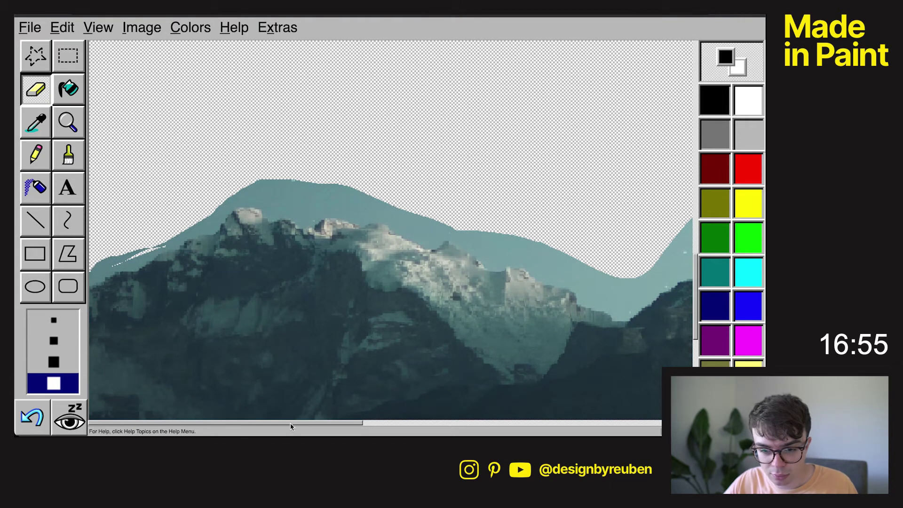
{"action": "mouse_move", "coordinate": [100, 272]}
{"action": "left_mouse_down"}
{"action": "mouse_move", "coordinate": [101, 263]}
{"action": "mouse_move", "coordinate": [93, 277]}
{"action": "mouse_move", "coordinate": [216, 228]}
{"action": "mouse_move", "coordinate": [295, 216]}
{"action": "mouse_move", "coordinate": [399, 232]}
{"action": "mouse_move", "coordinate": [504, 262]}
{"action": "mouse_move", "coordinate": [586, 303]}
{"action": "mouse_move", "coordinate": [651, 278]}
{"action": "mouse_move", "coordinate": [214, 217]}
{"action": "mouse_move", "coordinate": [283, 190]}
{"action": "mouse_move", "coordinate": [301, 204]}
{"action": "mouse_move", "coordinate": [348, 193]}
{"action": "mouse_move", "coordinate": [367, 208]}
{"action": "left_mouse_up"}
{"action": "mouse_move", "coordinate": [466, 233]}
{"action": "left_mouse_down"}
{"action": "mouse_move", "coordinate": [583, 289]}
{"action": "mouse_move", "coordinate": [643, 288]}
{"action": "mouse_move", "coordinate": [545, 259]}
{"action": "mouse_move", "coordinate": [631, 283]}
{"action": "left_mouse_up"}
Erase the sky directly along the outline of the main peak's left and right slopes
{"action": "left_click_drag", "start_coordinate": [178, 423], "coordinate": [278, 423]}
{"action": "mouse_move", "coordinate": [421, 306]}
{"action": "left_mouse_down"}
{"action": "mouse_move", "coordinate": [584, 165]}
{"action": "mouse_move", "coordinate": [632, 107]}
{"action": "left_mouse_up"}
{"action": "mouse_move", "coordinate": [430, 287]}
{"action": "left_mouse_down"}
{"action": "mouse_move", "coordinate": [579, 115]}
{"action": "mouse_move", "coordinate": [558, 155]}
{"action": "mouse_move", "coordinate": [559, 127]}
{"action": "left_mouse_up"}
{"action": "left_click_drag", "start_coordinate": [325, 422], "coordinate": [490, 422]}
{"action": "left_click_drag", "start_coordinate": [369, 120], "coordinate": [668, 282]}
Free-form select the sky strip beside the main peak's right slope and clear the selection
{"action": "left_click", "coordinate": [35, 55]}
{"action": "left_click_drag", "start_coordinate": [284, 126], "coordinate": [544, 294]}
{"action": "left_click", "coordinate": [62, 27]}
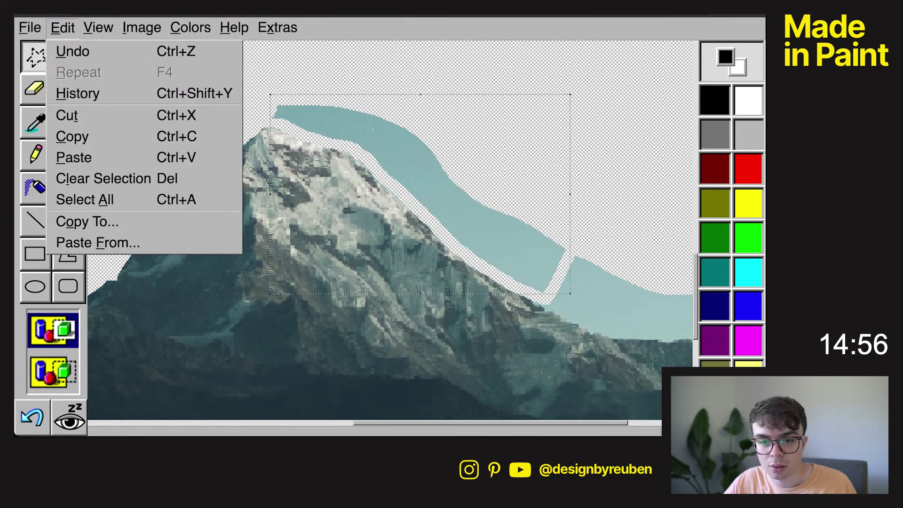
{"action": "left_click", "coordinate": [103, 177]}
Erase the sky along the low ridge up to the right mountain, then free-form select the remaining sky there and delete it
{"action": "left_click_drag", "start_coordinate": [490, 422], "coordinate": [539, 423]}
{"action": "left_click", "coordinate": [36, 89]}
{"action": "mouse_move", "coordinate": [389, 263]}
{"action": "left_mouse_down"}
{"action": "mouse_move", "coordinate": [453, 294]}
{"action": "mouse_move", "coordinate": [554, 301]}
{"action": "mouse_move", "coordinate": [659, 263]}
{"action": "mouse_move", "coordinate": [677, 229]}
{"action": "left_mouse_up"}
{"action": "left_click", "coordinate": [36, 56]}
{"action": "mouse_move", "coordinate": [432, 205]}
{"action": "left_mouse_down"}
{"action": "mouse_move", "coordinate": [544, 303]}
{"action": "mouse_move", "coordinate": [678, 245]}
{"action": "left_mouse_up"}
{"action": "key", "text": "Delete"}
Erase the stray sky fragment floating above the valley and zoom the canvas to fit the window
{"action": "left_click", "coordinate": [36, 88]}
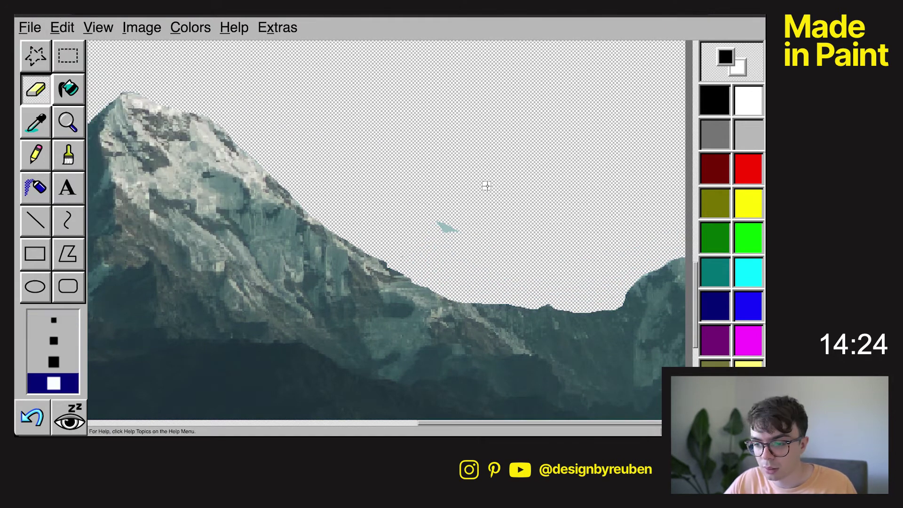
{"action": "left_click_drag", "start_coordinate": [440, 223], "coordinate": [454, 228]}
{"action": "left_click", "coordinate": [98, 27]}
{"action": "mouse_move", "coordinate": [113, 137]}
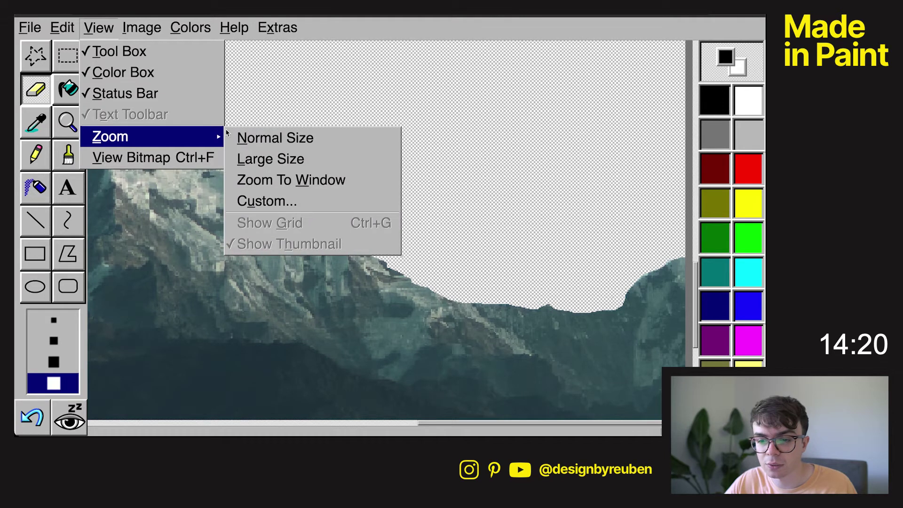
{"action": "left_click", "coordinate": [301, 178]}
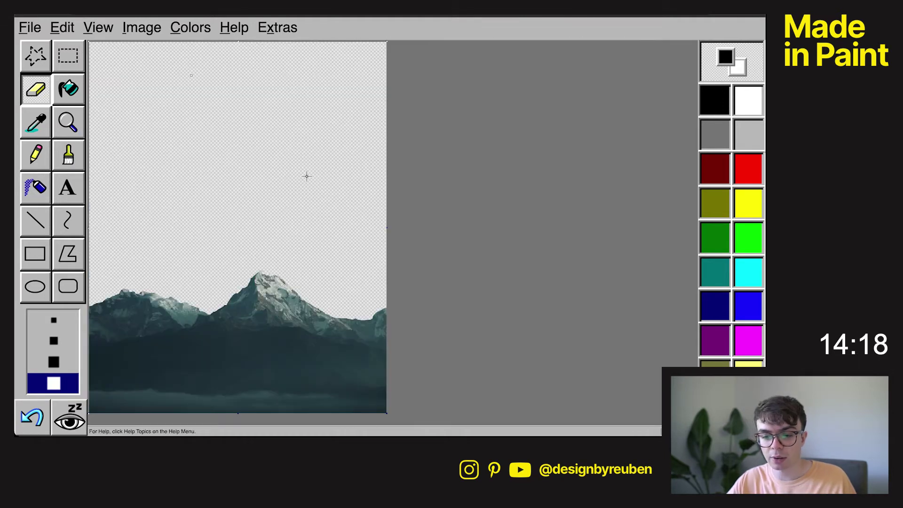
Save the cut-out mountain as a PNG named MOUNTAIN and check the saved file among the downloads
{"action": "left_click", "coordinate": [30, 55]}
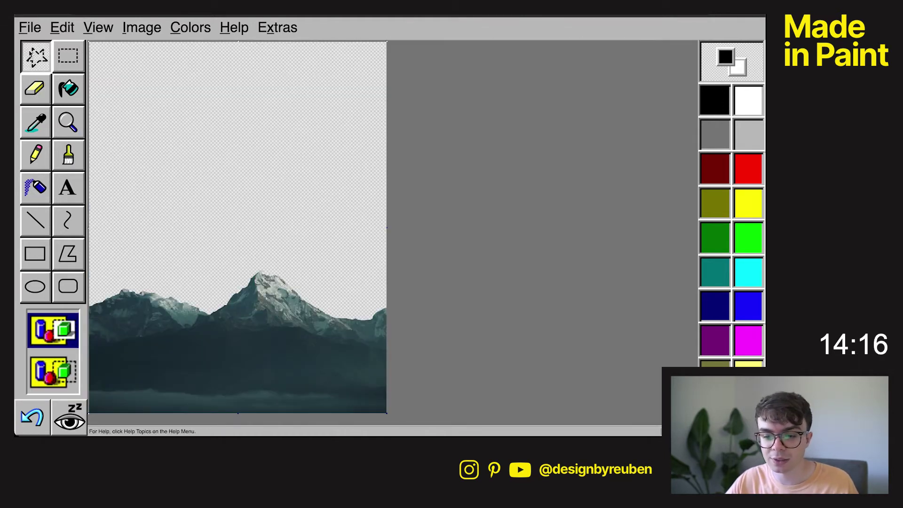
{"action": "left_click", "coordinate": [32, 32]}
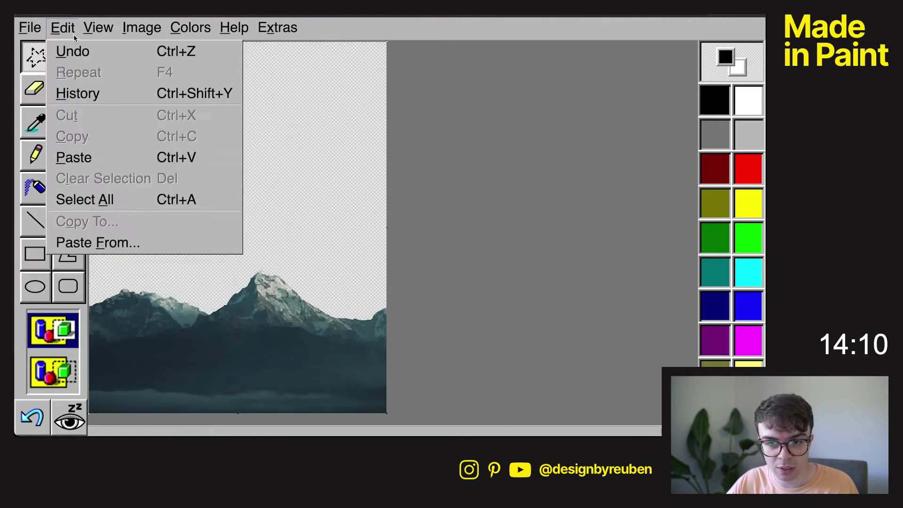
{"action": "mouse_move", "coordinate": [73, 28]}
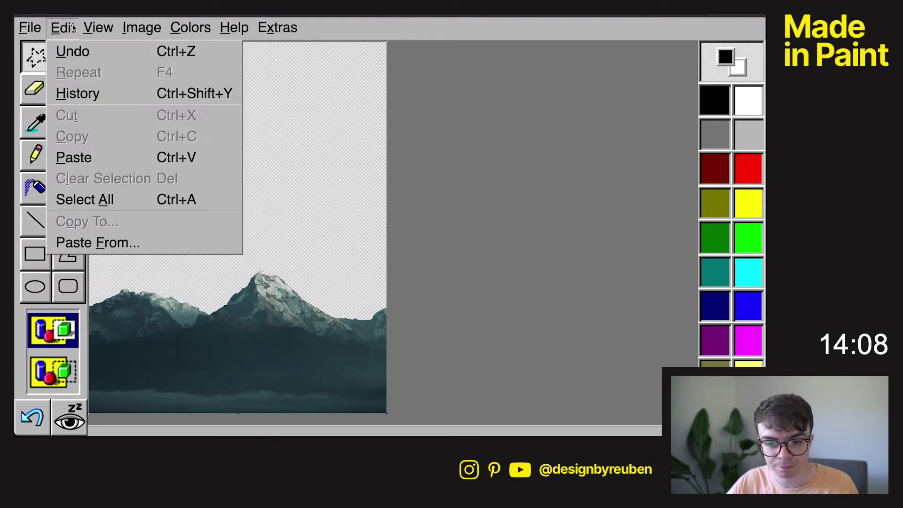
{"action": "mouse_move", "coordinate": [32, 27]}
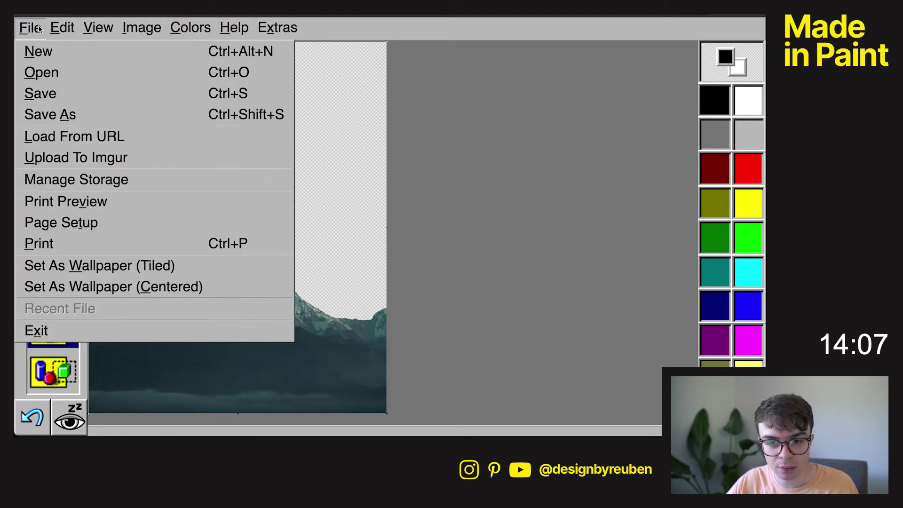
{"action": "left_click", "coordinate": [56, 124]}
{"action": "double_click", "coordinate": [372, 228]}
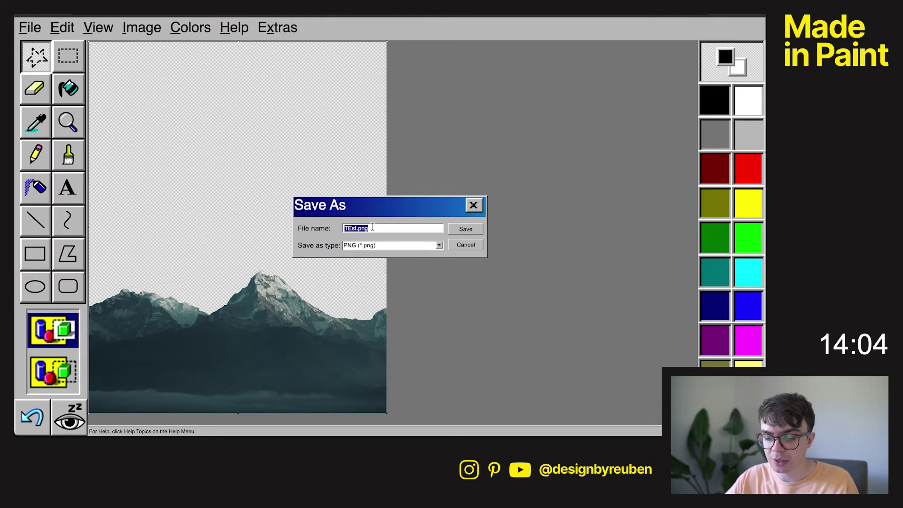
{"action": "type", "text": "MOUNTAIN"}
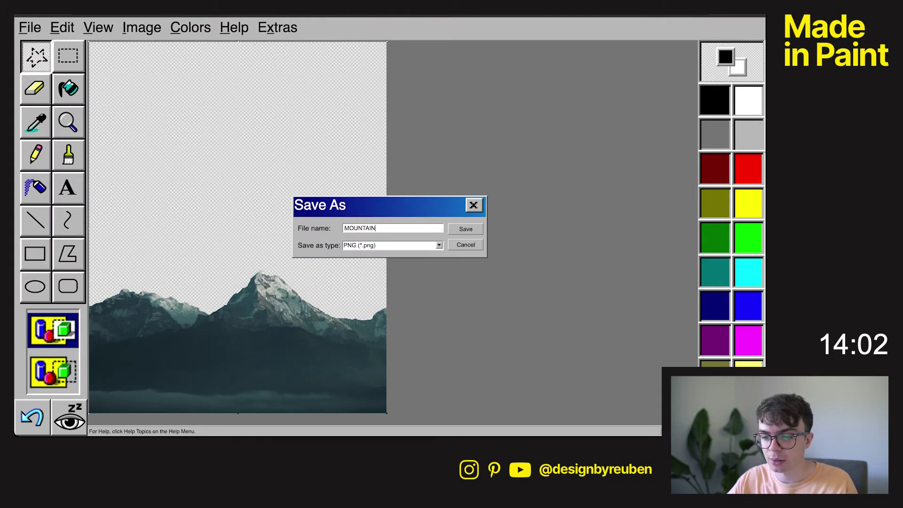
{"action": "left_click", "coordinate": [477, 230]}
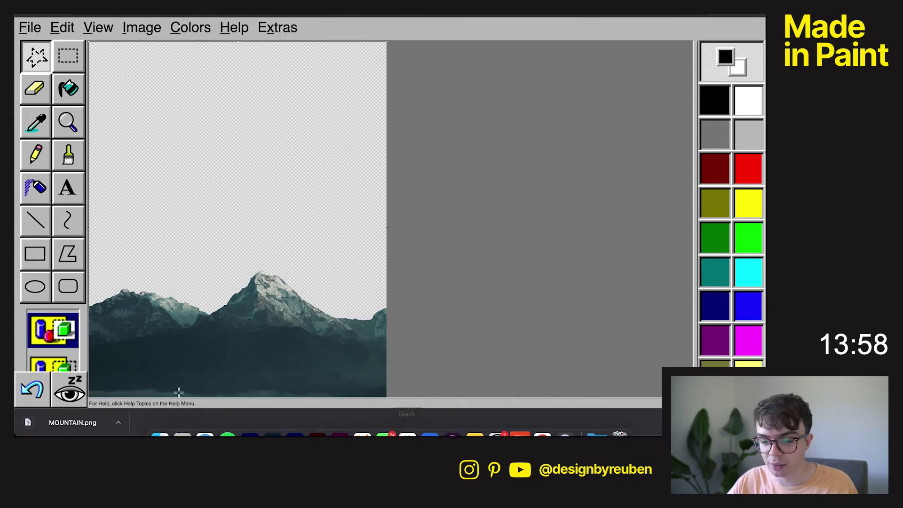
{"action": "left_click", "coordinate": [595, 419]}
{"action": "left_click", "coordinate": [594, 419]}
{"action": "left_click", "coordinate": [597, 419]}
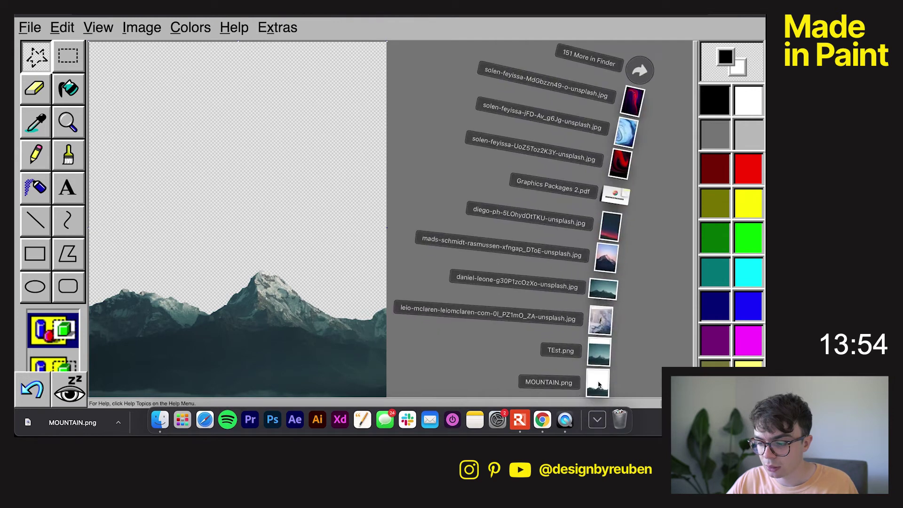
{"action": "left_click", "coordinate": [596, 419]}
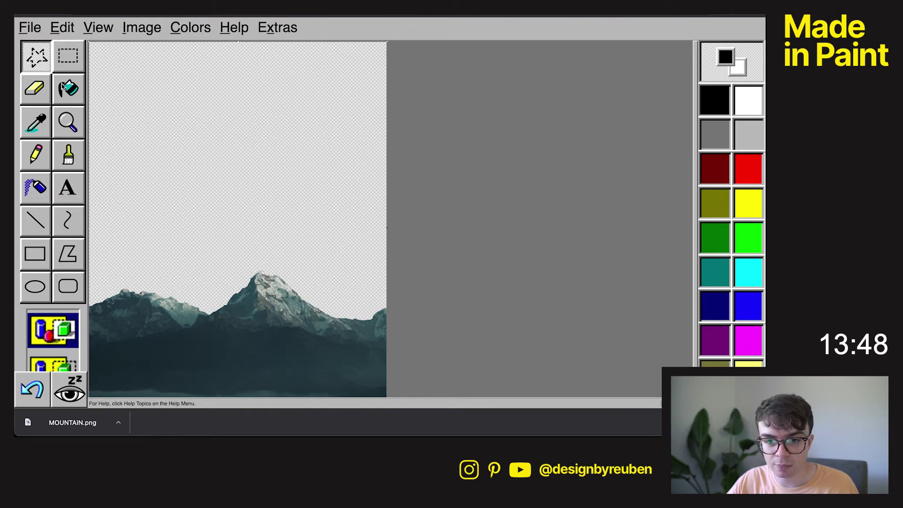
Rectangle-select the mountain and cut it, then cut the leftover strip at the left edge to empty the canvas
{"action": "left_click", "coordinate": [68, 56]}
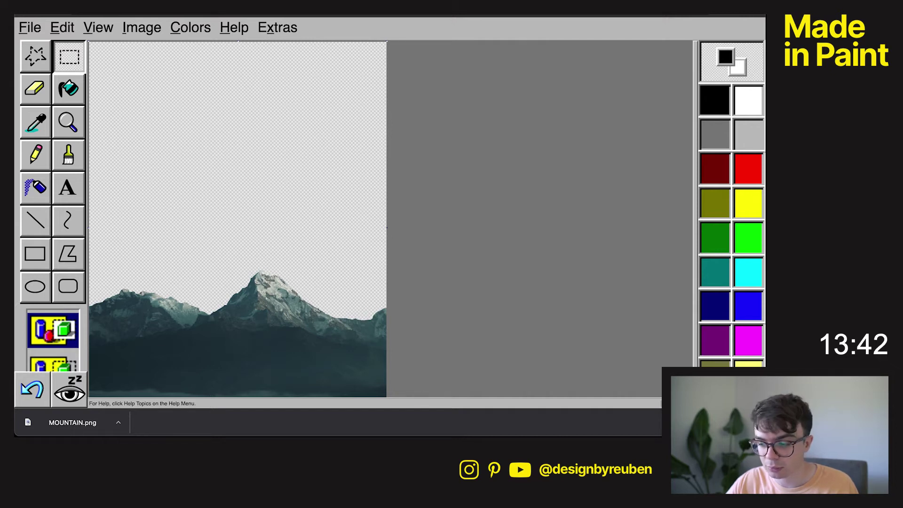
{"action": "left_click", "coordinate": [754, 422]}
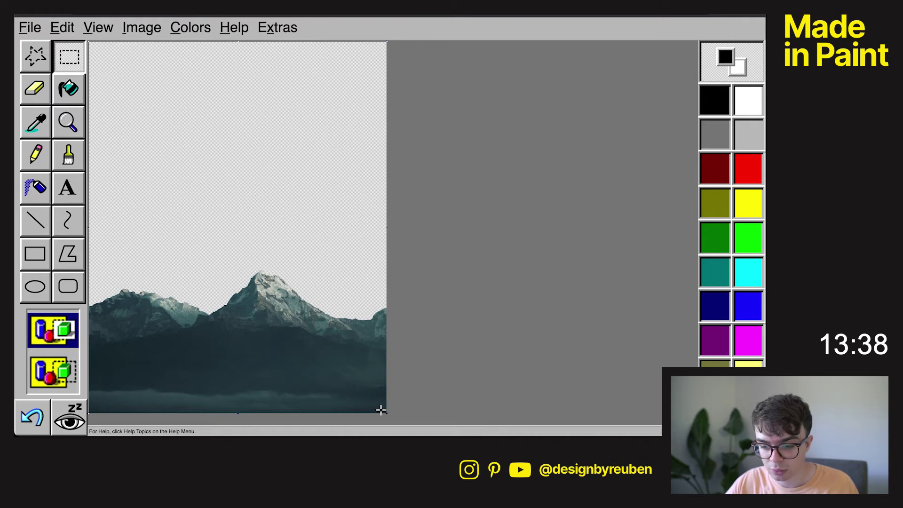
{"action": "left_click_drag", "start_coordinate": [90, 238], "coordinate": [346, 368]}
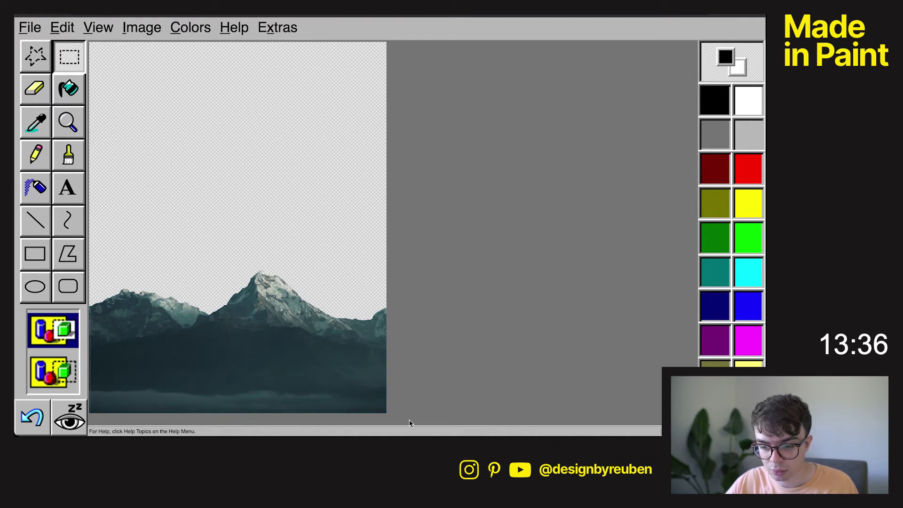
{"action": "left_click", "coordinate": [62, 28]}
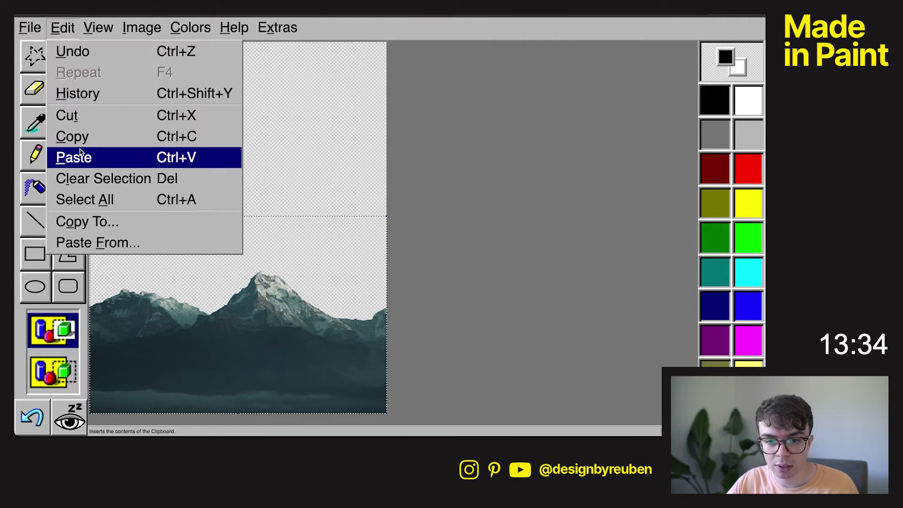
{"action": "left_click", "coordinate": [85, 115]}
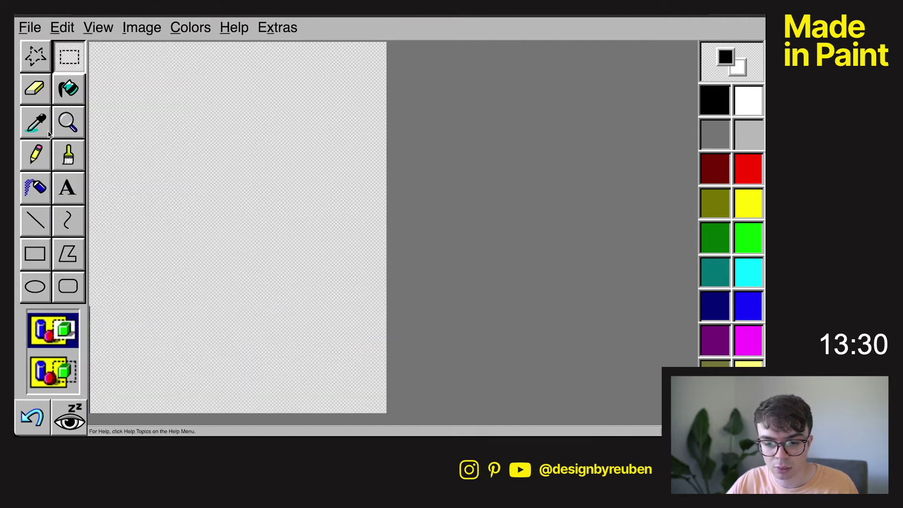
{"action": "left_click_drag", "start_coordinate": [91, 131], "coordinate": [205, 403]}
{"action": "left_click", "coordinate": [62, 28]}
{"action": "left_click", "coordinate": [89, 115]}
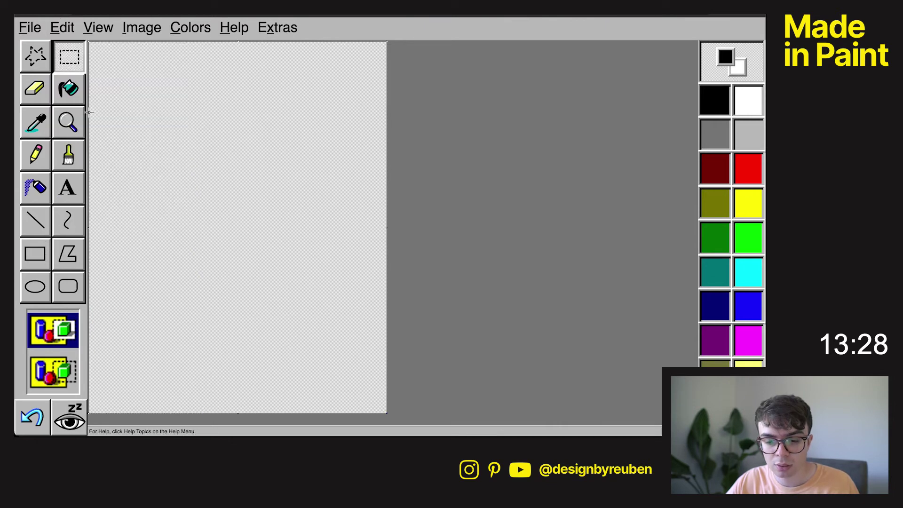
Paste the leio-mclaren photo of the hiker on a cliff from file, cropping it to the existing canvas
{"action": "left_click", "coordinate": [30, 58]}
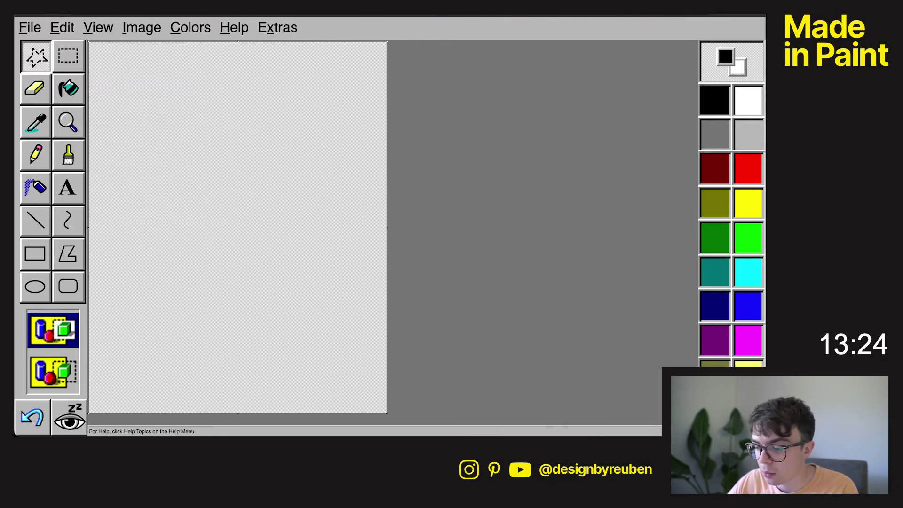
{"action": "mouse_move", "coordinate": [597, 420]}
{"action": "left_click", "coordinate": [62, 28]}
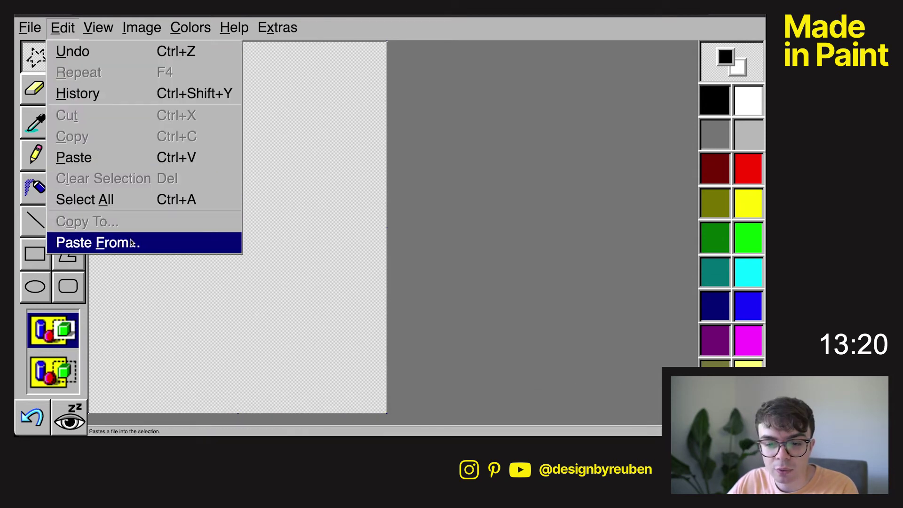
{"action": "left_click", "coordinate": [108, 242]}
{"action": "left_click", "coordinate": [334, 183]}
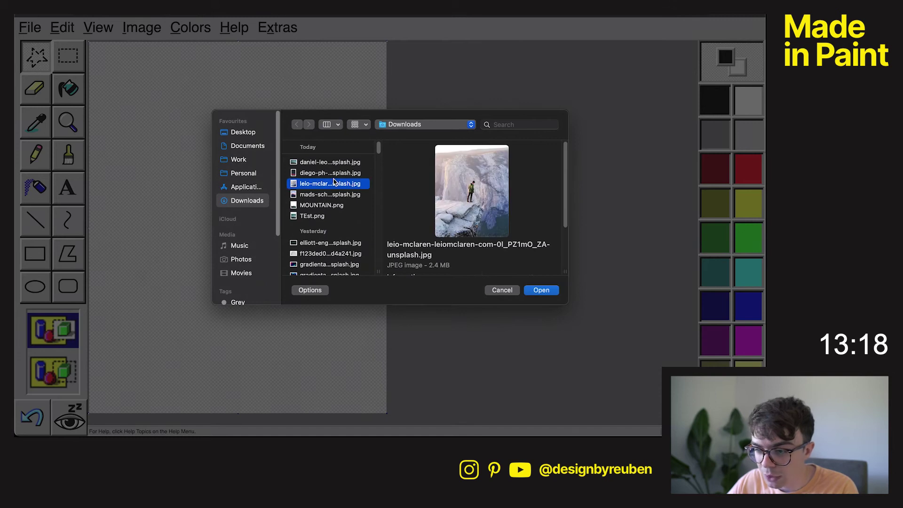
{"action": "double_click", "coordinate": [334, 182]}
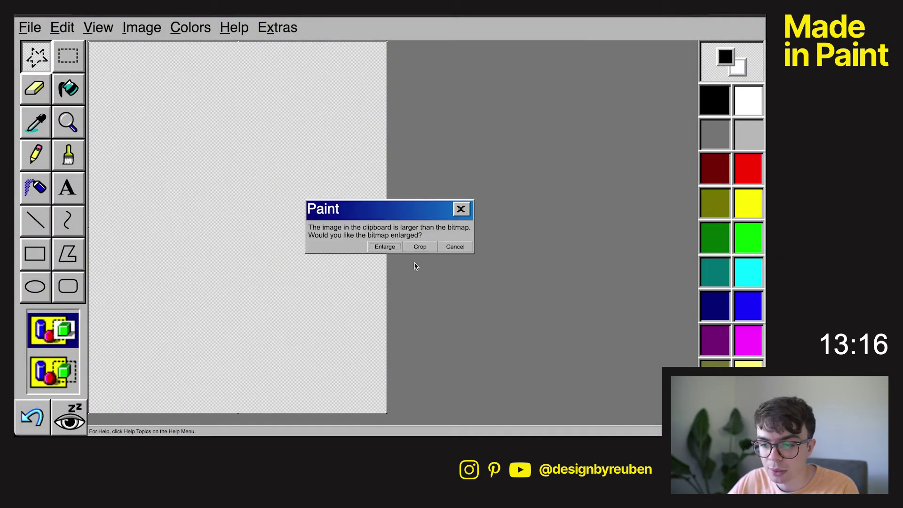
{"action": "left_click", "coordinate": [417, 249]}
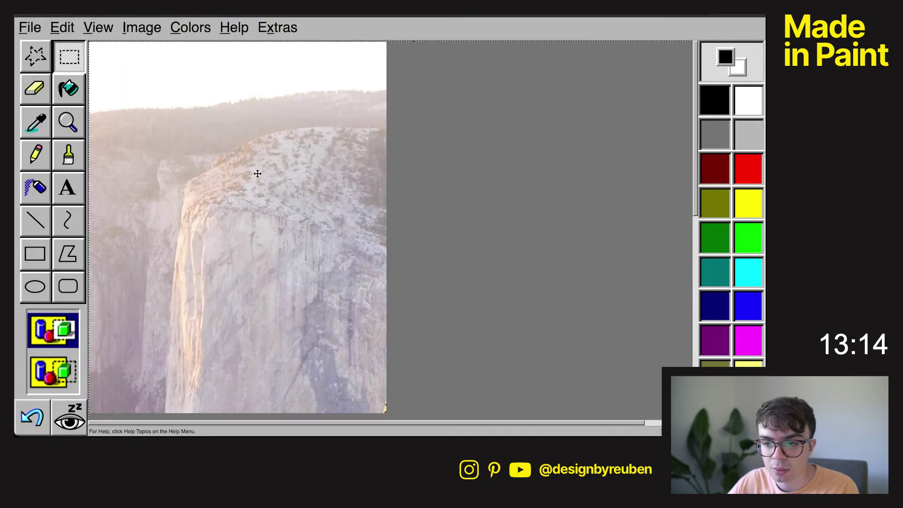
Scale down the pasted hiker photo to roughly the canvas size, keeping the hiker and rock ledge in view
{"action": "left_click_drag", "start_coordinate": [262, 233], "coordinate": [399, 371]}
{"action": "left_click_drag", "start_coordinate": [487, 385], "coordinate": [162, 56]}
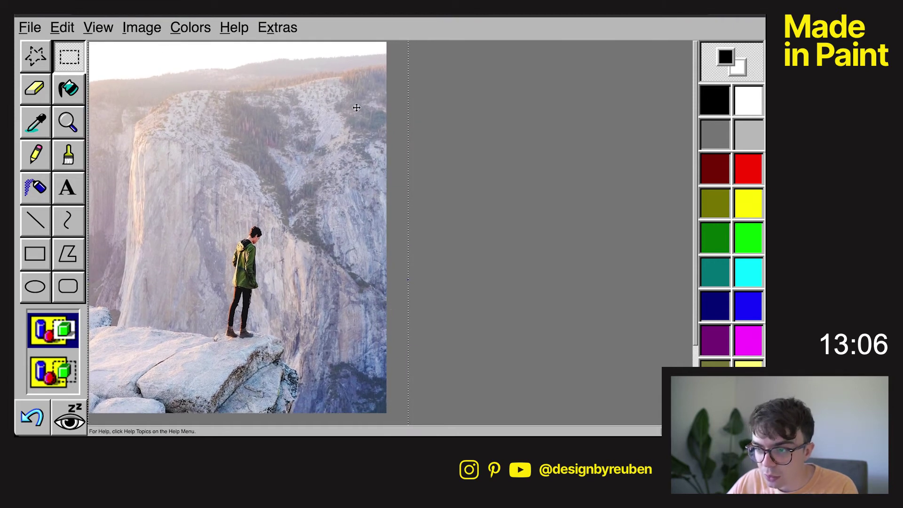
{"action": "left_click_drag", "start_coordinate": [357, 108], "coordinate": [332, 115]}
{"action": "left_click_drag", "start_coordinate": [409, 44], "coordinate": [403, 174]}
{"action": "left_click_drag", "start_coordinate": [314, 300], "coordinate": [300, 193]}
{"action": "left_click_drag", "start_coordinate": [396, 400], "coordinate": [398, 418]}
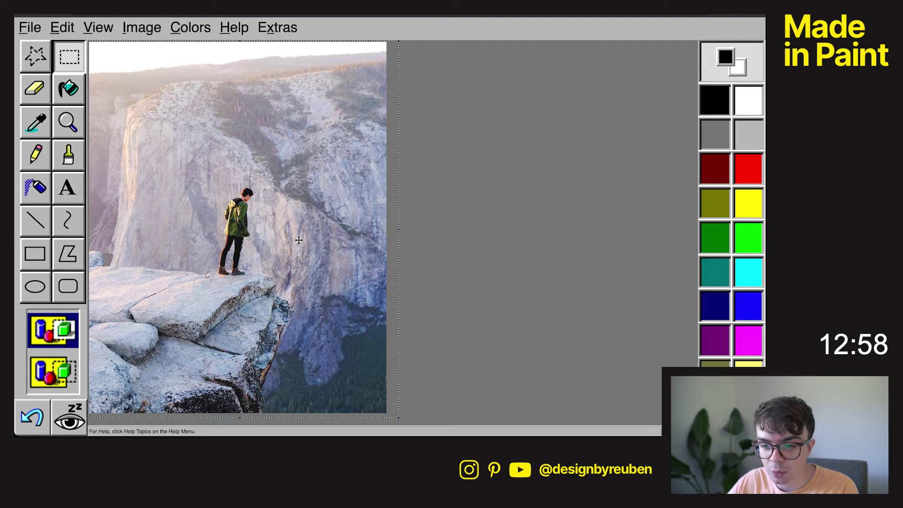
Enlarge the hiker photo slightly, lower it so the ledge meets the canvas bottom, and place it, ignoring the storage error
{"action": "left_click_drag", "start_coordinate": [298, 240], "coordinate": [299, 251]}
{"action": "left_click_drag", "start_coordinate": [398, 51], "coordinate": [418, 28]}
{"action": "left_click_drag", "start_coordinate": [326, 206], "coordinate": [314, 247]}
{"action": "left_click_drag", "start_coordinate": [409, 66], "coordinate": [416, 54]}
{"action": "left_click_drag", "start_coordinate": [326, 246], "coordinate": [315, 261]}
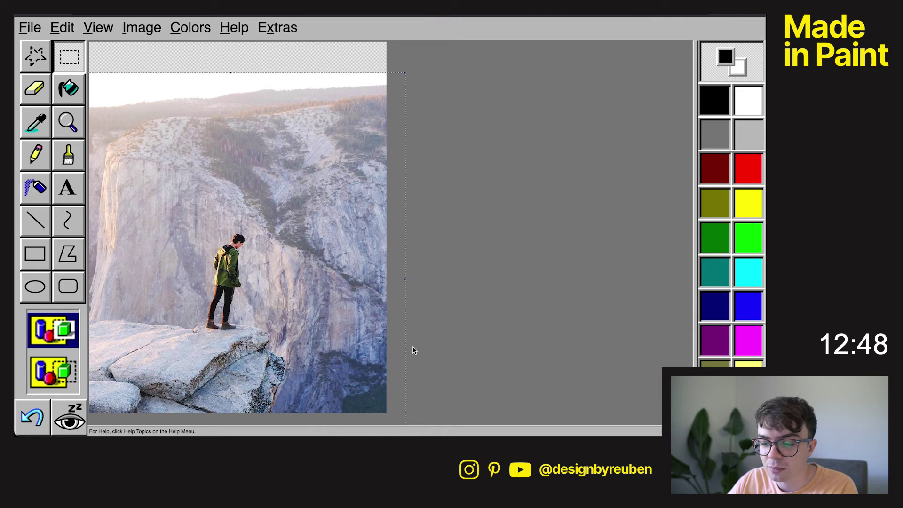
{"action": "left_click_drag", "start_coordinate": [171, 217], "coordinate": [176, 216]}
{"action": "left_click", "coordinate": [35, 57]}
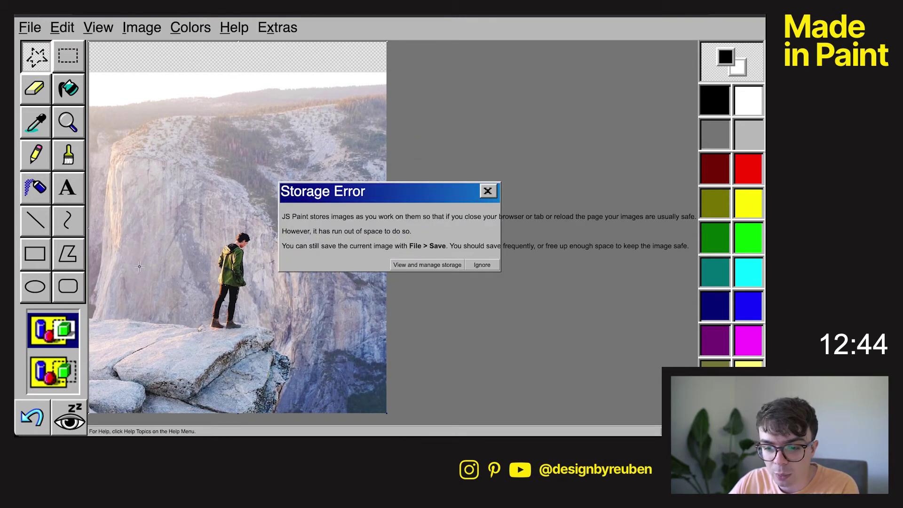
{"action": "left_click", "coordinate": [482, 265]}
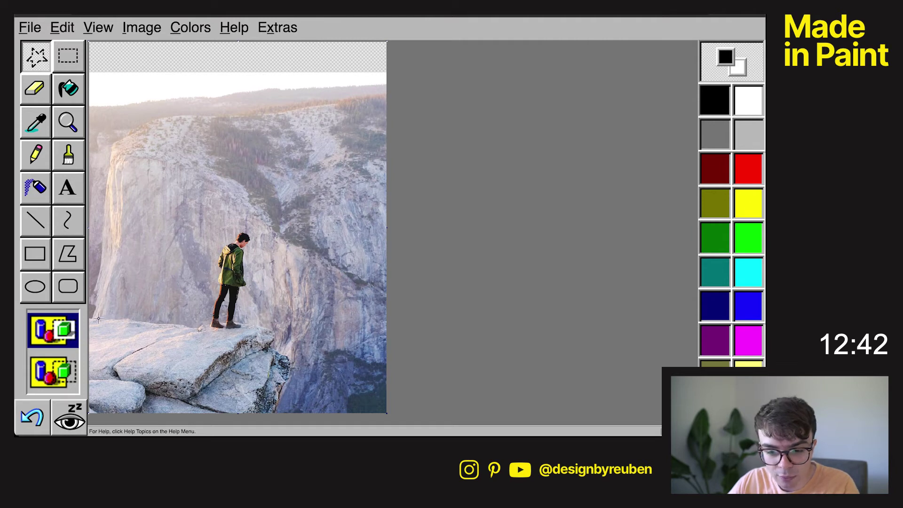
Try to free-form select the hiker with the rock ledge and place a copy higher on the canvas, then undo it
{"action": "mouse_move", "coordinate": [148, 319]}
{"action": "left_mouse_down"}
{"action": "mouse_move", "coordinate": [208, 318]}
{"action": "mouse_move", "coordinate": [211, 291]}
{"action": "left_mouse_up"}
{"action": "mouse_move", "coordinate": [215, 259]}
{"action": "left_mouse_down"}
{"action": "mouse_move", "coordinate": [229, 236]}
{"action": "mouse_move", "coordinate": [252, 232]}
{"action": "mouse_move", "coordinate": [242, 315]}
{"action": "mouse_move", "coordinate": [274, 324]}
{"action": "mouse_move", "coordinate": [295, 365]}
{"action": "left_mouse_up"}
{"action": "left_click_drag", "start_coordinate": [288, 406], "coordinate": [252, 422]}
{"action": "mouse_move", "coordinate": [123, 422]}
{"action": "left_mouse_down"}
{"action": "mouse_move", "coordinate": [91, 421]}
{"action": "mouse_move", "coordinate": [86, 305]}
{"action": "left_mouse_up"}
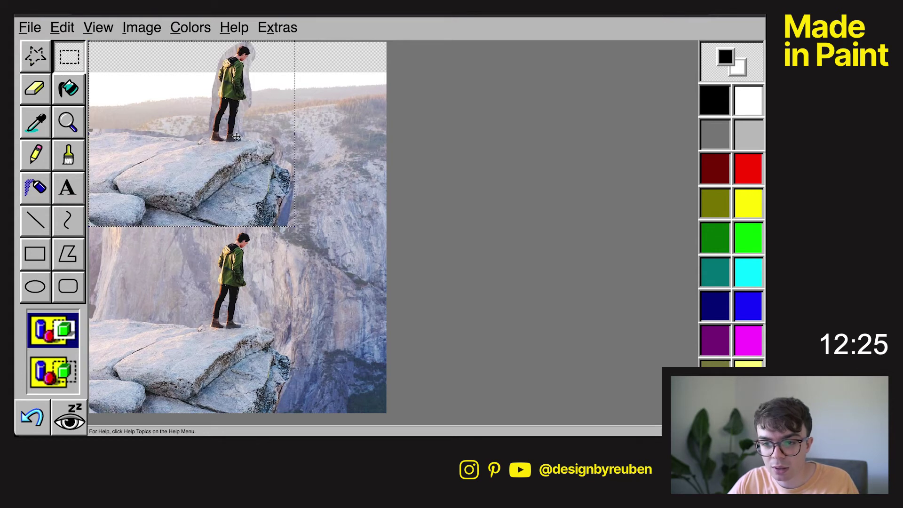
{"action": "left_click_drag", "start_coordinate": [230, 128], "coordinate": [227, 178]}
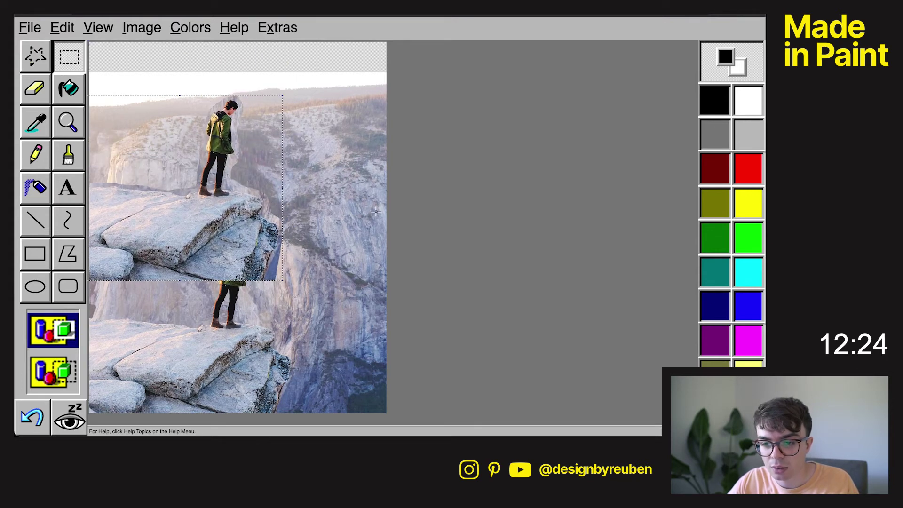
{"action": "left_click_drag", "start_coordinate": [205, 218], "coordinate": [291, 198]}
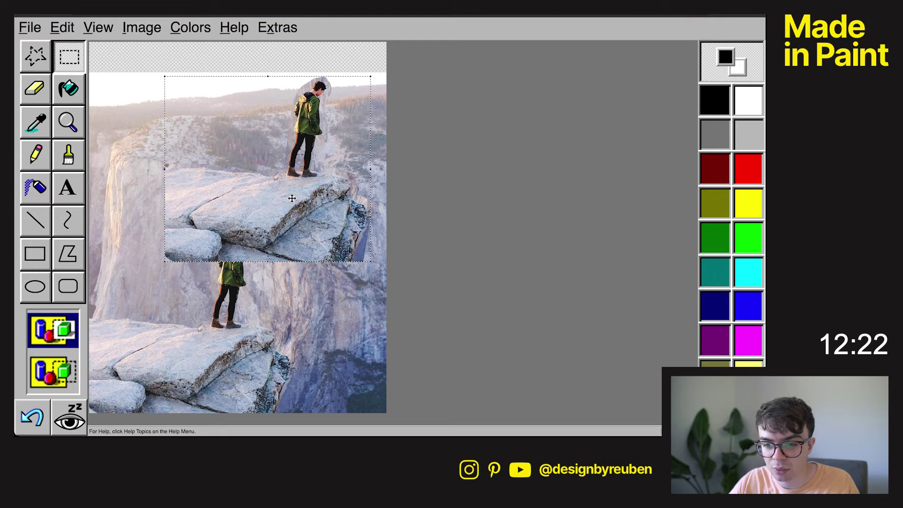
{"action": "key", "text": "ctrl+z"}
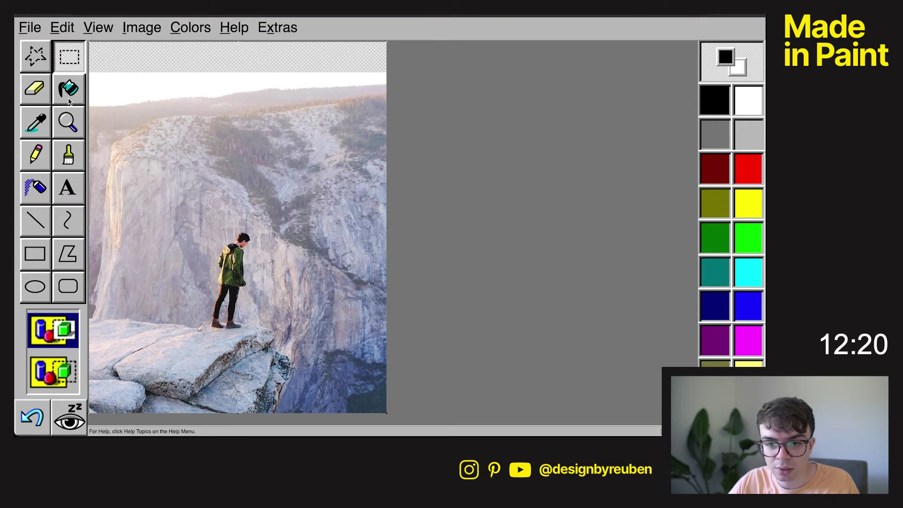
Remove the photo area above the hiker's head and the cliff strip along the canvas's far right using rectangular selections
{"action": "left_click_drag", "start_coordinate": [99, 69], "coordinate": [85, 181]}
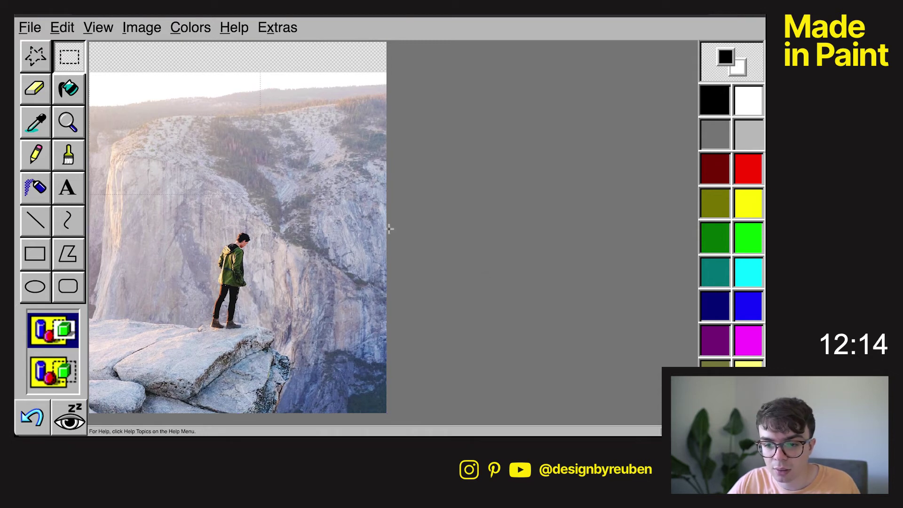
{"action": "left_click", "coordinate": [62, 27]}
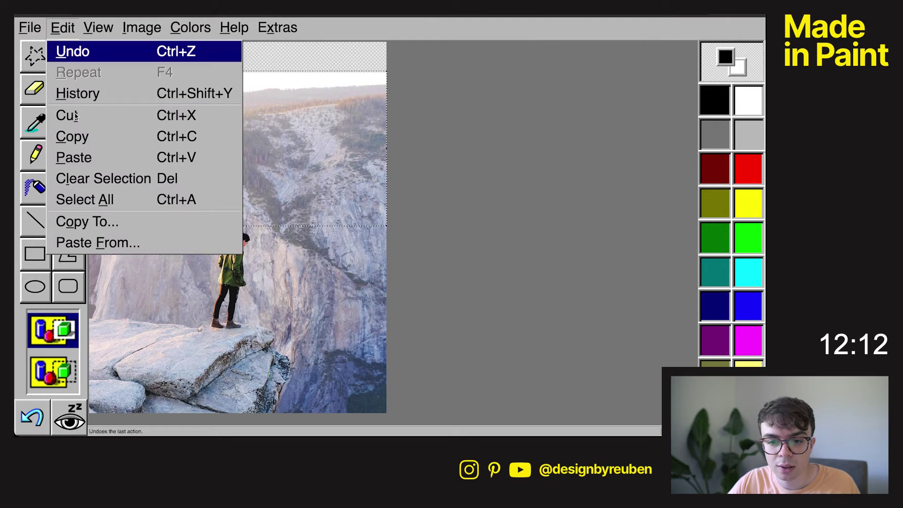
{"action": "left_click", "coordinate": [99, 123]}
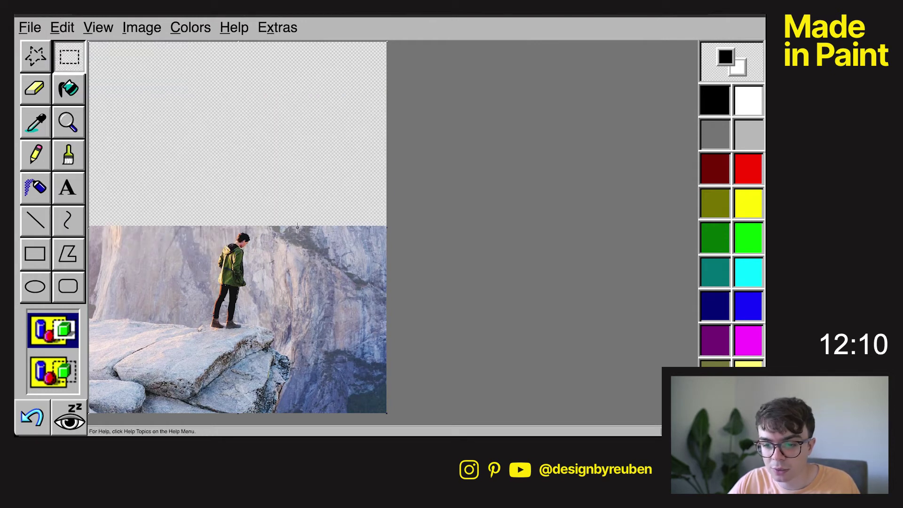
{"action": "left_click_drag", "start_coordinate": [478, 421], "coordinate": [257, 215]}
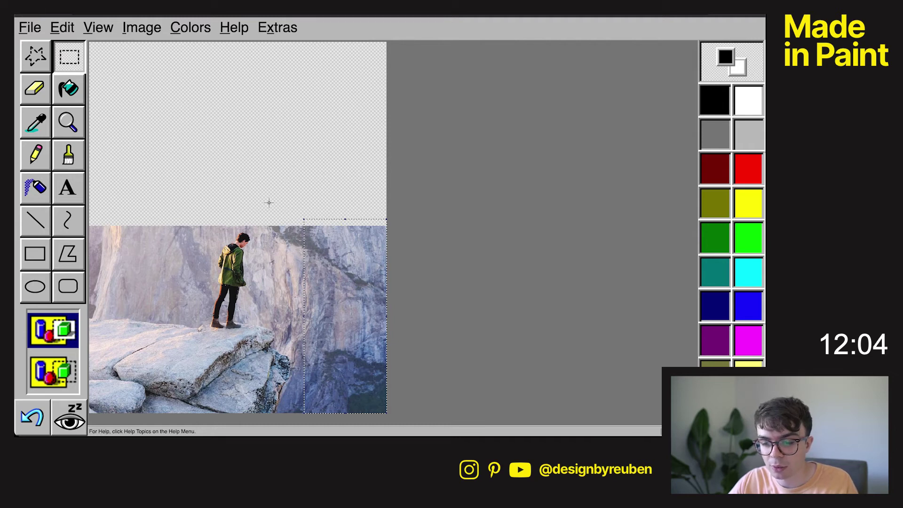
{"action": "key", "text": "Delete"}
Clear the rectangular background blocks in front of and behind the hiker, leaving a narrow strip around the figure
{"action": "left_click_drag", "start_coordinate": [255, 223], "coordinate": [317, 320]}
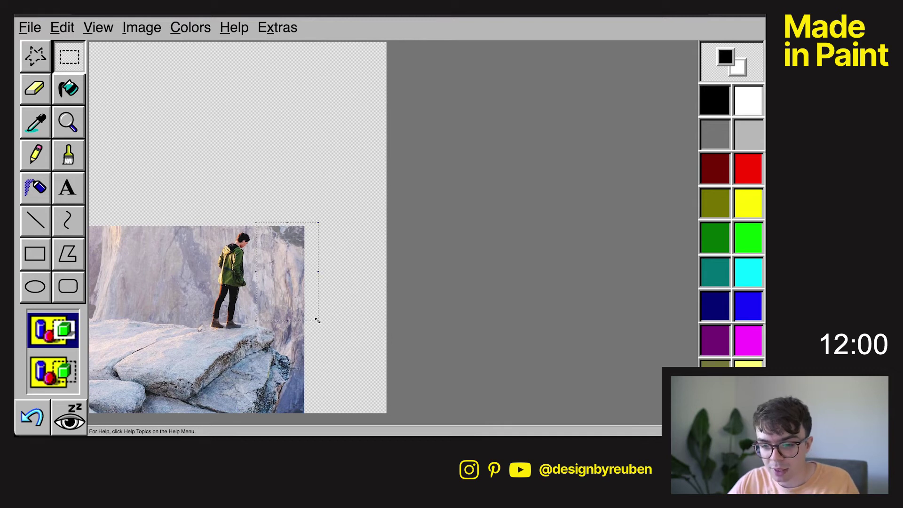
{"action": "key", "text": "Delete"}
{"action": "left_click_drag", "start_coordinate": [157, 276], "coordinate": [207, 312]}
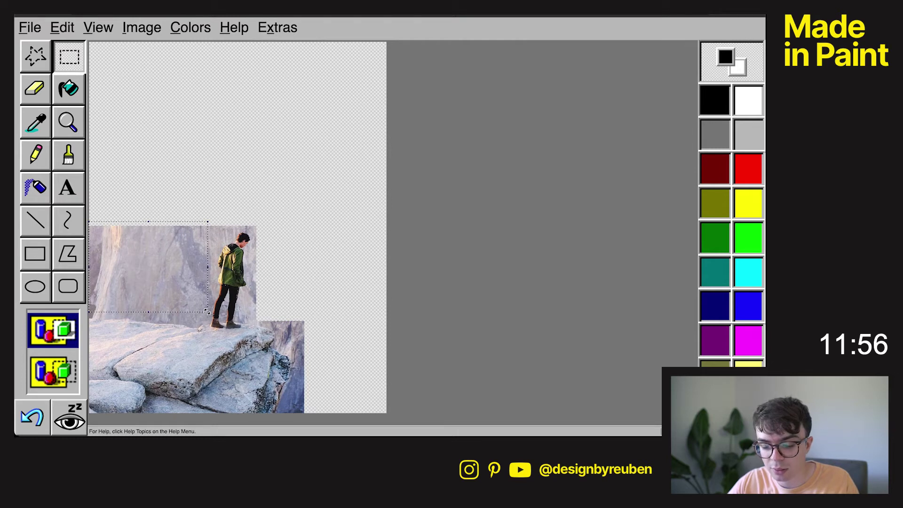
{"action": "key", "text": "Delete"}
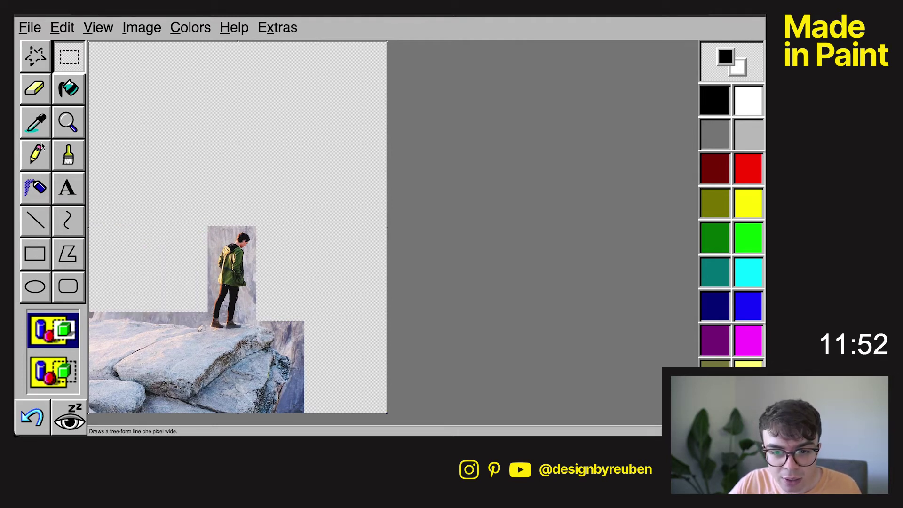
Erase a band of background along the rock ledge's upper edge up to the hiker's legs, using the largest eraser
{"action": "left_click", "coordinate": [37, 91]}
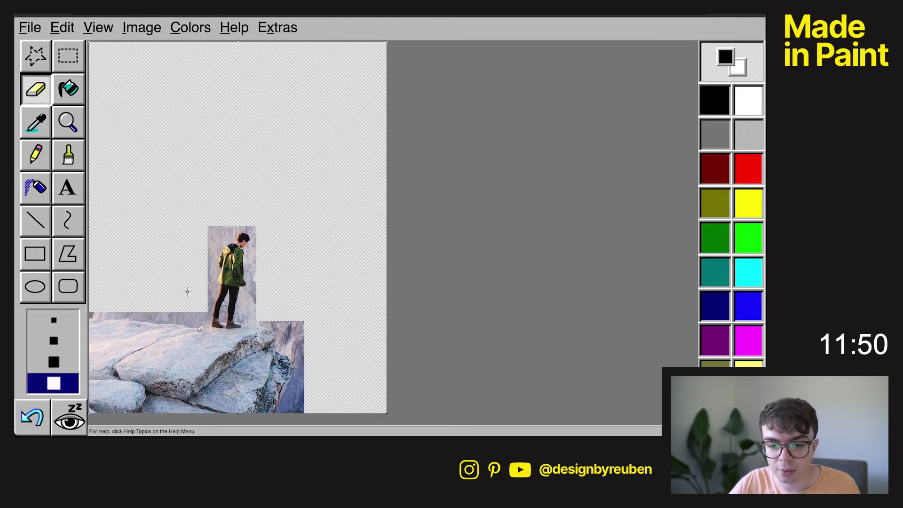
{"action": "left_click", "coordinate": [98, 27]}
{"action": "mouse_move", "coordinate": [142, 142]}
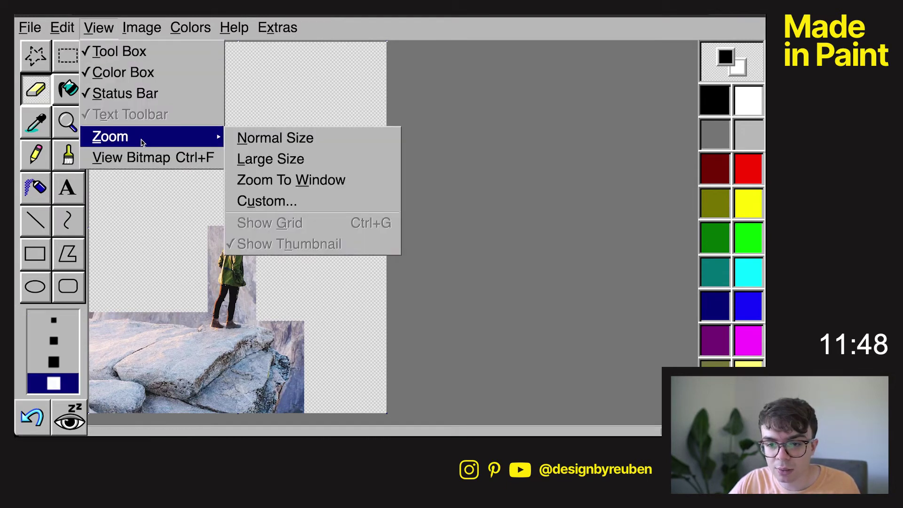
{"action": "left_click", "coordinate": [283, 202]}
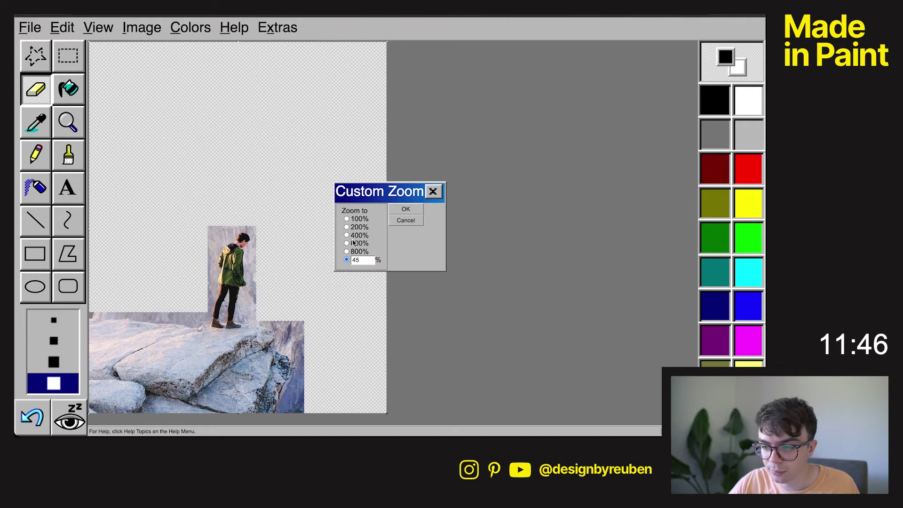
{"action": "left_click", "coordinate": [406, 208]}
{"action": "scroll", "coordinate": [248, 292], "scroll_direction": "down", "scroll_amount": 5}
{"action": "scroll", "coordinate": [248, 293], "scroll_direction": "down", "scroll_amount": 5}
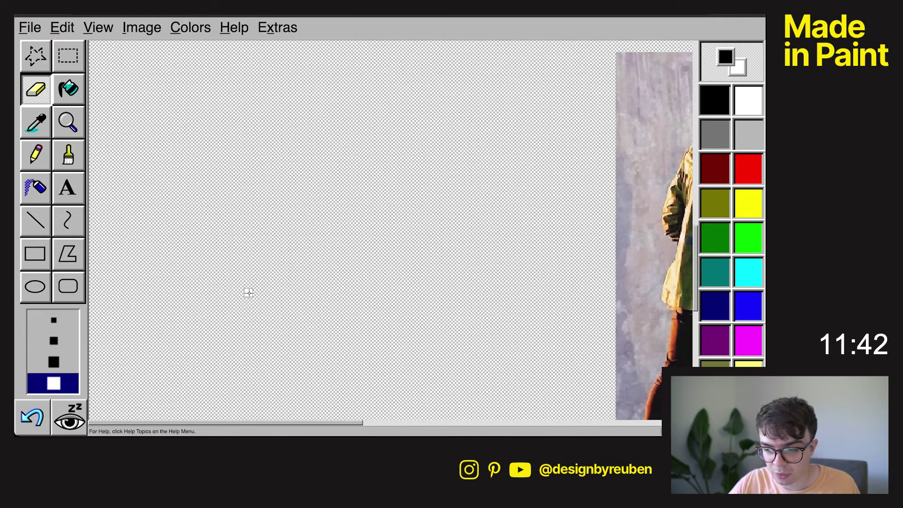
{"action": "mouse_move", "coordinate": [91, 322]}
{"action": "left_mouse_down"}
{"action": "mouse_move", "coordinate": [550, 364]}
{"action": "mouse_move", "coordinate": [621, 349]}
{"action": "mouse_move", "coordinate": [667, 174]}
{"action": "mouse_move", "coordinate": [668, 120]}
{"action": "left_mouse_up"}
{"action": "scroll", "coordinate": [668, 119], "scroll_direction": "right", "scroll_amount": 4}
{"action": "scroll", "coordinate": [668, 120], "scroll_direction": "up", "scroll_amount": 1}
Erase a band of background around the hiker's outline, up the back, around the head and down the front
{"action": "mouse_move", "coordinate": [467, 168]}
{"action": "left_mouse_down"}
{"action": "mouse_move", "coordinate": [453, 131]}
{"action": "mouse_move", "coordinate": [466, 99]}
{"action": "mouse_move", "coordinate": [487, 67]}
{"action": "mouse_move", "coordinate": [529, 51]}
{"action": "left_mouse_up"}
{"action": "scroll", "coordinate": [529, 50], "scroll_direction": "up", "scroll_amount": 2}
{"action": "scroll", "coordinate": [529, 50], "scroll_direction": "right", "scroll_amount": 2}
{"action": "mouse_move", "coordinate": [427, 141]}
{"action": "left_mouse_down"}
{"action": "mouse_move", "coordinate": [434, 127]}
{"action": "mouse_move", "coordinate": [500, 135]}
{"action": "mouse_move", "coordinate": [502, 144]}
{"action": "left_mouse_up"}
{"action": "left_click_drag", "start_coordinate": [494, 146], "coordinate": [468, 175]}
{"action": "mouse_move", "coordinate": [515, 146]}
{"action": "left_mouse_down"}
{"action": "mouse_move", "coordinate": [471, 252]}
{"action": "mouse_move", "coordinate": [488, 346]}
{"action": "left_mouse_up"}
Erase a band of background along the ledge's front and outer rock edge down to the bottom of the canvas
{"action": "scroll", "coordinate": [487, 345], "scroll_direction": "down", "scroll_amount": 3}
{"action": "mouse_move", "coordinate": [451, 171]}
{"action": "left_mouse_down"}
{"action": "mouse_move", "coordinate": [431, 323]}
{"action": "mouse_move", "coordinate": [594, 354]}
{"action": "left_mouse_up"}
{"action": "scroll", "coordinate": [594, 354], "scroll_direction": "down", "scroll_amount": 3}
{"action": "scroll", "coordinate": [593, 354], "scroll_direction": "right", "scroll_amount": 2}
{"action": "mouse_move", "coordinate": [498, 249]}
{"action": "left_mouse_down"}
{"action": "mouse_move", "coordinate": [510, 310]}
{"action": "mouse_move", "coordinate": [554, 357]}
{"action": "left_mouse_up"}
{"action": "scroll", "coordinate": [555, 359], "scroll_direction": "down", "scroll_amount": 3}
{"action": "left_click_drag", "start_coordinate": [551, 288], "coordinate": [588, 349]}
{"action": "scroll", "coordinate": [590, 352], "scroll_direction": "down", "scroll_amount": 3}
{"action": "left_click_drag", "start_coordinate": [590, 272], "coordinate": [562, 347]}
{"action": "scroll", "coordinate": [562, 348], "scroll_direction": "down", "scroll_amount": 2}
{"action": "left_click_drag", "start_coordinate": [550, 322], "coordinate": [529, 417]}
Free-form select the leftover background outside the erased outline and delete it, leaving only the hiker and ledge
{"action": "left_click", "coordinate": [99, 28]}
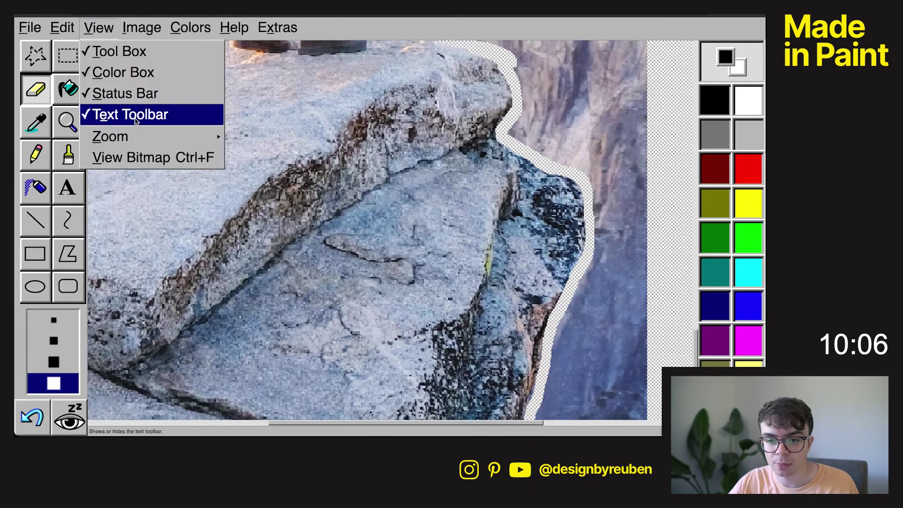
{"action": "mouse_move", "coordinate": [135, 136]}
{"action": "left_click", "coordinate": [268, 179]}
{"action": "left_click", "coordinate": [36, 57]}
{"action": "left_click_drag", "start_coordinate": [90, 317], "coordinate": [183, 325]}
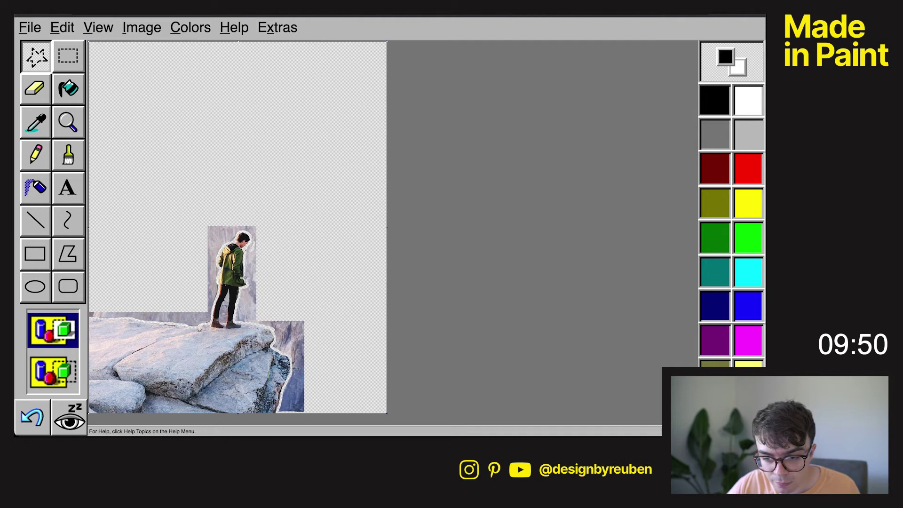
{"action": "mouse_move", "coordinate": [307, 319]}
{"action": "left_mouse_down"}
{"action": "mouse_move", "coordinate": [88, 313]}
{"action": "mouse_move", "coordinate": [126, 330]}
{"action": "left_mouse_up"}
{"action": "key", "text": "Delete"}
Erase the remaining background traces around the hiker's boots, legs and jacket
{"action": "left_click", "coordinate": [99, 27]}
{"action": "left_click", "coordinate": [269, 200]}
{"action": "left_click", "coordinate": [429, 203]}
{"action": "left_click", "coordinate": [99, 28]}
{"action": "left_click", "coordinate": [268, 199]}
{"action": "left_click", "coordinate": [429, 203]}
{"action": "scroll", "coordinate": [98, 304], "scroll_direction": "down", "scroll_amount": 7}
{"action": "left_click", "coordinate": [35, 89]}
{"action": "left_click_drag", "start_coordinate": [314, 348], "coordinate": [325, 349]}
{"action": "left_click_drag", "start_coordinate": [369, 290], "coordinate": [373, 258]}
{"action": "left_click_drag", "start_coordinate": [374, 221], "coordinate": [374, 232]}
{"action": "mouse_move", "coordinate": [391, 337]}
{"action": "left_mouse_down"}
{"action": "mouse_move", "coordinate": [378, 323]}
{"action": "mouse_move", "coordinate": [397, 280]}
{"action": "mouse_move", "coordinate": [389, 334]}
{"action": "mouse_move", "coordinate": [414, 332]}
{"action": "left_mouse_up"}
Clean up the ledge's lower outer edge with the smallest eraser and fit the whole picture in view
{"action": "left_click", "coordinate": [53, 320]}
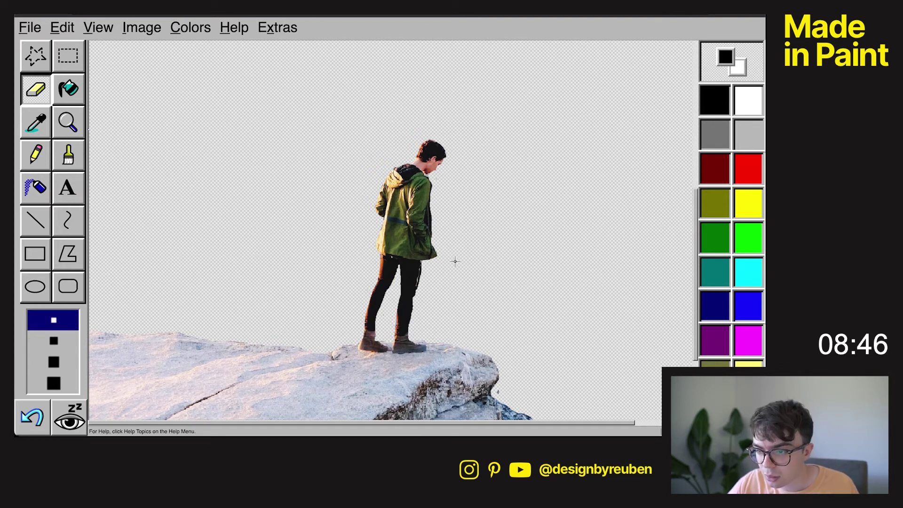
{"action": "scroll", "coordinate": [509, 411], "scroll_direction": "down", "scroll_amount": 5}
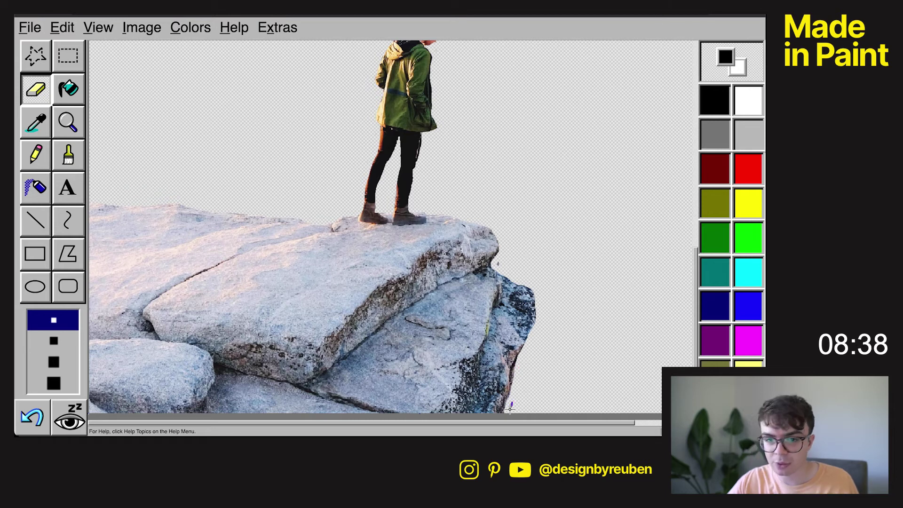
{"action": "left_click", "coordinate": [98, 27]}
{"action": "mouse_move", "coordinate": [110, 137]}
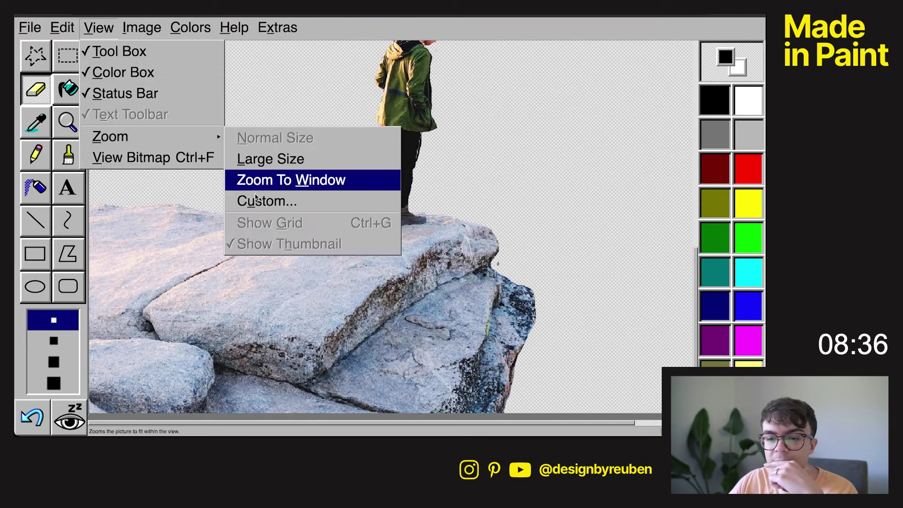
{"action": "left_click", "coordinate": [263, 179]}
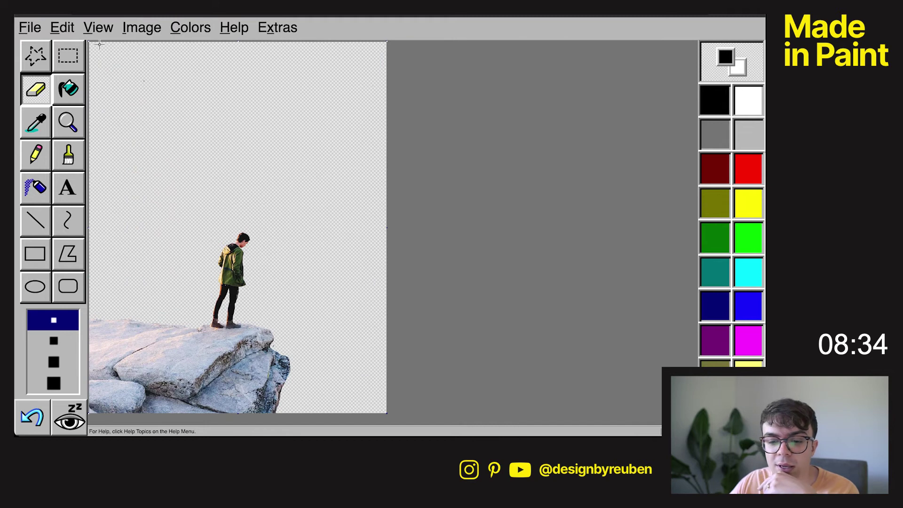
Save the hiker and ledge cut-out as PERSON.png in PNG format
{"action": "left_click", "coordinate": [60, 28]}
{"action": "mouse_move", "coordinate": [33, 27]}
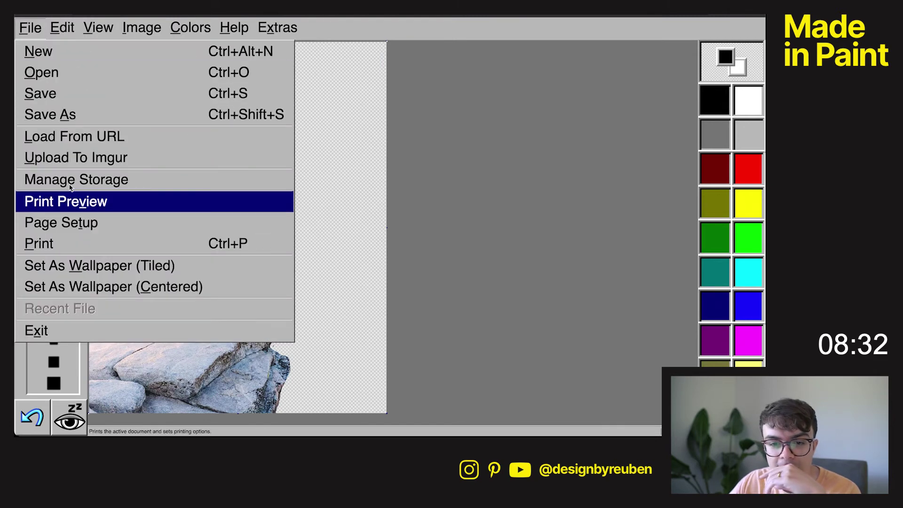
{"action": "left_click", "coordinate": [55, 115]}
{"action": "left_click", "coordinate": [373, 229]}
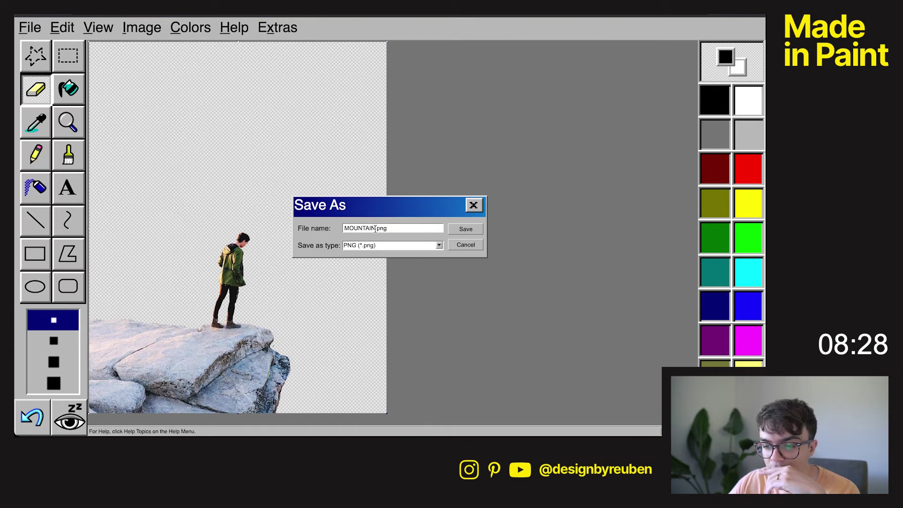
{"action": "left_click_drag", "start_coordinate": [376, 229], "coordinate": [329, 231]}
{"action": "type", "text": "PERS"}
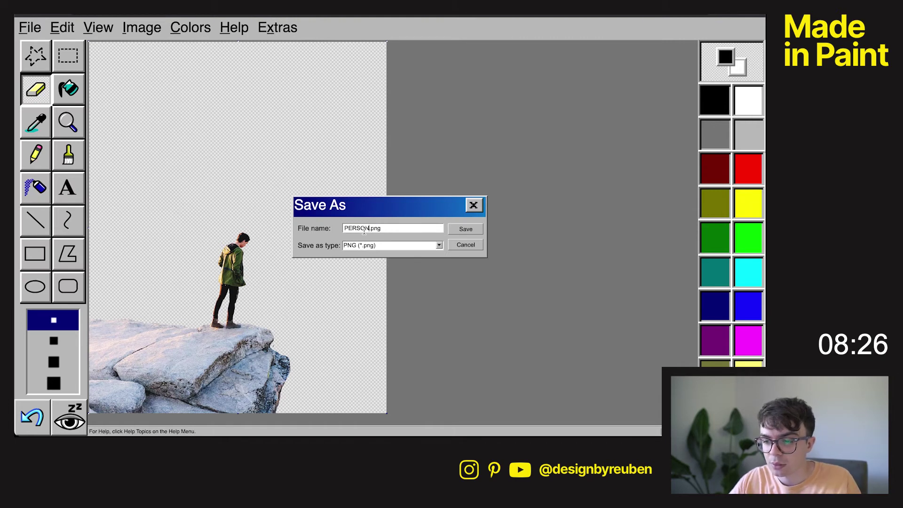
{"action": "left_click", "coordinate": [466, 230]}
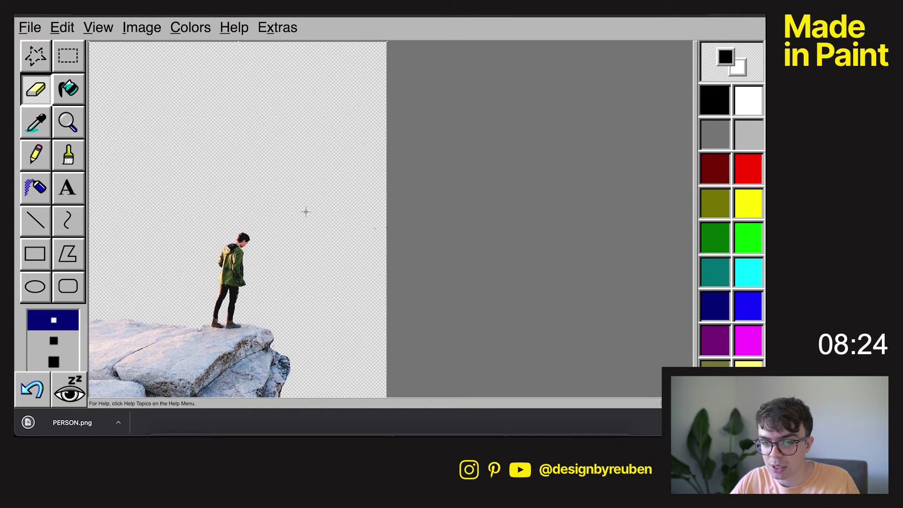
Clear the hiker and ledge from the canvas with a rectangular selection and dismiss the document recovery dialog
{"action": "left_click", "coordinate": [69, 56]}
{"action": "scroll", "coordinate": [387, 362], "scroll_direction": "down", "scroll_amount": 1}
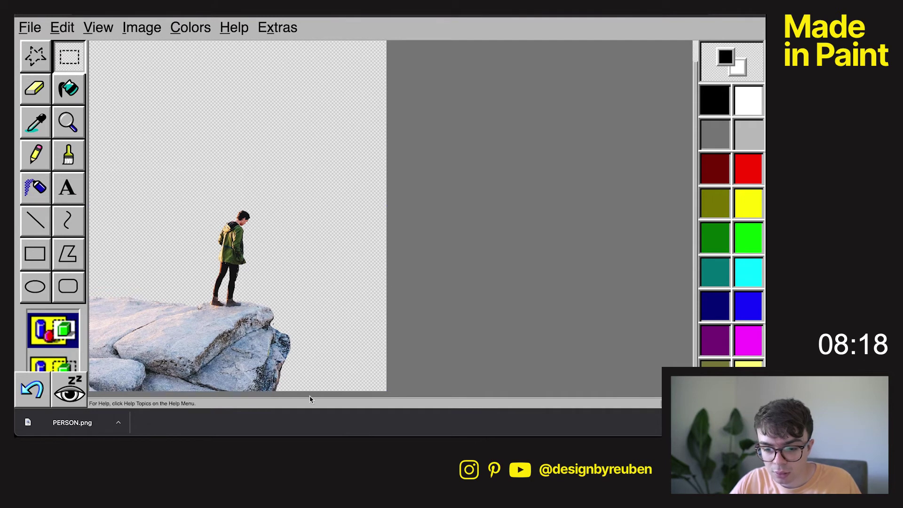
{"action": "left_click_drag", "start_coordinate": [310, 399], "coordinate": [309, 396]}
{"action": "left_click", "coordinate": [510, 218]}
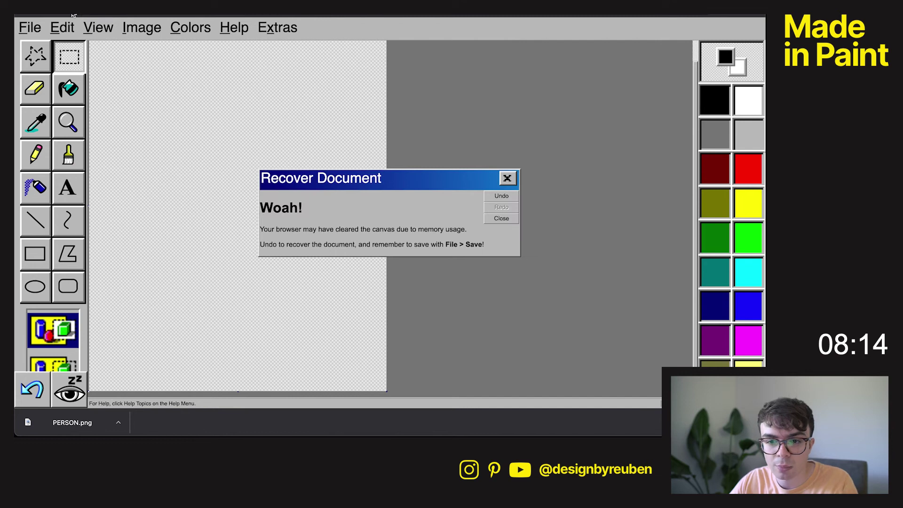
{"action": "left_click", "coordinate": [508, 183]}
Try to paste the diego-ph starry sky photo from file, cropping it to the existing canvas, and dismiss the recovery dialog
{"action": "left_click", "coordinate": [29, 27]}
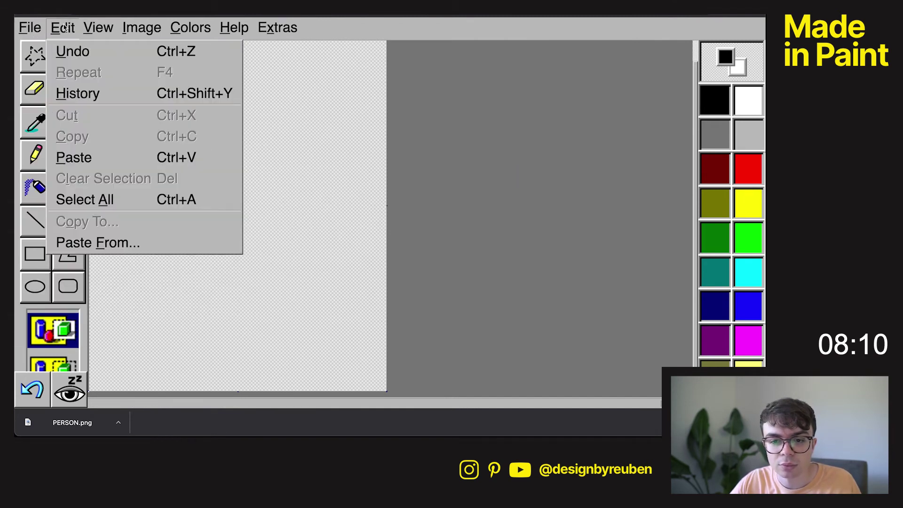
{"action": "mouse_move", "coordinate": [62, 27]}
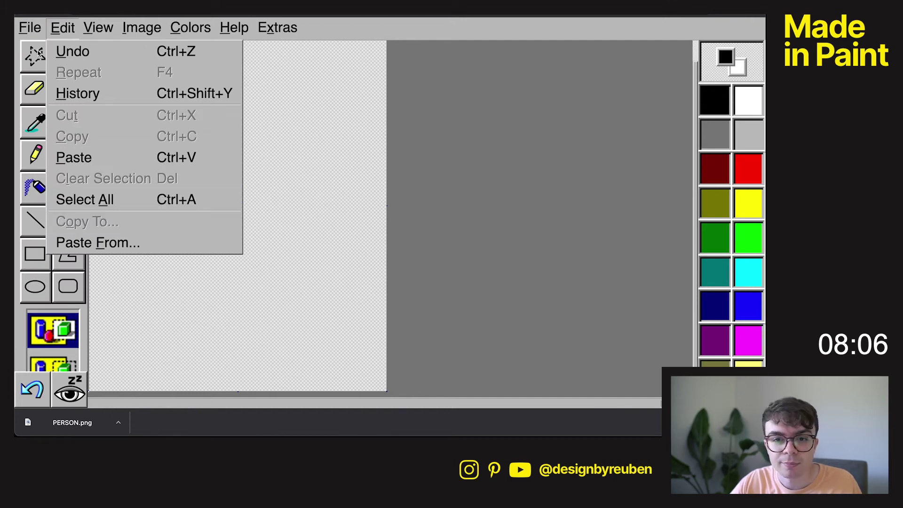
{"action": "mouse_move", "coordinate": [32, 27]}
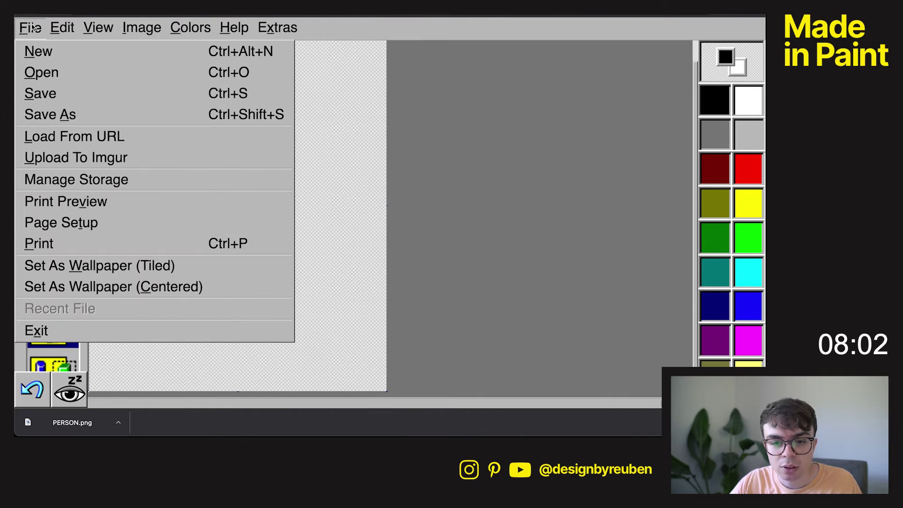
{"action": "mouse_move", "coordinate": [63, 29]}
{"action": "left_click", "coordinate": [116, 241]}
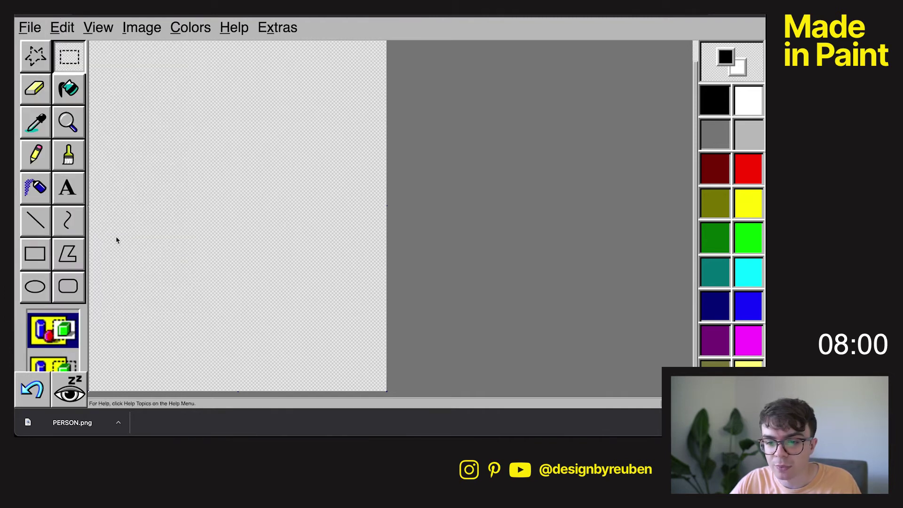
{"action": "left_click", "coordinate": [331, 174]}
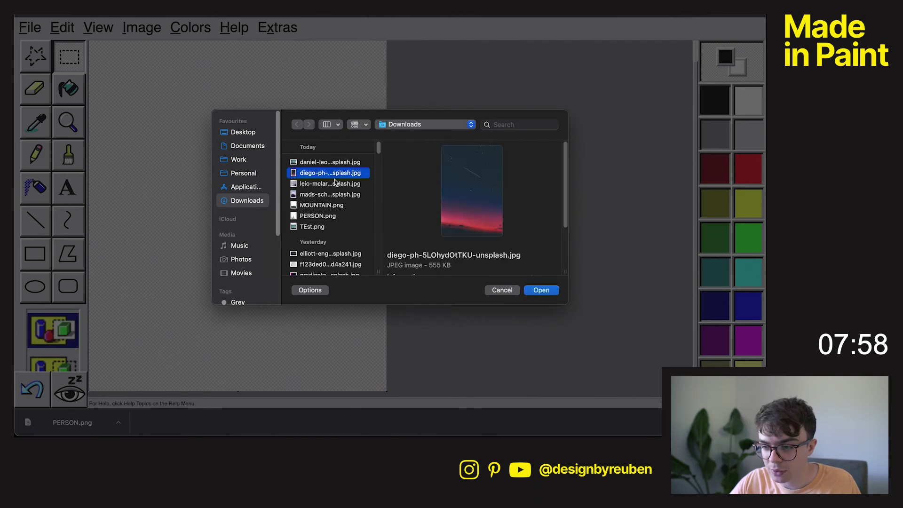
{"action": "left_click", "coordinate": [544, 290]}
{"action": "left_click", "coordinate": [429, 233]}
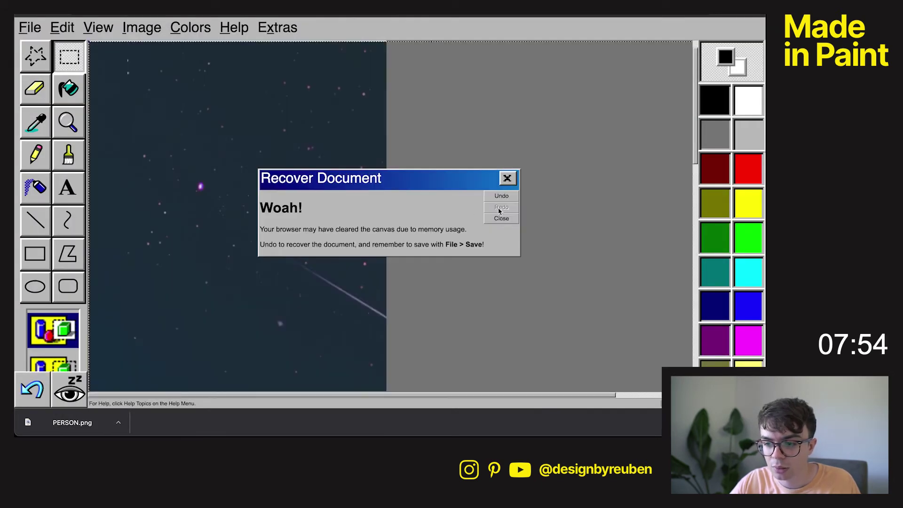
{"action": "left_click", "coordinate": [500, 218]}
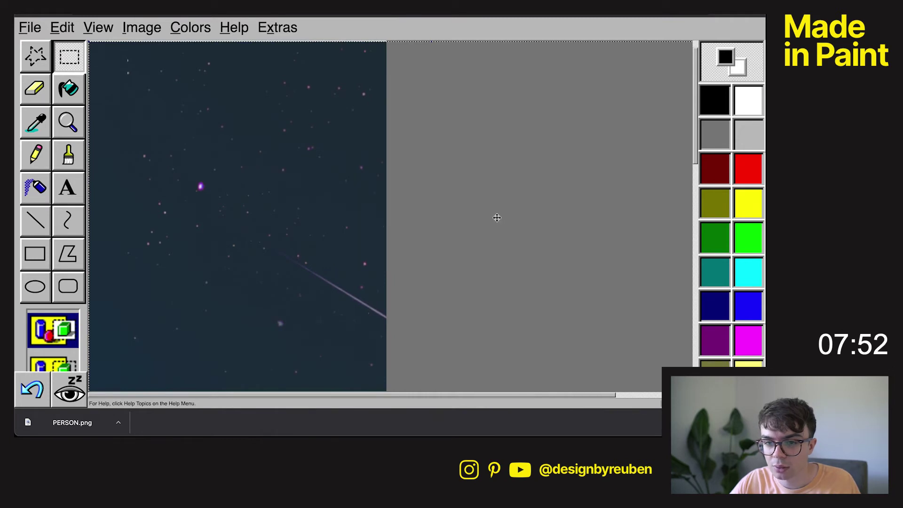
Try to scale down and reposition the starry sky photo, then undo the paste and close the recovery dialog
{"action": "left_click", "coordinate": [98, 27]}
{"action": "mouse_move", "coordinate": [149, 138]}
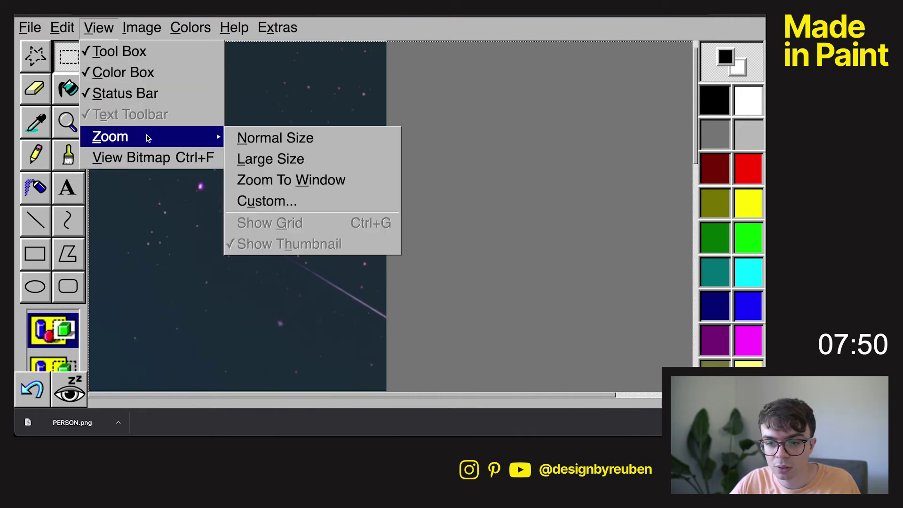
{"action": "left_click", "coordinate": [522, 151]}
{"action": "left_click_drag", "start_coordinate": [92, 43], "coordinate": [501, 366]}
{"action": "left_click_drag", "start_coordinate": [278, 198], "coordinate": [161, 65]}
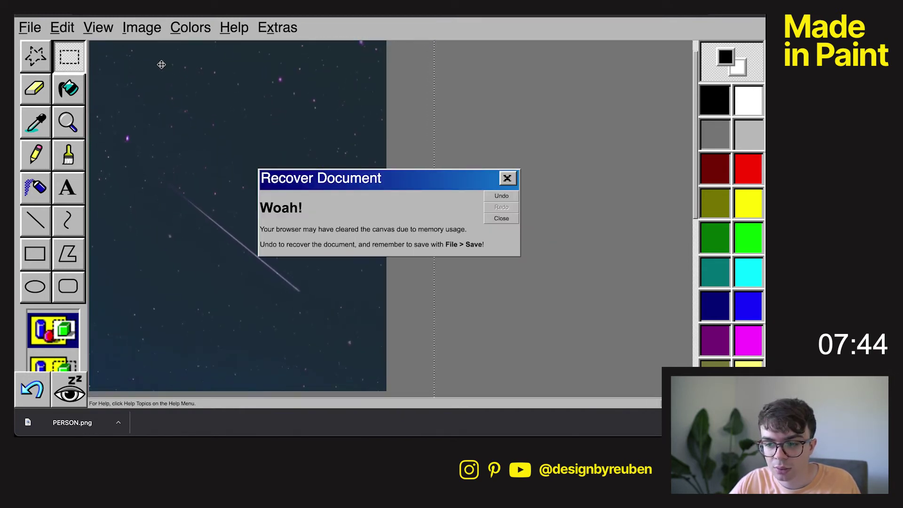
{"action": "left_click", "coordinate": [498, 196]}
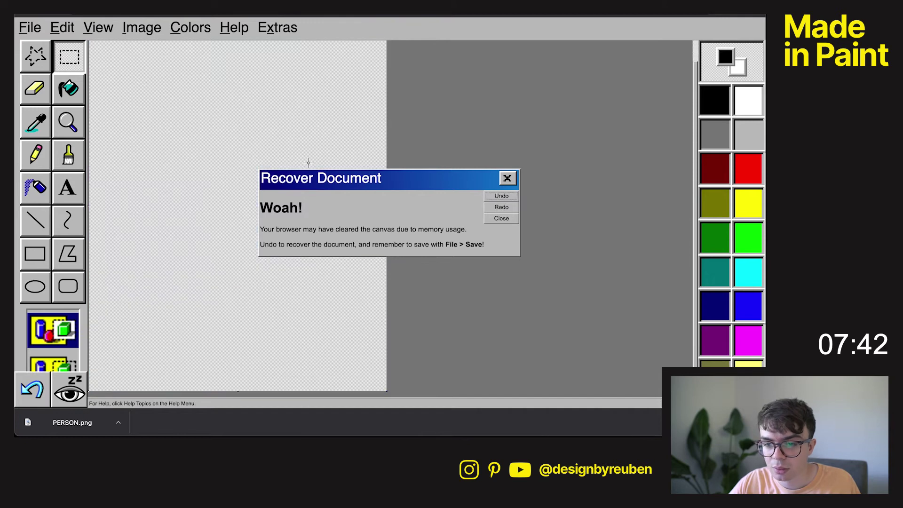
{"action": "left_click", "coordinate": [499, 219]}
Paste the diego-ph starry sky photo from file, cropping it to the existing canvas, and dismiss the recovery dialog
{"action": "left_click", "coordinate": [62, 27]}
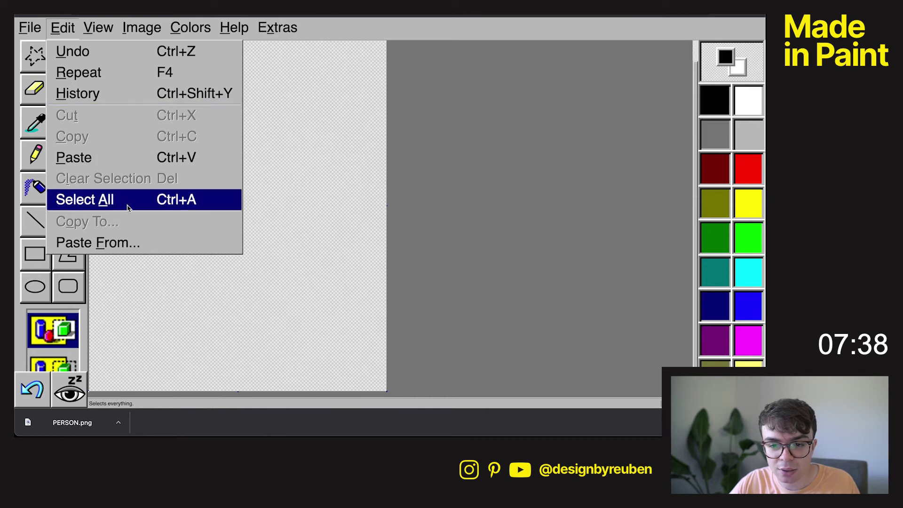
{"action": "left_click", "coordinate": [124, 243]}
{"action": "left_click", "coordinate": [317, 173]}
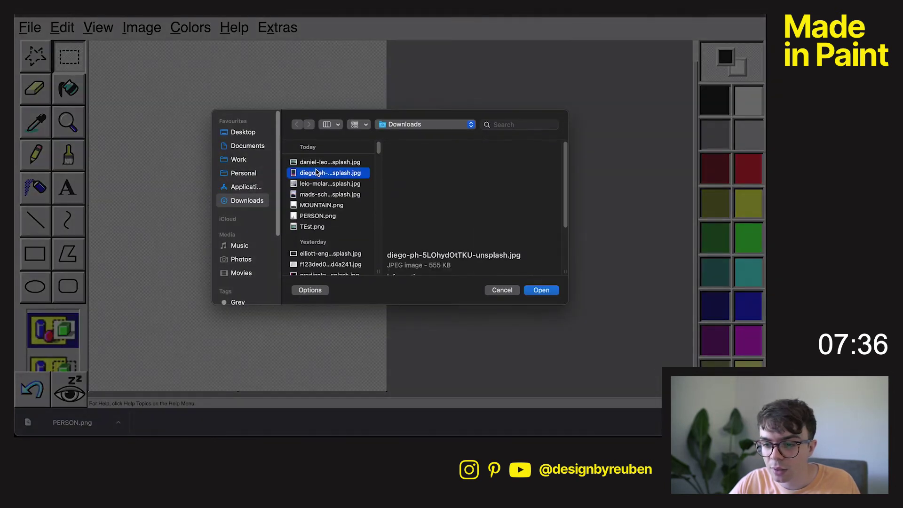
{"action": "left_click", "coordinate": [558, 292]}
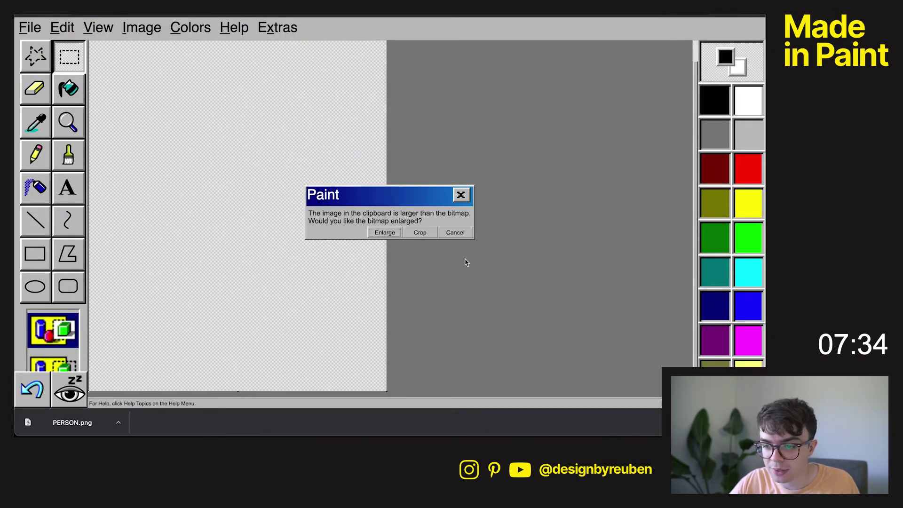
{"action": "left_click", "coordinate": [421, 233]}
{"action": "left_click", "coordinate": [500, 218]}
Scale down the pasted starry sky photo, position it over the canvas with the shooting star in view, and close the recovery dialog
{"action": "left_click_drag", "start_coordinate": [112, 55], "coordinate": [303, 292]}
{"action": "left_click_drag", "start_coordinate": [226, 131], "coordinate": [172, 88]}
{"action": "left_click_drag", "start_coordinate": [416, 186], "coordinate": [674, 106]}
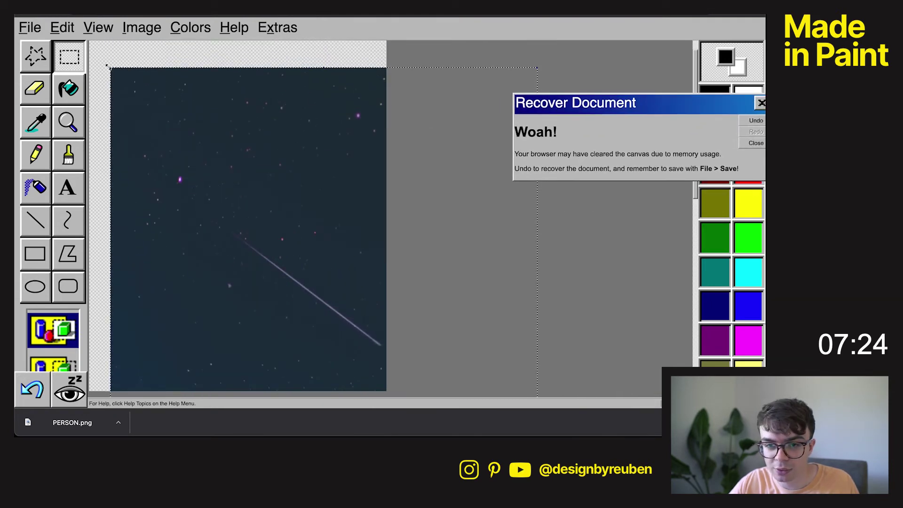
{"action": "mouse_move", "coordinate": [323, 288]}
{"action": "left_mouse_down"}
{"action": "mouse_move", "coordinate": [205, 157]}
{"action": "mouse_move", "coordinate": [188, 117]}
{"action": "mouse_move", "coordinate": [198, 126]}
{"action": "left_mouse_up"}
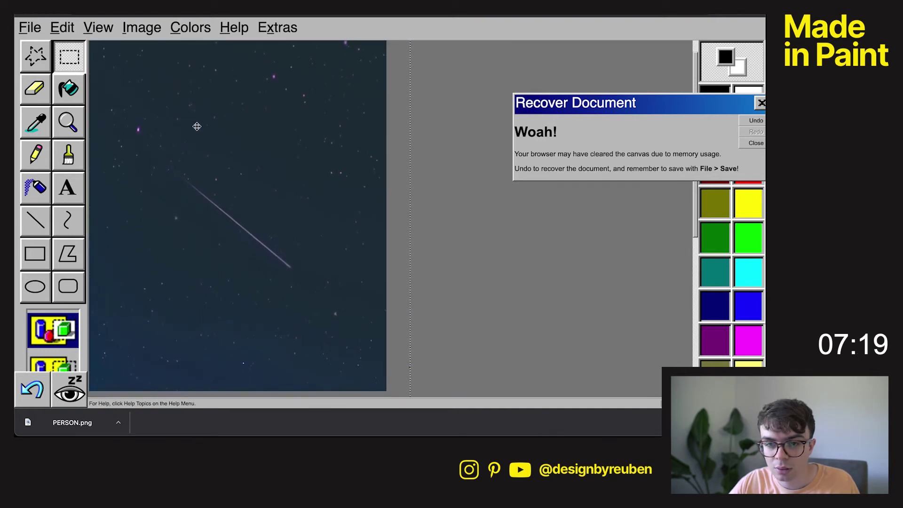
{"action": "left_click", "coordinate": [745, 144]}
{"action": "left_click", "coordinate": [34, 57]}
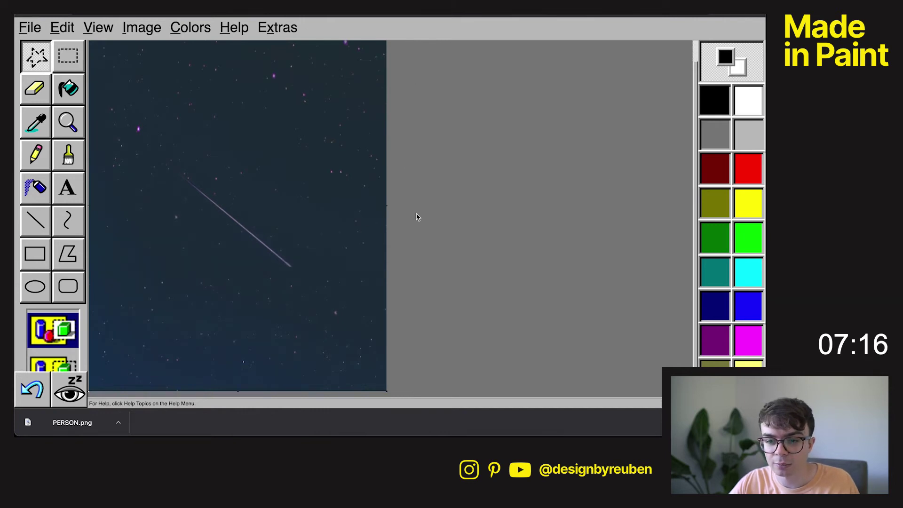
Zoom out with a custom zoom level so the whole canvas fits in view
{"action": "left_click", "coordinate": [99, 27]}
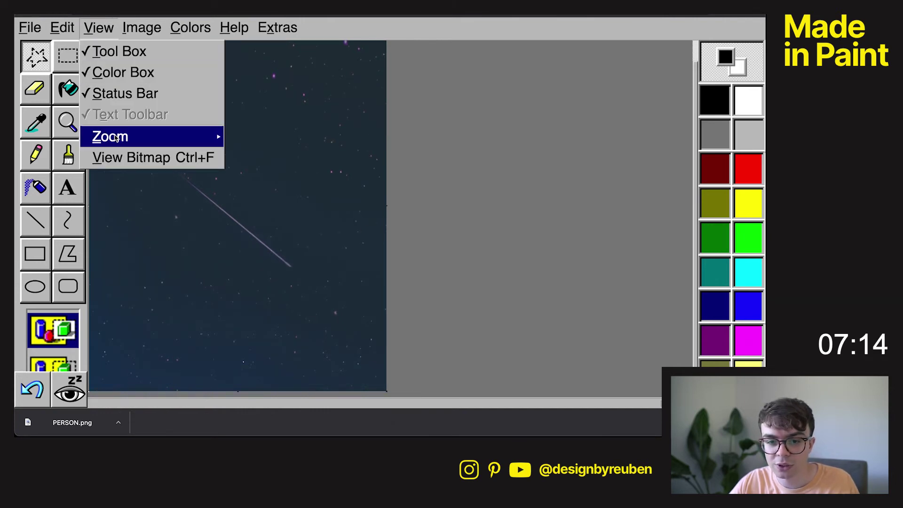
{"action": "mouse_move", "coordinate": [113, 137]}
{"action": "left_click", "coordinate": [297, 204]}
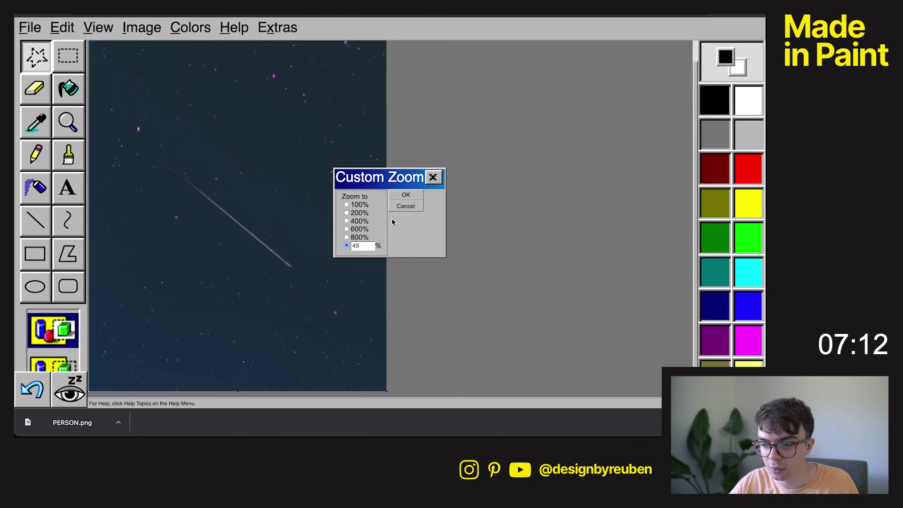
{"action": "left_click", "coordinate": [410, 195]}
{"action": "left_click", "coordinate": [99, 27]}
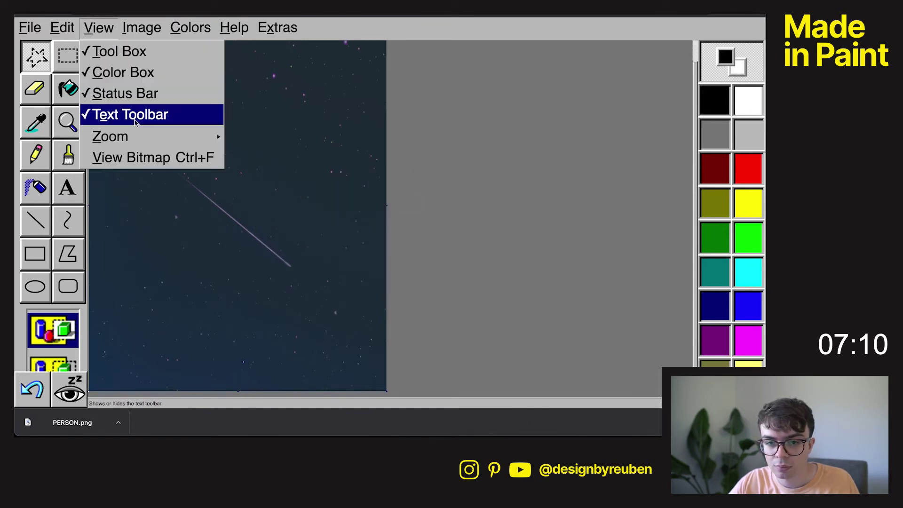
{"action": "mouse_move", "coordinate": [113, 137]}
{"action": "left_click", "coordinate": [322, 201]}
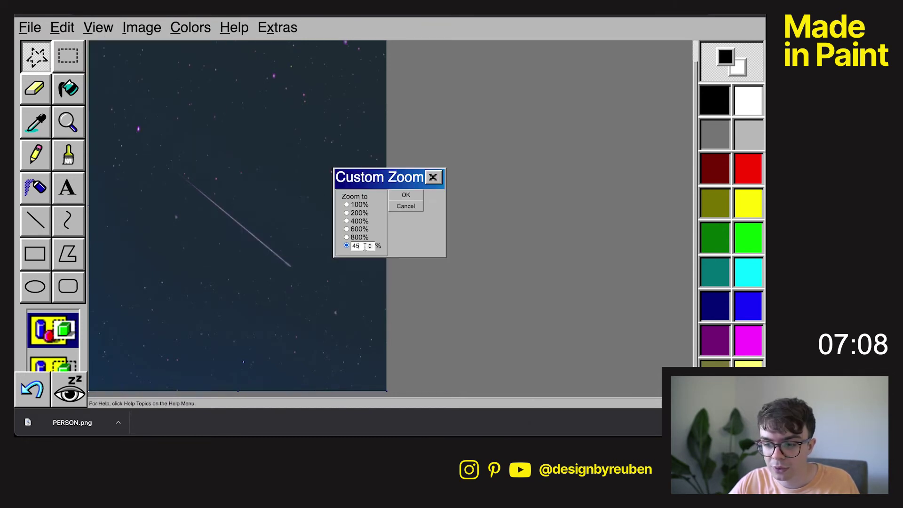
{"action": "key", "text": "Return"}
{"action": "left_click_drag", "start_coordinate": [210, 116], "coordinate": [209, 95]}
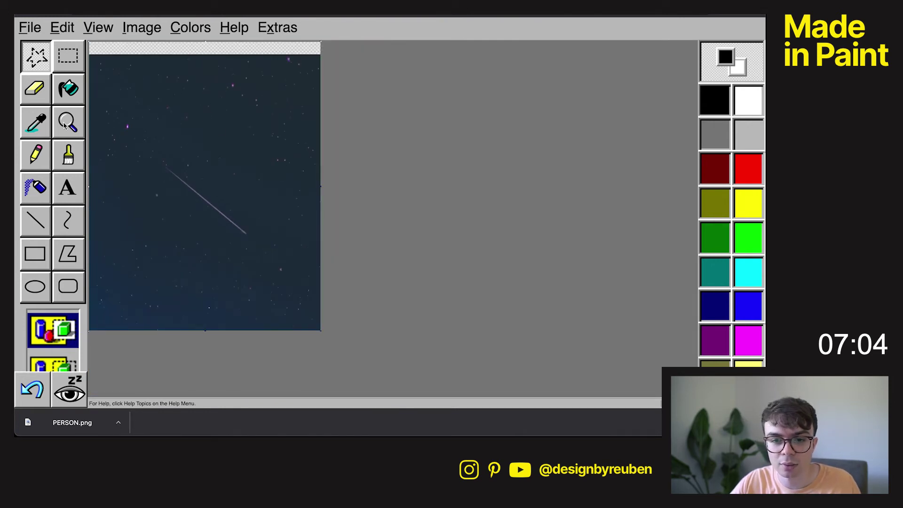
Try to shrink the canvas from its lower-right corner, then undo the resize, dismiss the recovery dialog and restore the sky
{"action": "left_click", "coordinate": [70, 58]}
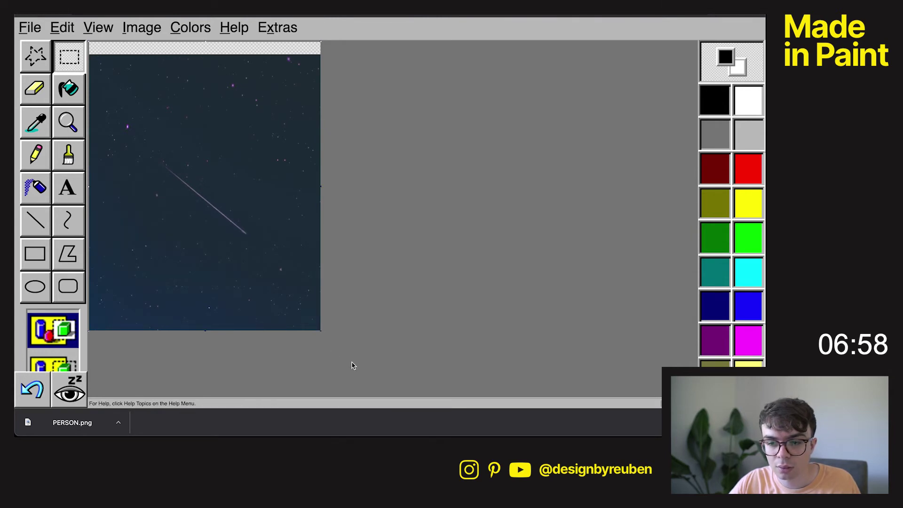
{"action": "left_click_drag", "start_coordinate": [323, 331], "coordinate": [286, 292]}
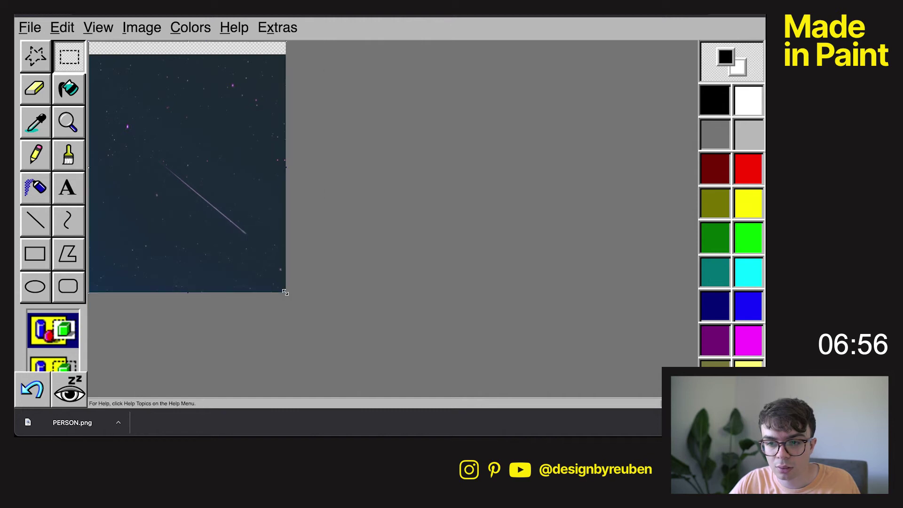
{"action": "key", "text": "ctrl+z"}
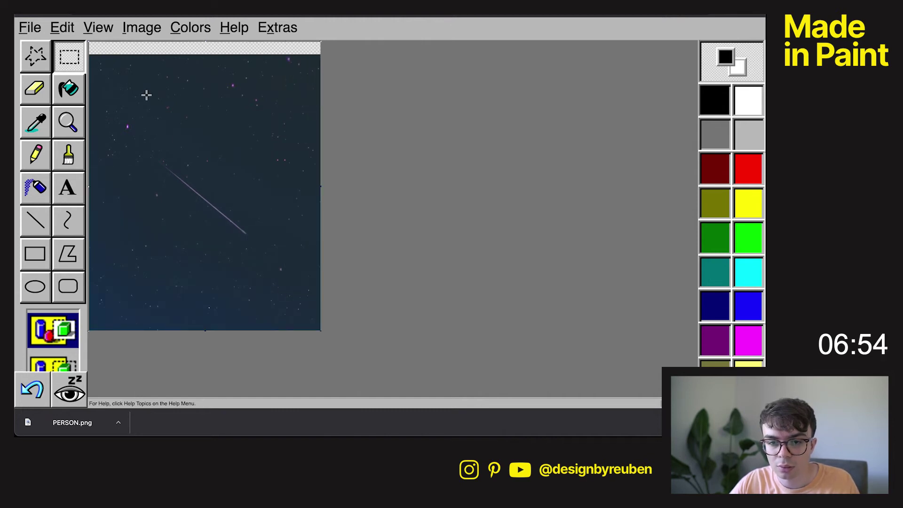
{"action": "left_click", "coordinate": [502, 219]}
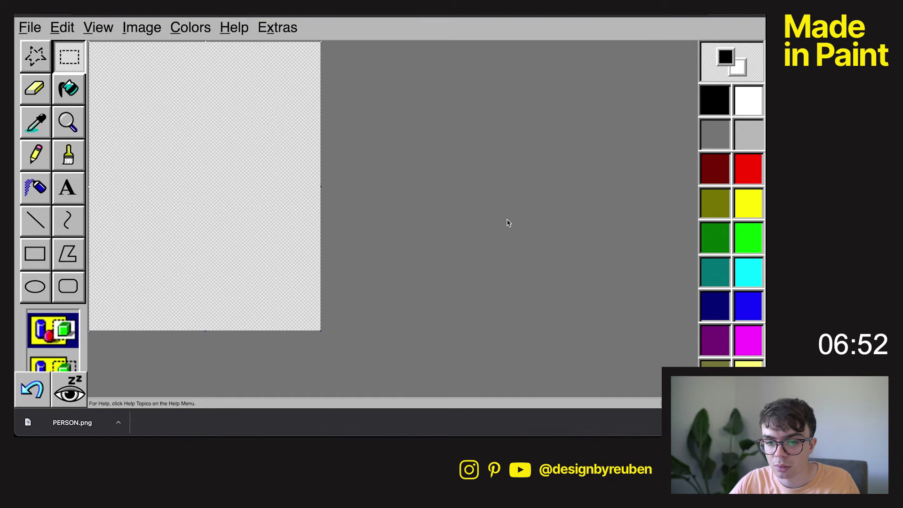
{"action": "key", "text": "ctrl+z"}
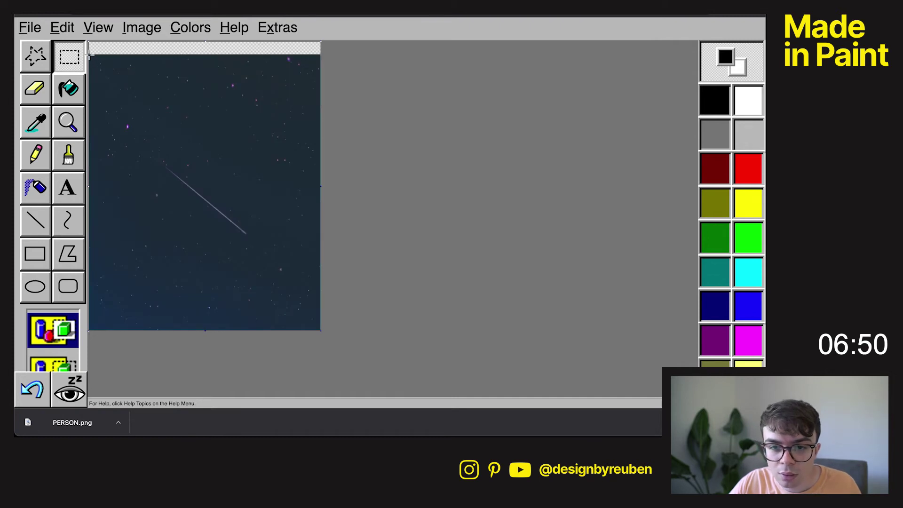
Select the starry sky with a rectangular selection, move it up and stretch it wider and taller to fill the canvas
{"action": "left_click_drag", "start_coordinate": [90, 56], "coordinate": [220, 234]}
{"action": "left_click_drag", "start_coordinate": [314, 332], "coordinate": [323, 334]}
{"action": "mouse_move", "coordinate": [237, 142]}
{"action": "left_mouse_down"}
{"action": "mouse_move", "coordinate": [239, 157]}
{"action": "mouse_move", "coordinate": [235, 137]}
{"action": "left_mouse_up"}
{"action": "left_click_drag", "start_coordinate": [320, 184], "coordinate": [350, 185]}
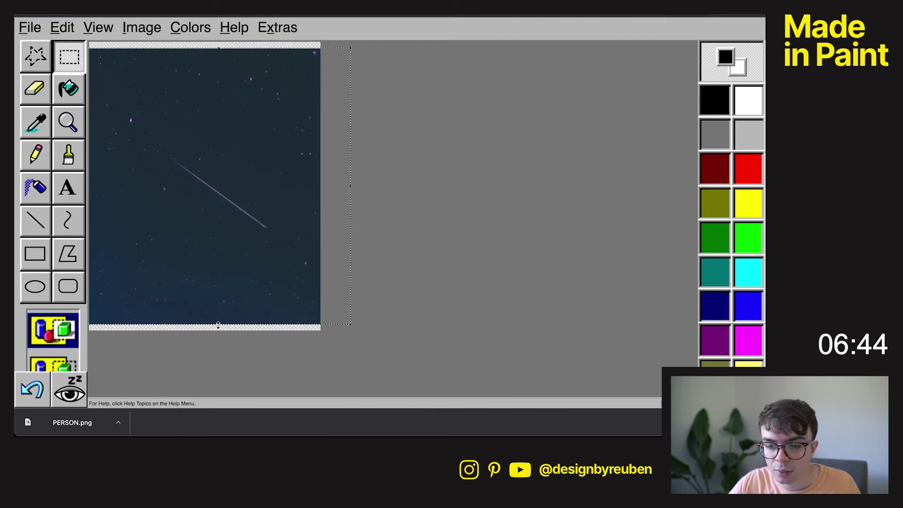
{"action": "left_click_drag", "start_coordinate": [217, 325], "coordinate": [218, 356]}
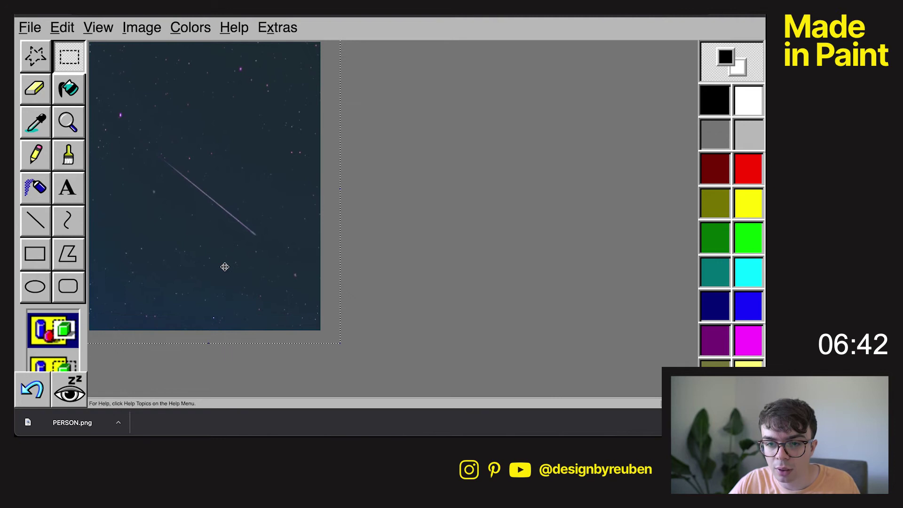
Try pasting MOUNTAIN.png over the starry sky, then delete the pasted mountain
{"action": "left_click", "coordinate": [63, 28]}
{"action": "left_click", "coordinate": [118, 243]}
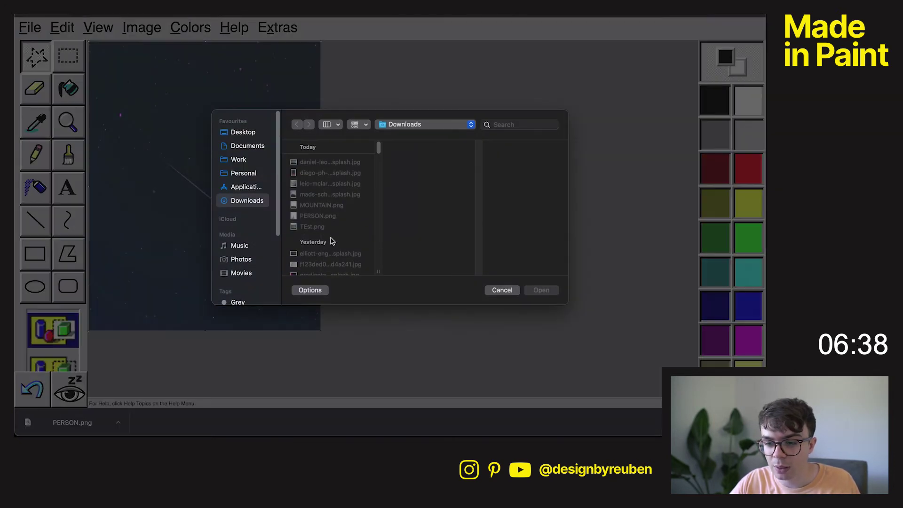
{"action": "left_click", "coordinate": [330, 200]}
{"action": "left_click", "coordinate": [331, 205]}
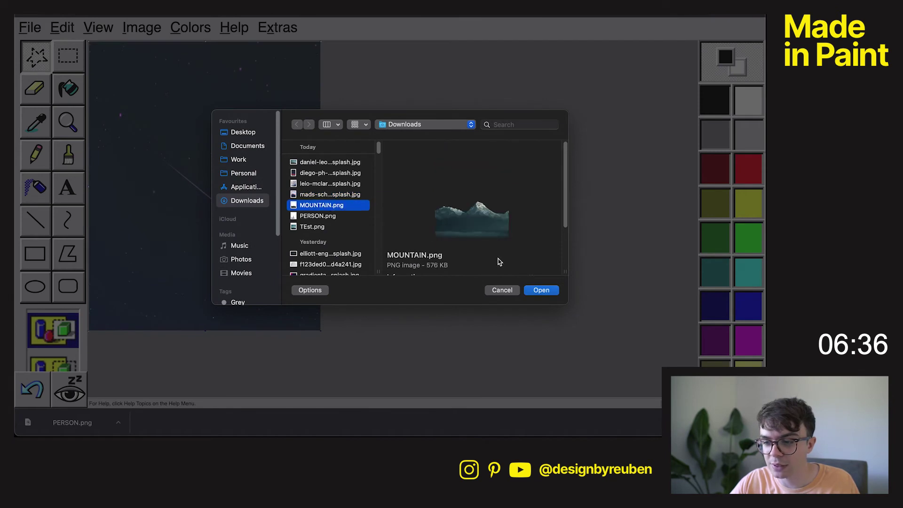
{"action": "left_click", "coordinate": [532, 288]}
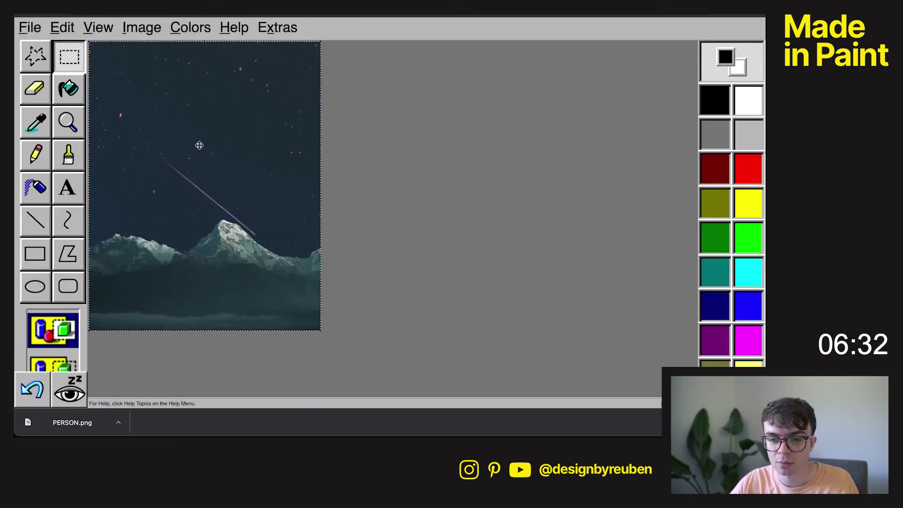
{"action": "key", "text": "Delete"}
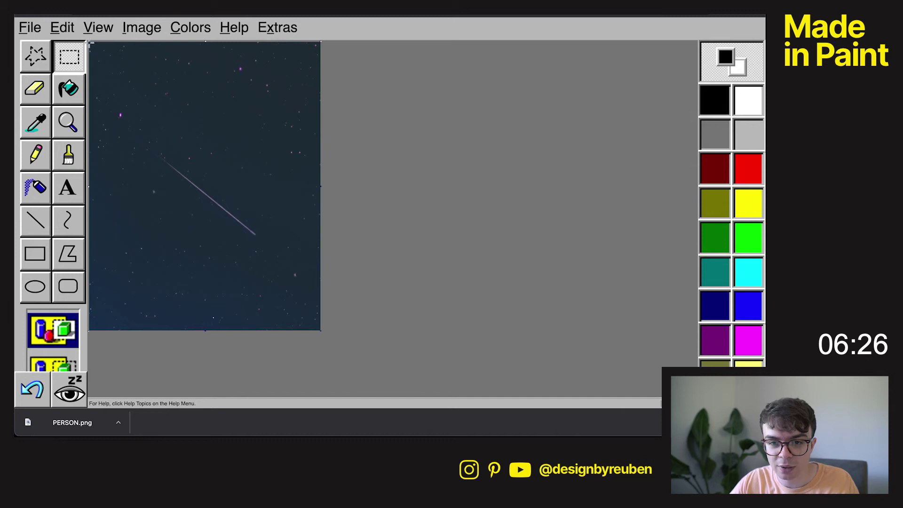
Select the starry sky again, enlarge it beyond the canvas edges and shift it so the shooting star sits higher
{"action": "left_click_drag", "start_coordinate": [169, 169], "coordinate": [336, 346]}
{"action": "left_click_drag", "start_coordinate": [250, 241], "coordinate": [326, 337]}
{"action": "left_click_drag", "start_coordinate": [285, 224], "coordinate": [274, 216]}
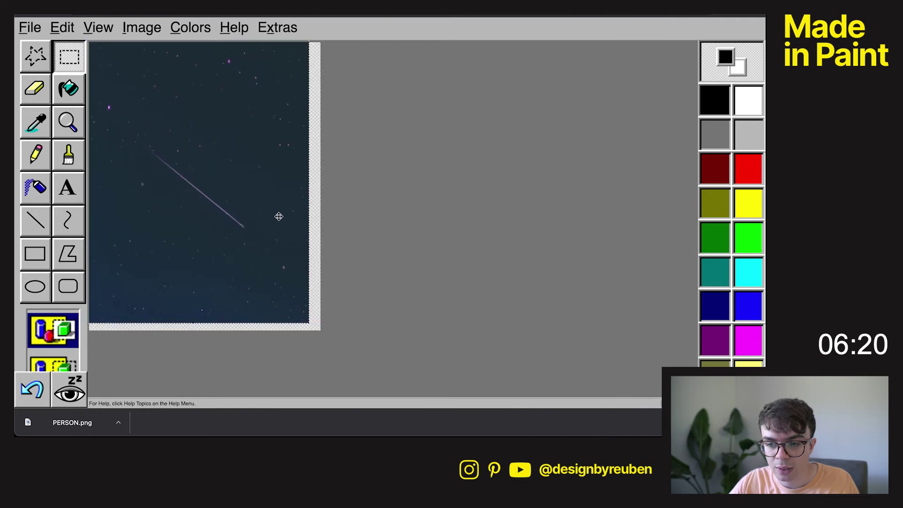
{"action": "left_click_drag", "start_coordinate": [310, 327], "coordinate": [289, 279]}
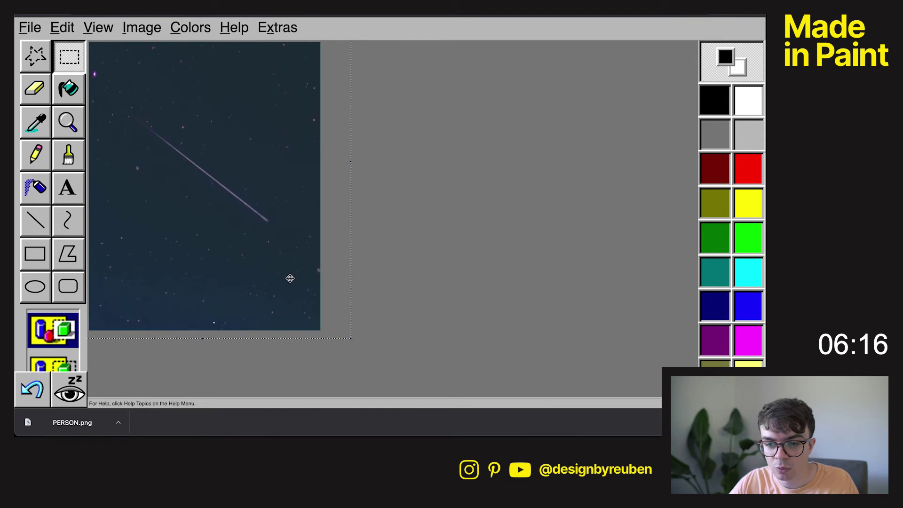
{"action": "left_click_drag", "start_coordinate": [351, 162], "coordinate": [341, 162]}
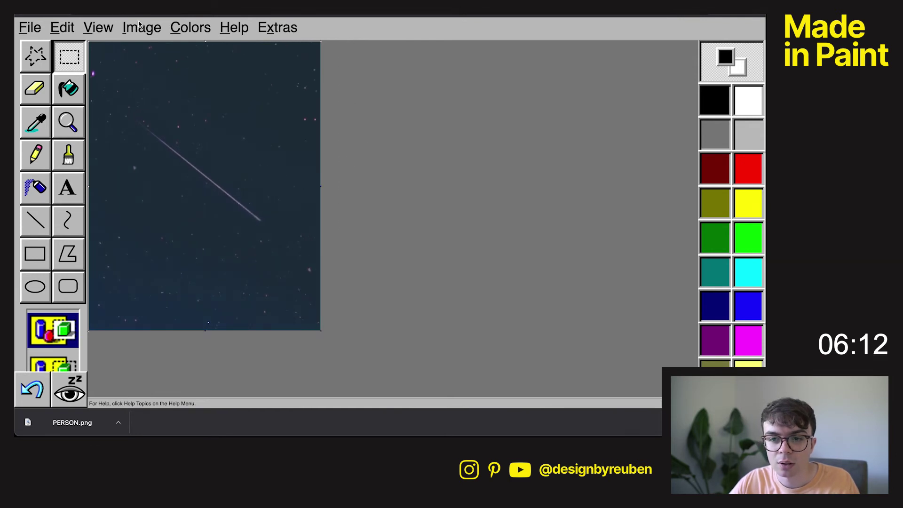
Paste the mountain cut-out from MOUNTAIN.png over the starry sky
{"action": "left_click", "coordinate": [60, 29]}
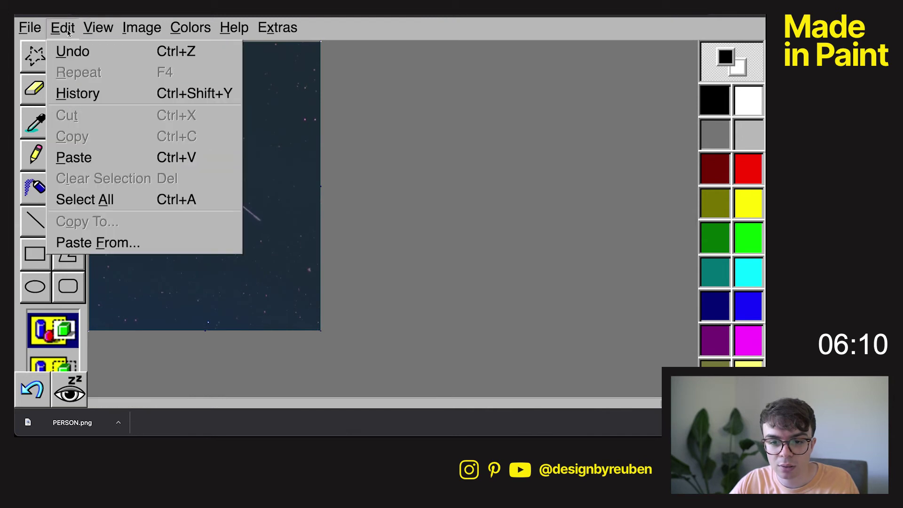
{"action": "left_click", "coordinate": [128, 245]}
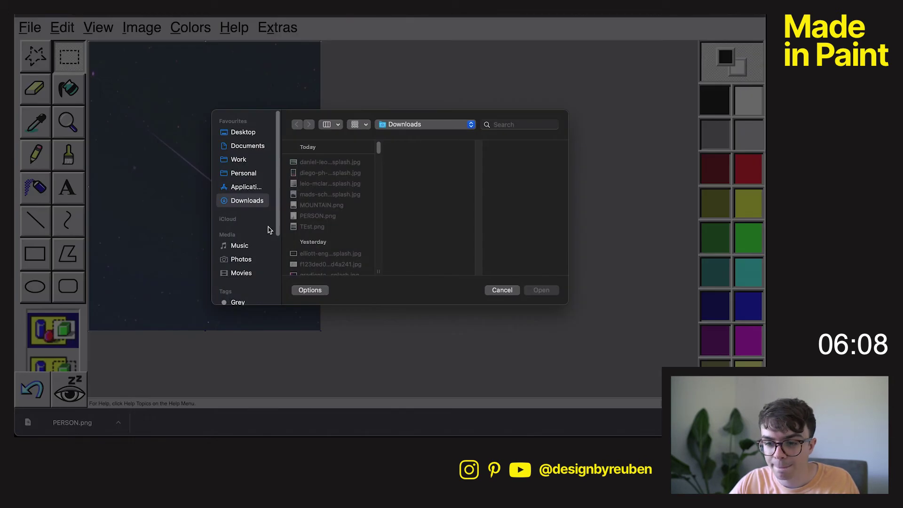
{"action": "left_click", "coordinate": [325, 205]}
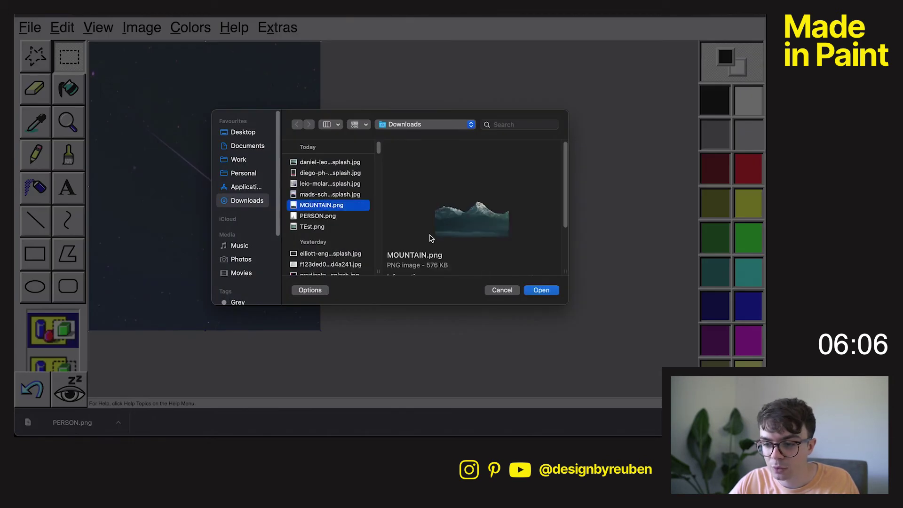
{"action": "left_click", "coordinate": [540, 290]}
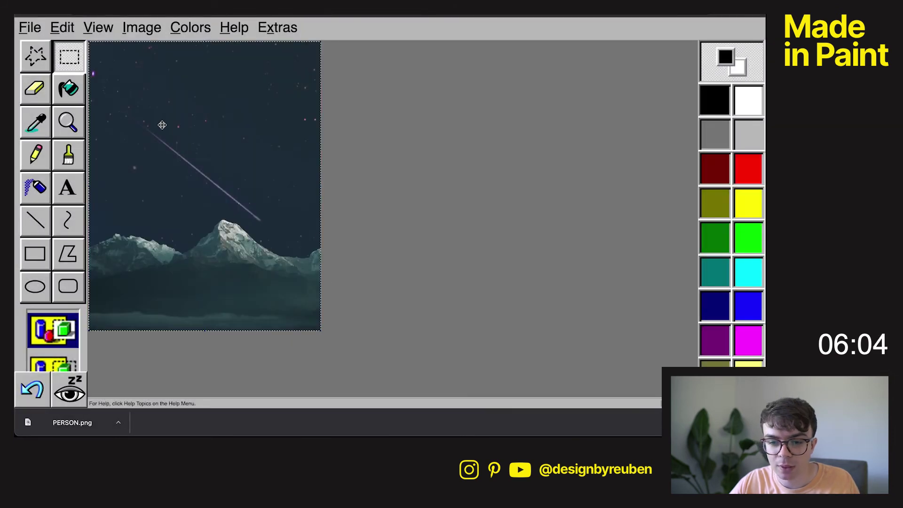
Paste the hiker cut-out from PERSON.png over the mountains and move it slightly down
{"action": "left_click", "coordinate": [73, 29]}
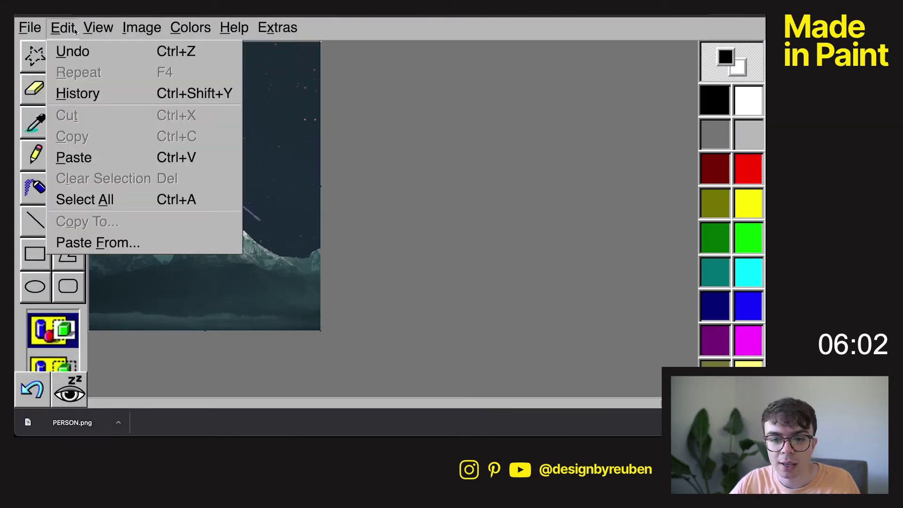
{"action": "left_click", "coordinate": [117, 243]}
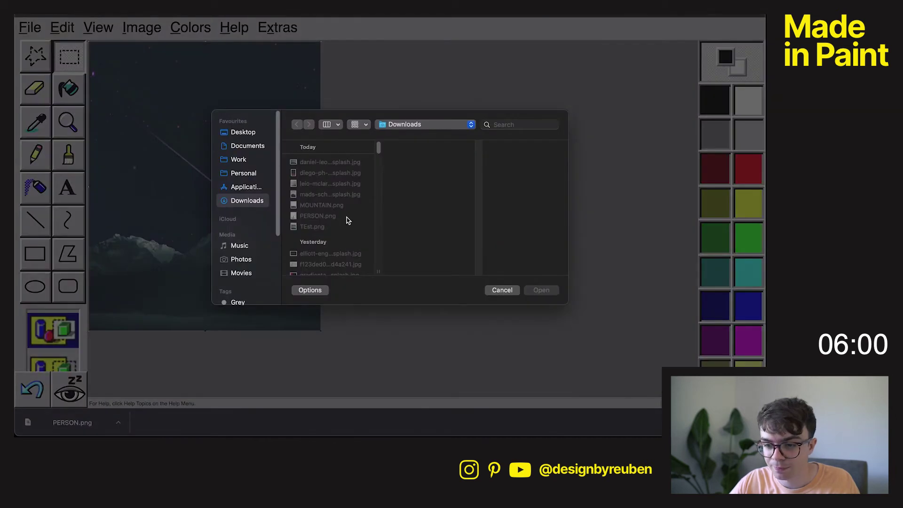
{"action": "left_click", "coordinate": [347, 217]}
{"action": "left_click", "coordinate": [547, 290]}
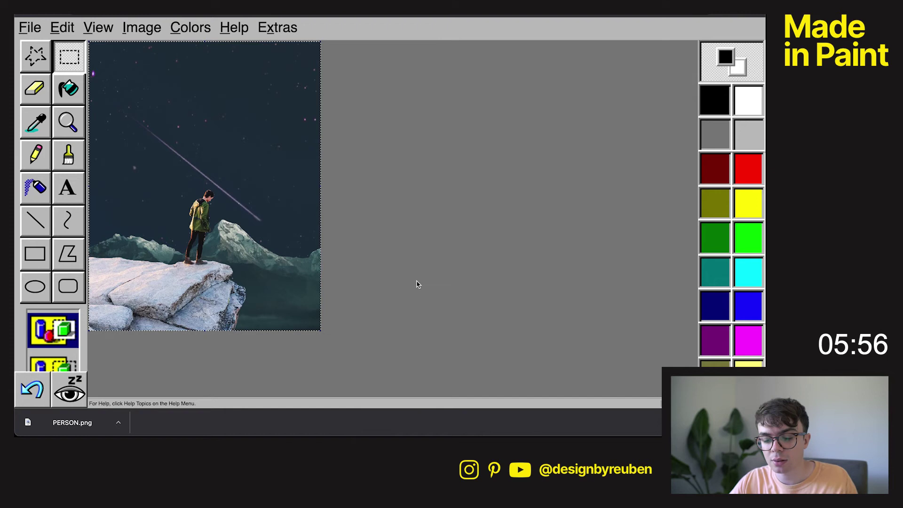
{"action": "left_click_drag", "start_coordinate": [275, 272], "coordinate": [275, 286]}
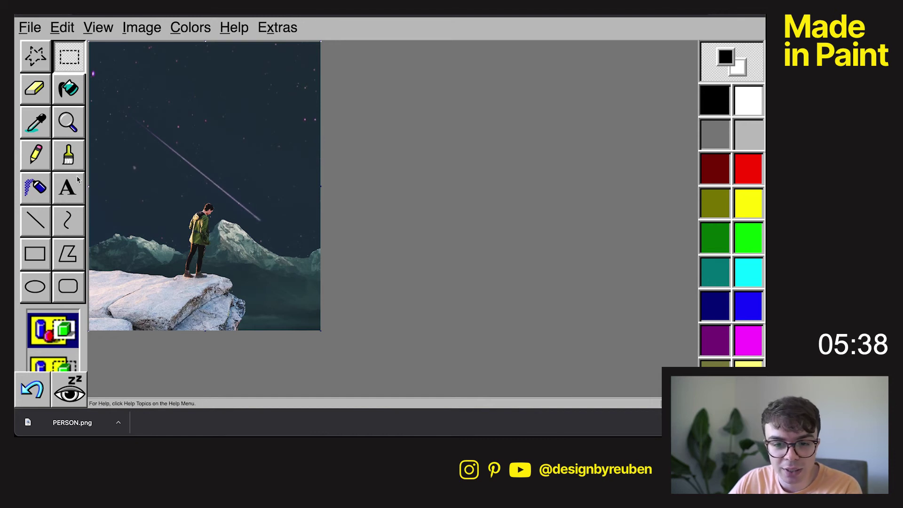
{"action": "left_click", "coordinate": [61, 362]}
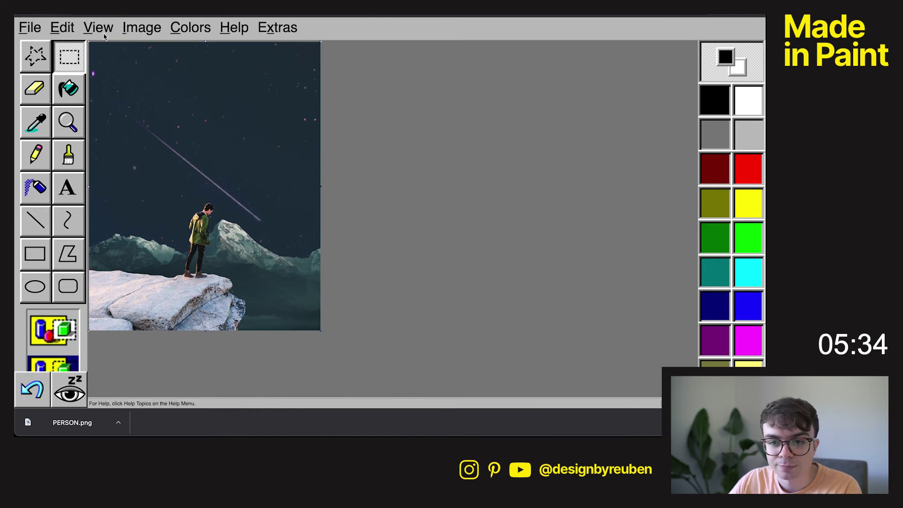
{"action": "left_click", "coordinate": [141, 28]}
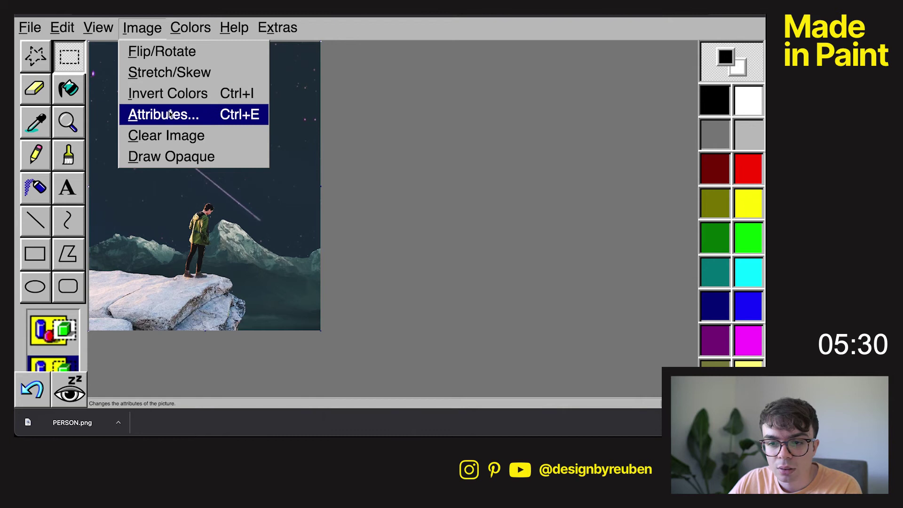
{"action": "mouse_move", "coordinate": [277, 28]}
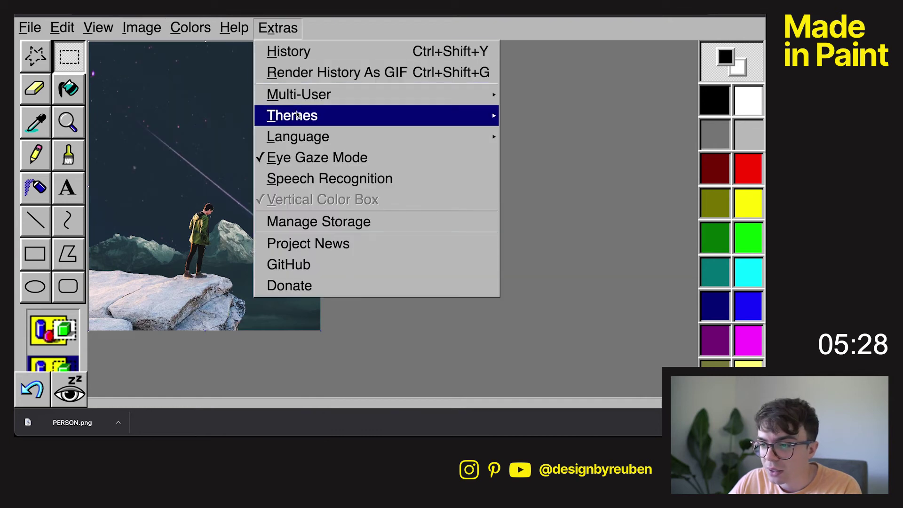
{"action": "mouse_move", "coordinate": [106, 33]}
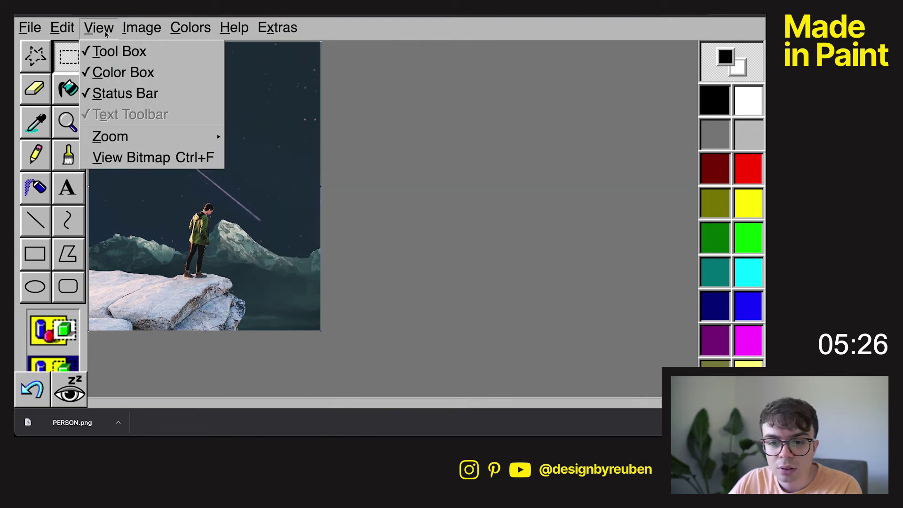
{"action": "mouse_move", "coordinate": [70, 30]}
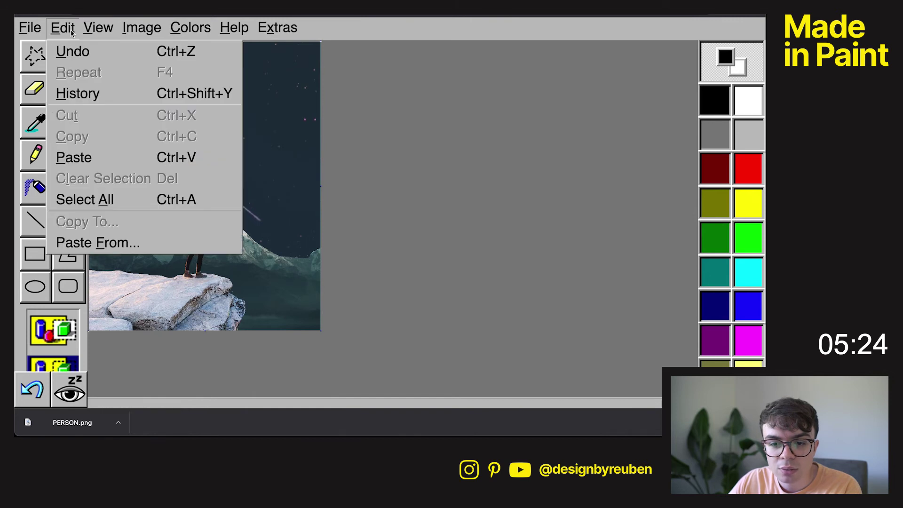
{"action": "left_click", "coordinate": [401, 210]}
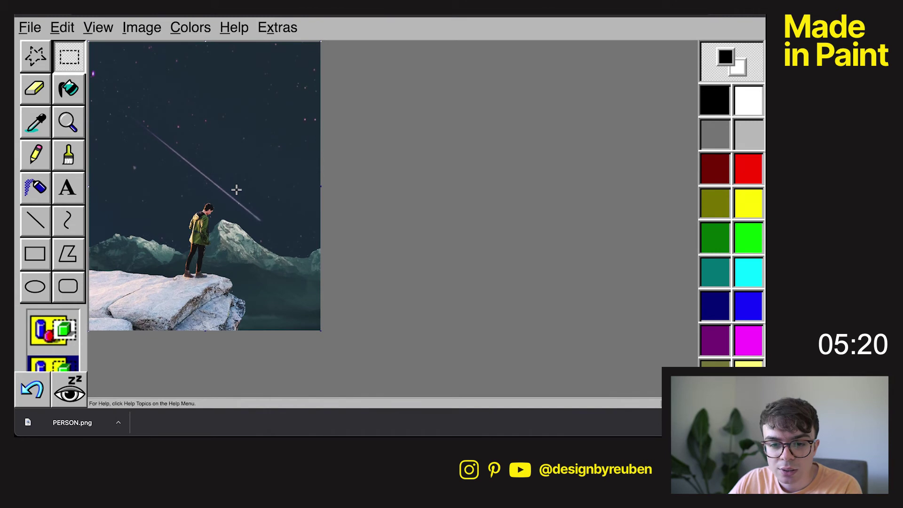
{"action": "left_click", "coordinate": [36, 187]}
{"action": "left_click", "coordinate": [36, 154]}
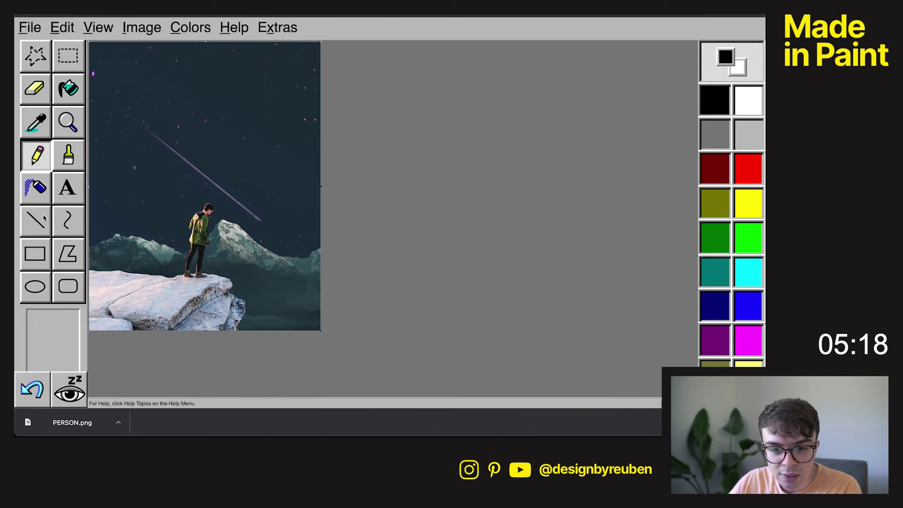
{"action": "left_click", "coordinate": [71, 190]}
Try to select and move the hiker area as a rectangle in both transparent and opaque selection modes, undoing each attempt
{"action": "left_click", "coordinate": [68, 55]}
{"action": "left_click_drag", "start_coordinate": [181, 210], "coordinate": [270, 308]}
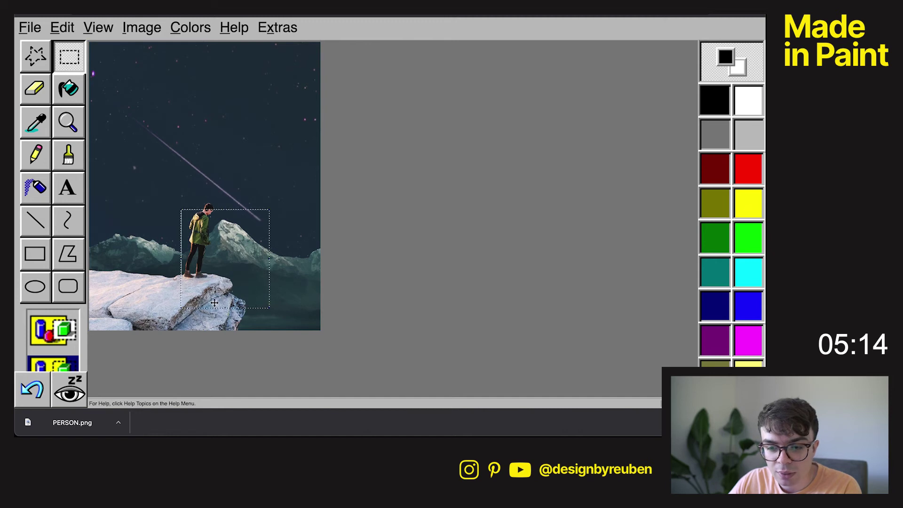
{"action": "left_click_drag", "start_coordinate": [203, 300], "coordinate": [213, 271]}
{"action": "key", "text": "ctrl+z"}
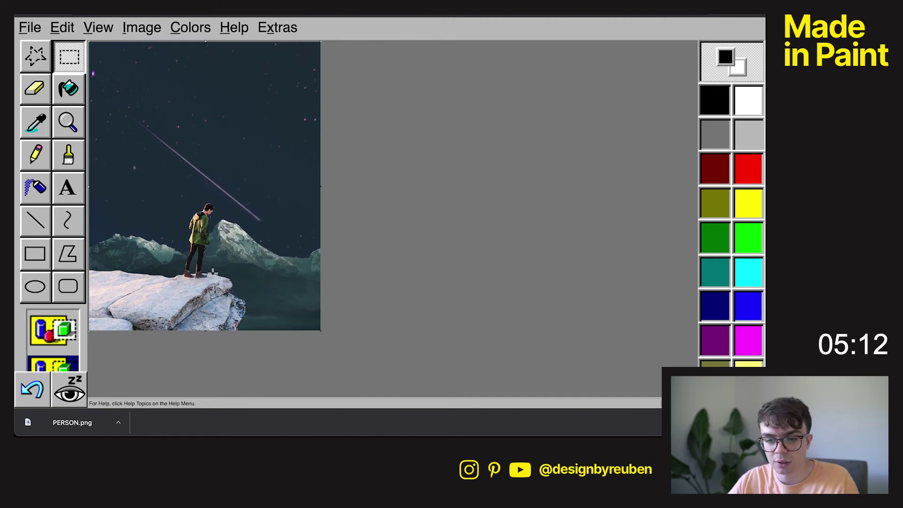
{"action": "left_click", "coordinate": [68, 337]}
{"action": "left_click_drag", "start_coordinate": [168, 209], "coordinate": [241, 289]}
{"action": "key", "text": "ctrl+z"}
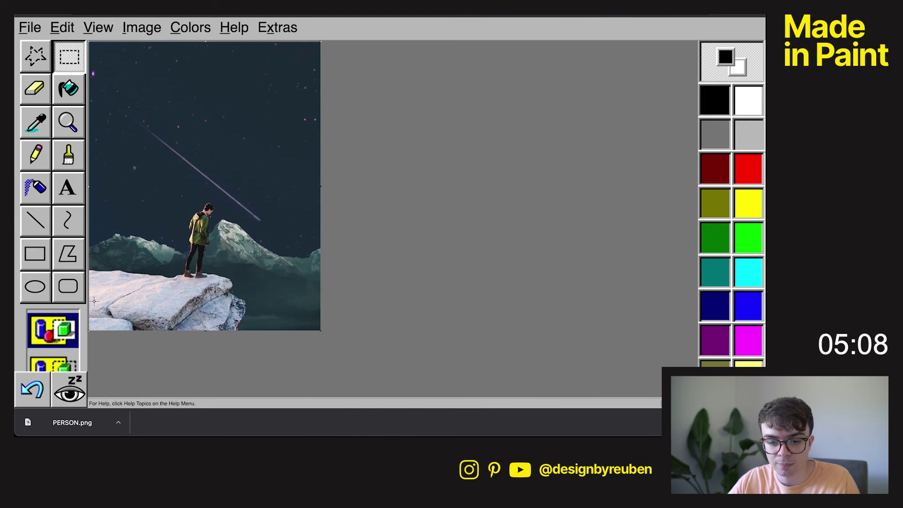
{"action": "left_click", "coordinate": [53, 365]}
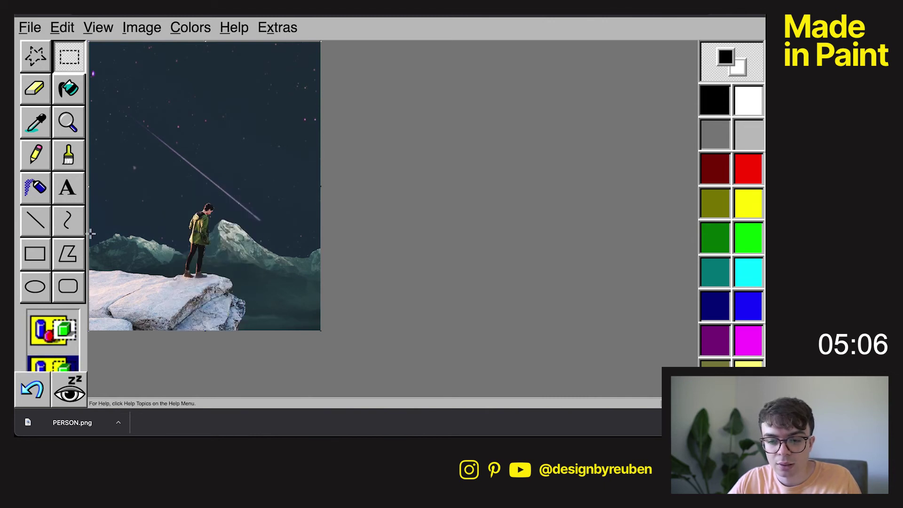
Undo the paste of the hiker cut-out so only the mountains and starry sky are left
{"action": "key", "text": "ctrl+z"}
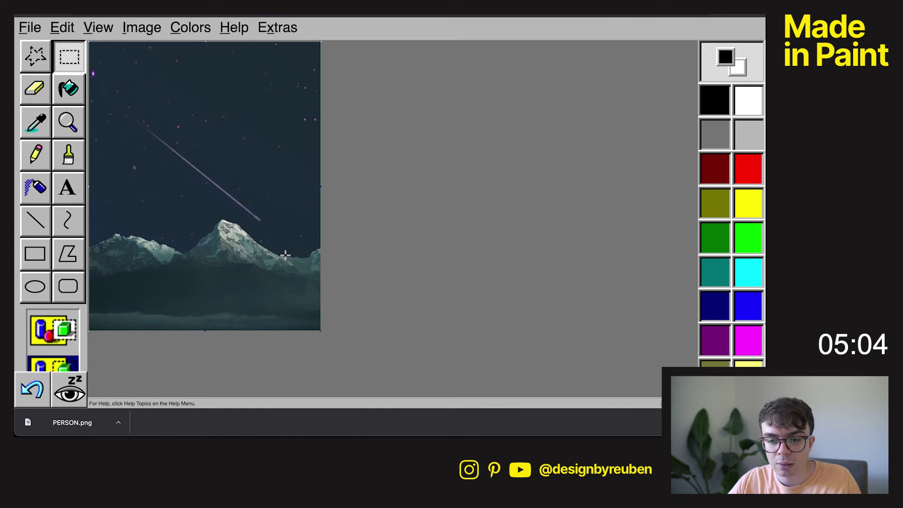
{"action": "left_click", "coordinate": [98, 27]}
{"action": "left_click", "coordinate": [98, 27]}
{"action": "left_click", "coordinate": [35, 282]}
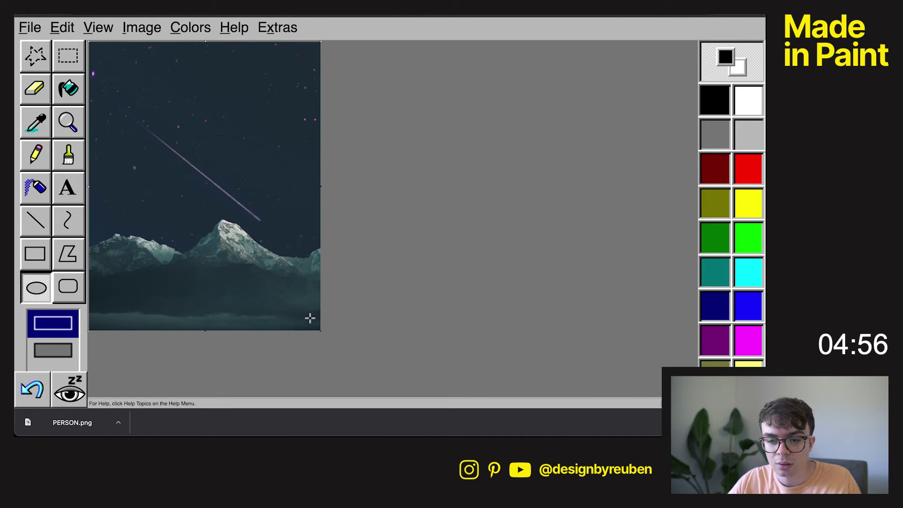
{"action": "left_click", "coordinate": [36, 187]}
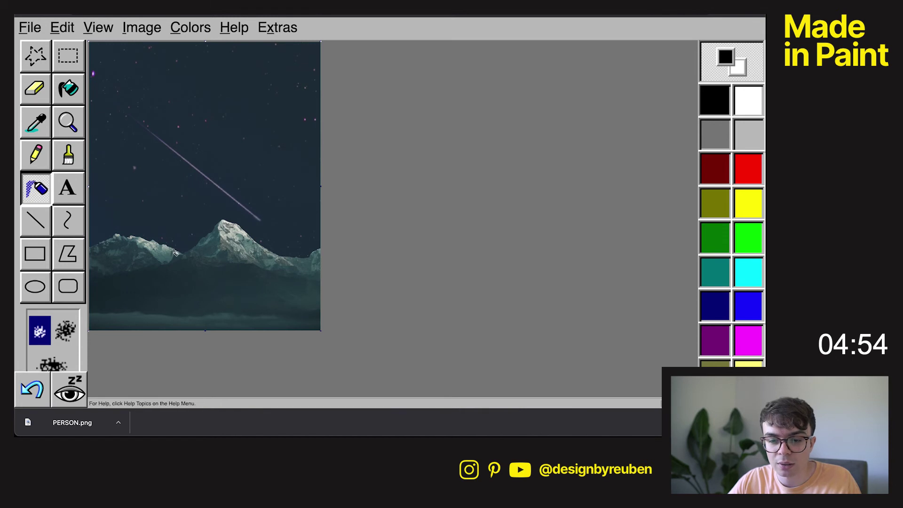
{"action": "left_click", "coordinate": [36, 122]}
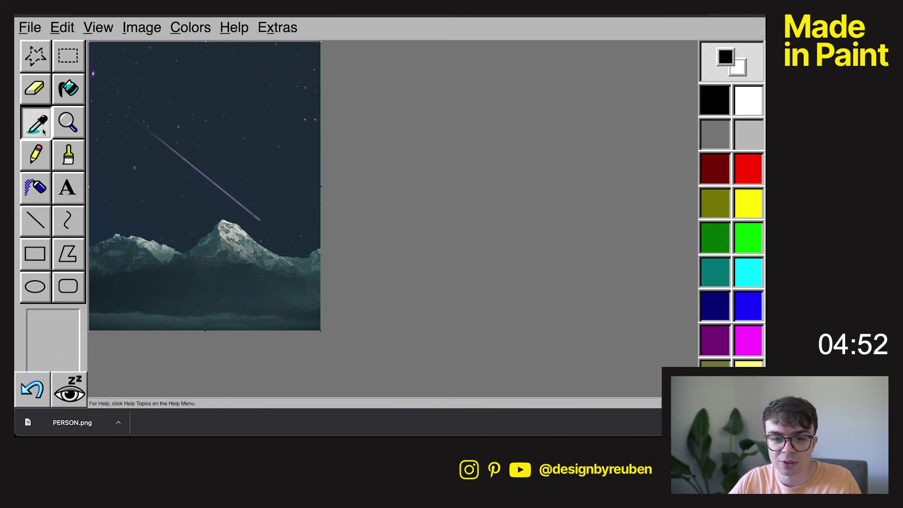
{"action": "left_click", "coordinate": [69, 122]}
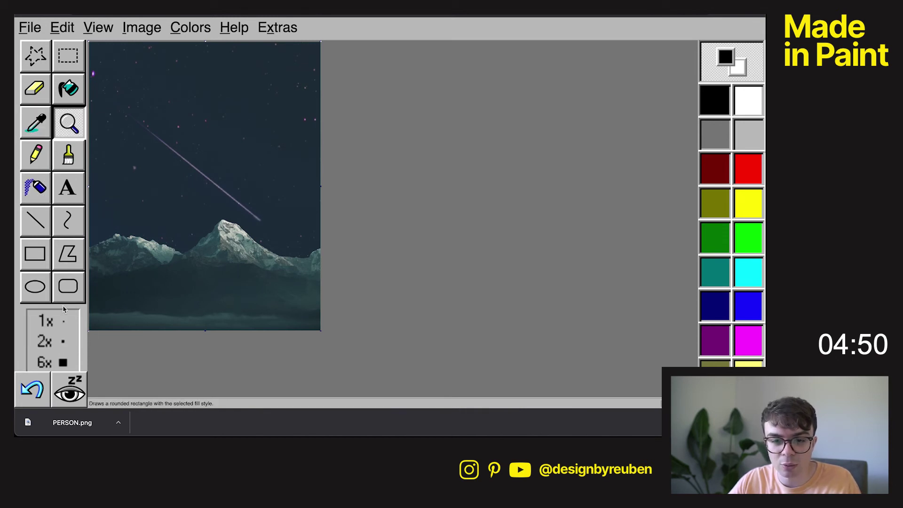
Try drawing a solid black ellipse over the middle of the sky and mountains, undoing each attempt
{"action": "left_click", "coordinate": [36, 287]}
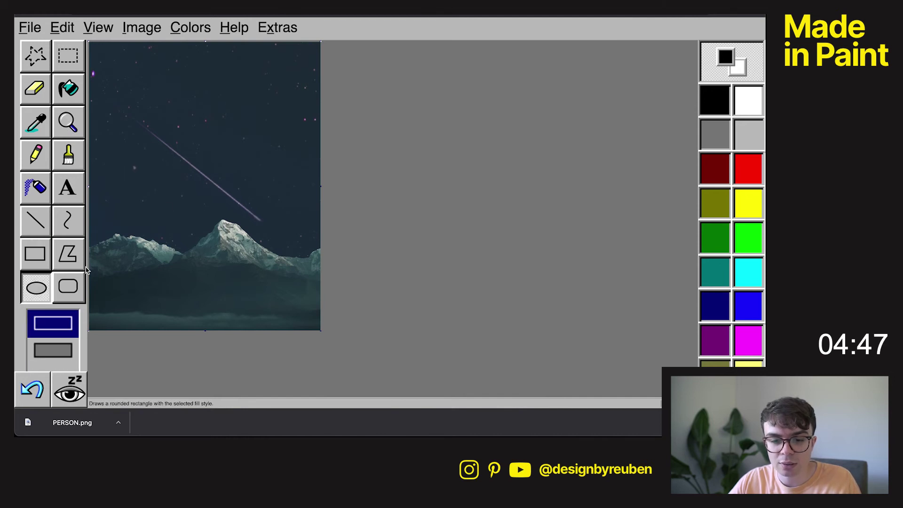
{"action": "left_click", "coordinate": [47, 349]}
{"action": "left_click", "coordinate": [56, 371]}
{"action": "left_click_drag", "start_coordinate": [123, 127], "coordinate": [273, 310]}
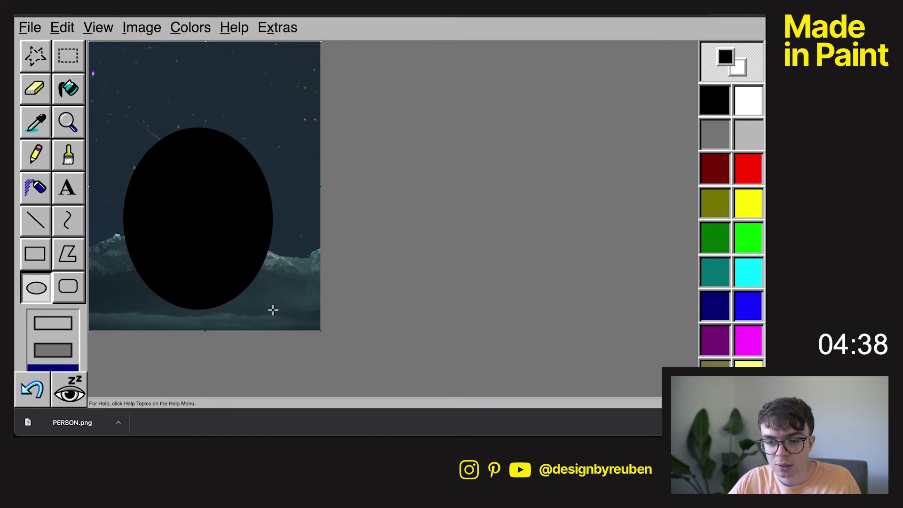
{"action": "key", "text": "ctrl+z"}
{"action": "left_click_drag", "start_coordinate": [123, 163], "coordinate": [286, 331]}
{"action": "key", "text": "ctrl+z"}
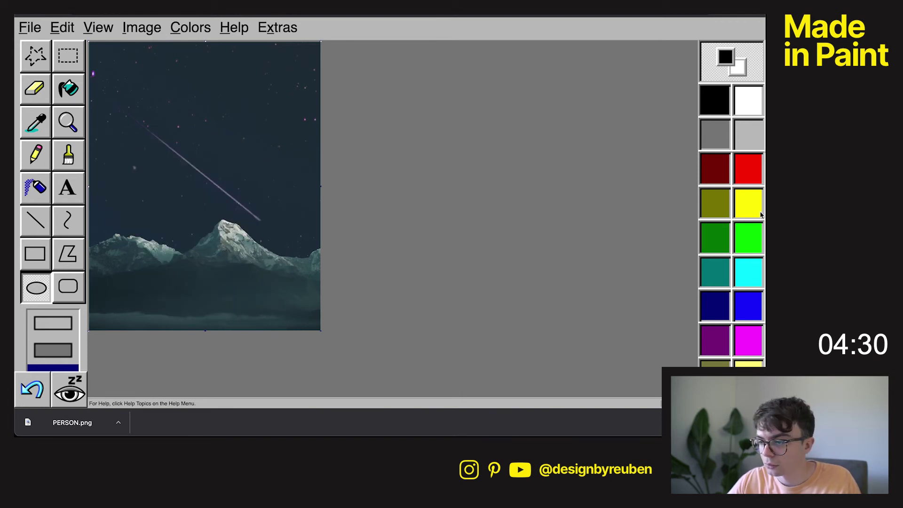
Set the foreground colour to yellow and draw an unfilled upright ellipse around the shooting star, reaching down over the central mountain peak
{"action": "left_click", "coordinate": [761, 215]}
{"action": "left_click_drag", "start_coordinate": [110, 238], "coordinate": [322, 290]}
{"action": "key", "text": "ctrl+z"}
{"action": "left_click", "coordinate": [53, 323]}
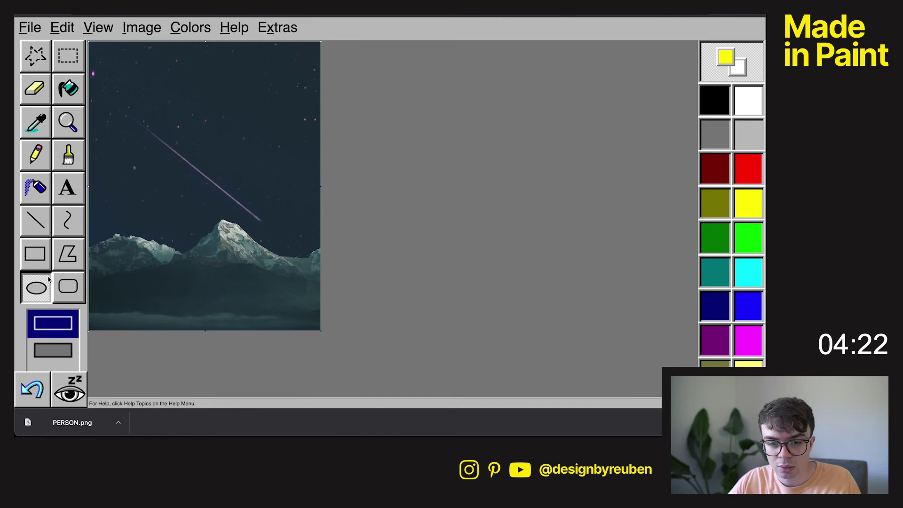
{"action": "left_click_drag", "start_coordinate": [112, 92], "coordinate": [249, 314]}
{"action": "key", "text": "ctrl+z"}
{"action": "left_click_drag", "start_coordinate": [150, 74], "coordinate": [256, 258]}
{"action": "key", "text": "ctrl+z"}
{"action": "key", "text": "ctrl+z"}
{"action": "left_click_drag", "start_coordinate": [149, 92], "coordinate": [265, 284]}
{"action": "key", "text": "ctrl+z"}
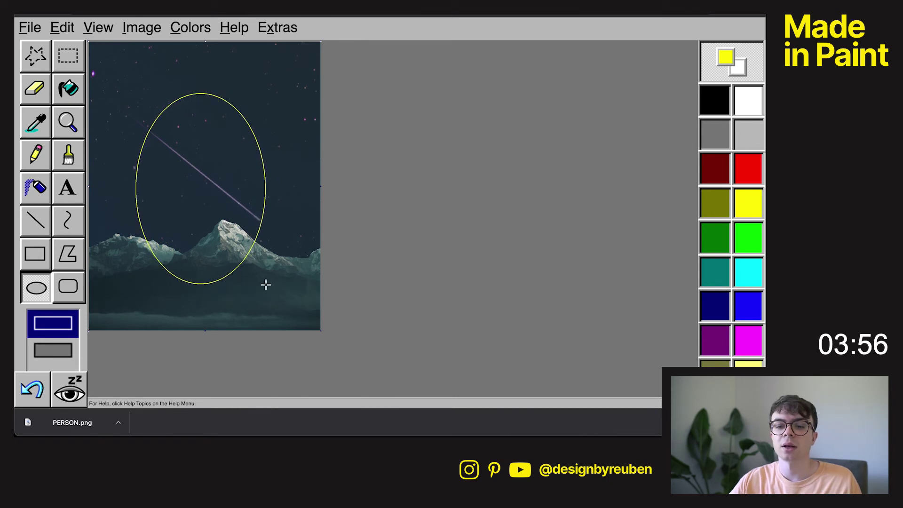
Paste the hiker cut-out from PERSON.png over the yellow ellipse and mountains, then deselect it
{"action": "left_click", "coordinate": [24, 34]}
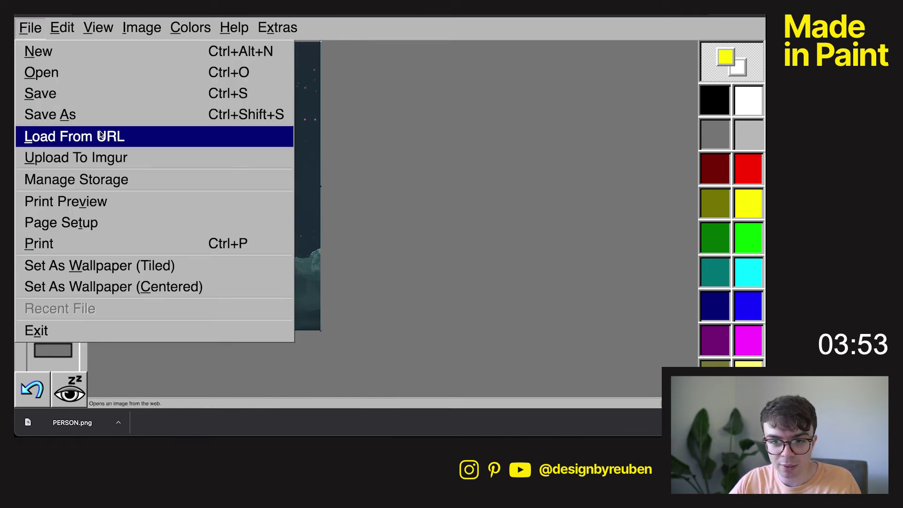
{"action": "left_click", "coordinate": [108, 249]}
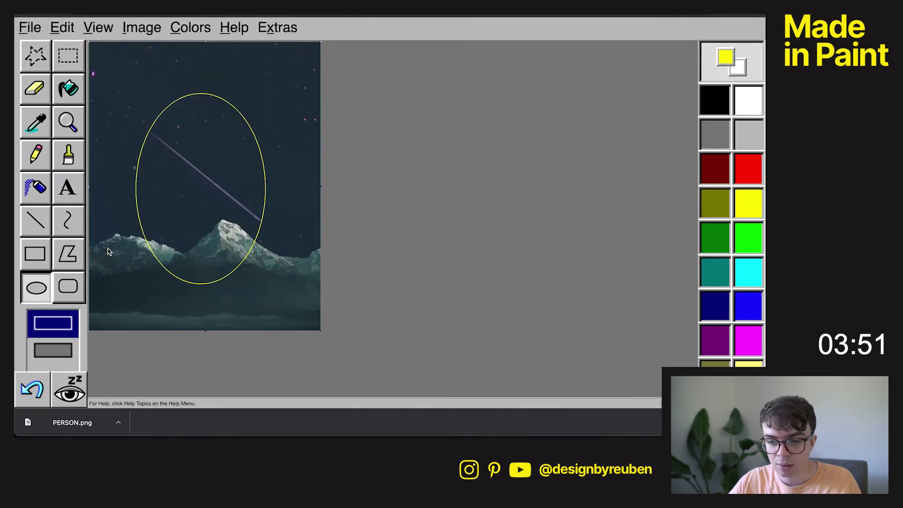
{"action": "left_click", "coordinate": [324, 216]}
{"action": "left_click", "coordinate": [543, 293]}
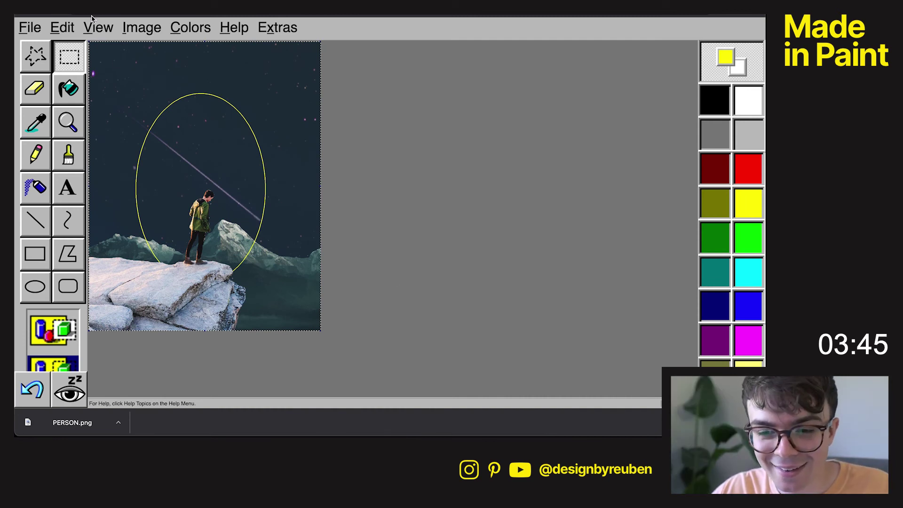
{"action": "left_click", "coordinate": [36, 56]}
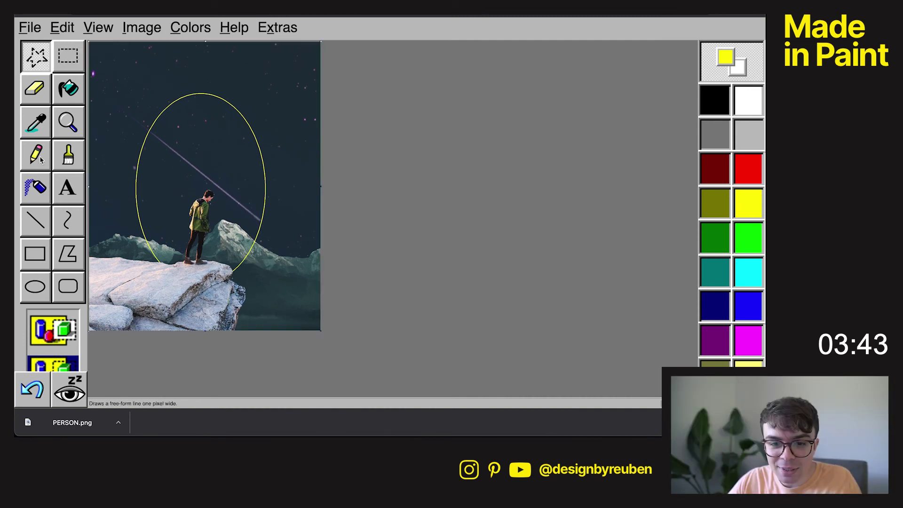
Create a wide text box across the ellipse above the hiker's head, using italic Georgia with the size entered as 100
{"action": "left_click", "coordinate": [68, 189]}
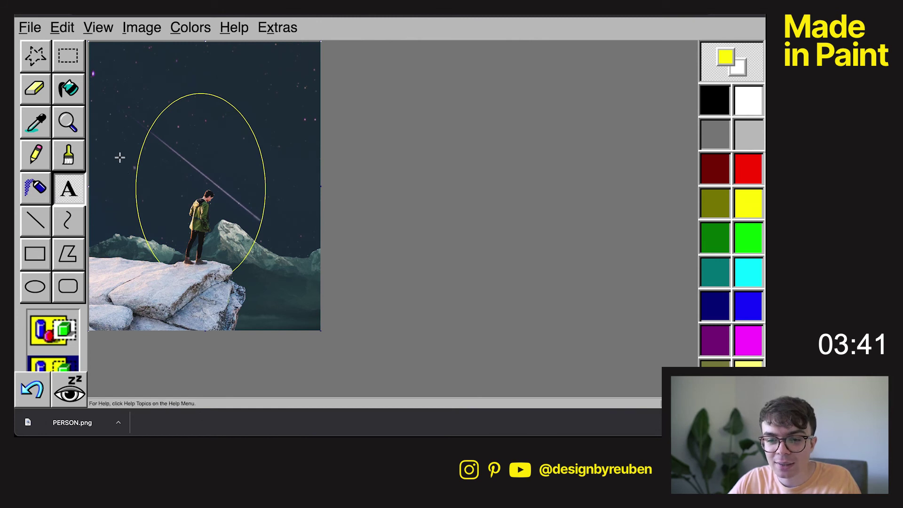
{"action": "left_click_drag", "start_coordinate": [332, 214], "coordinate": [309, 183]}
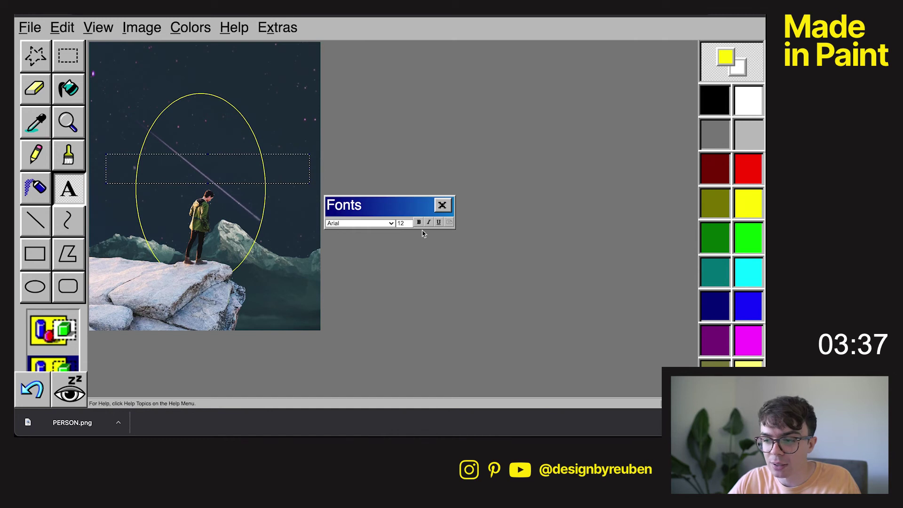
{"action": "left_click", "coordinate": [390, 223]}
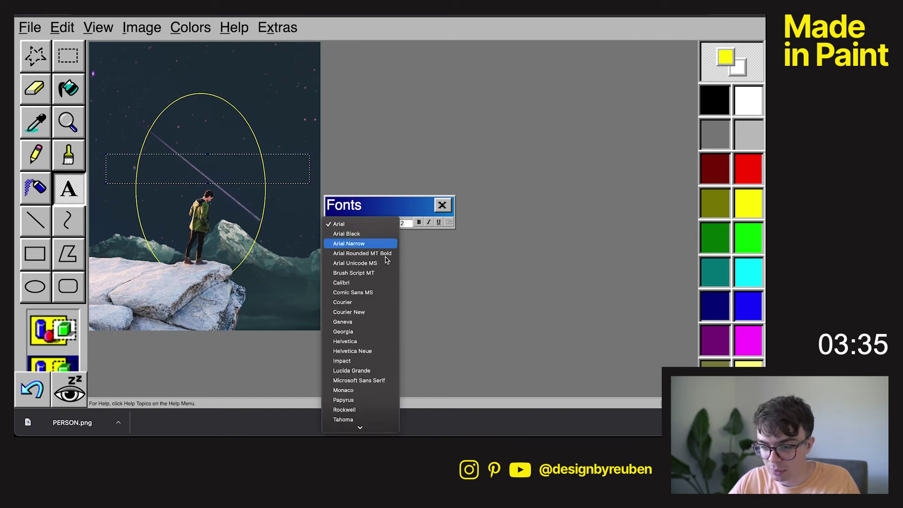
{"action": "key", "text": "Return"}
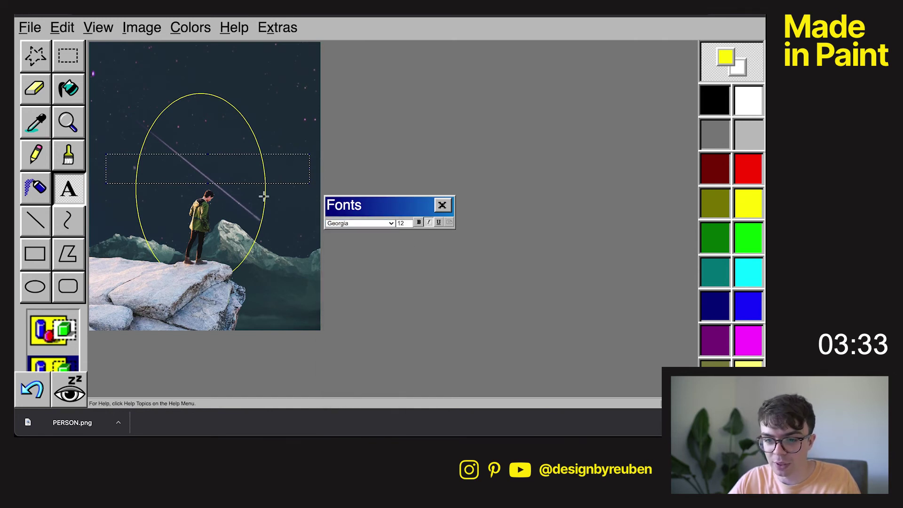
{"action": "double_click", "coordinate": [403, 223]}
{"action": "type", "text": "100"}
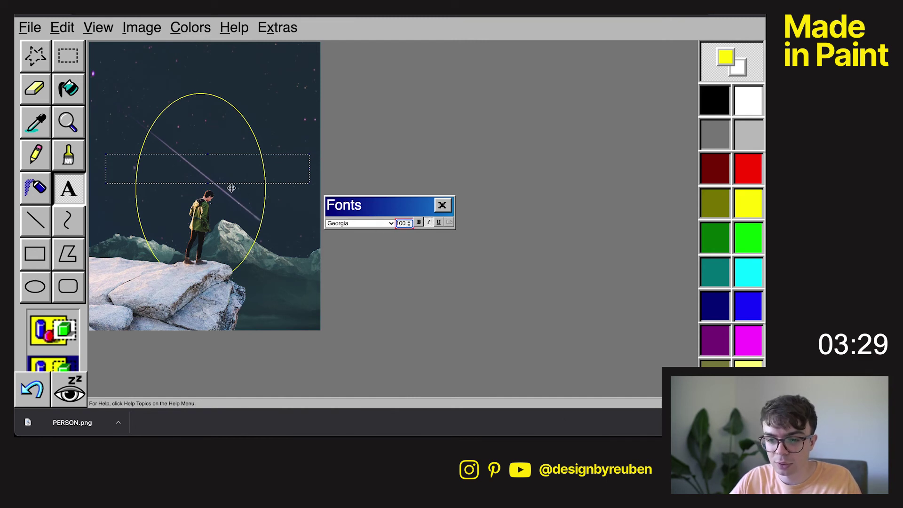
{"action": "type", "text": "f"}
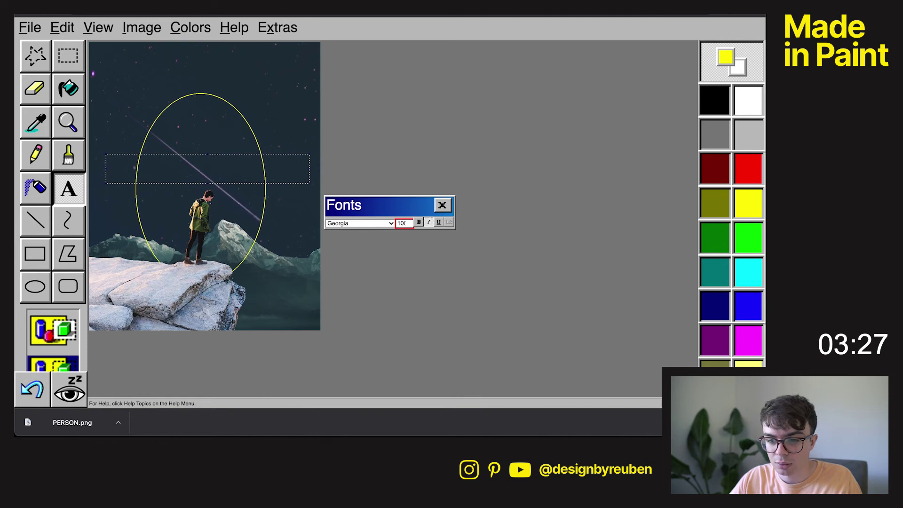
Write "Mountain Moving Faith" in the text box and change its font to Helvetica
{"action": "type", "text": "Mountain Movi"}
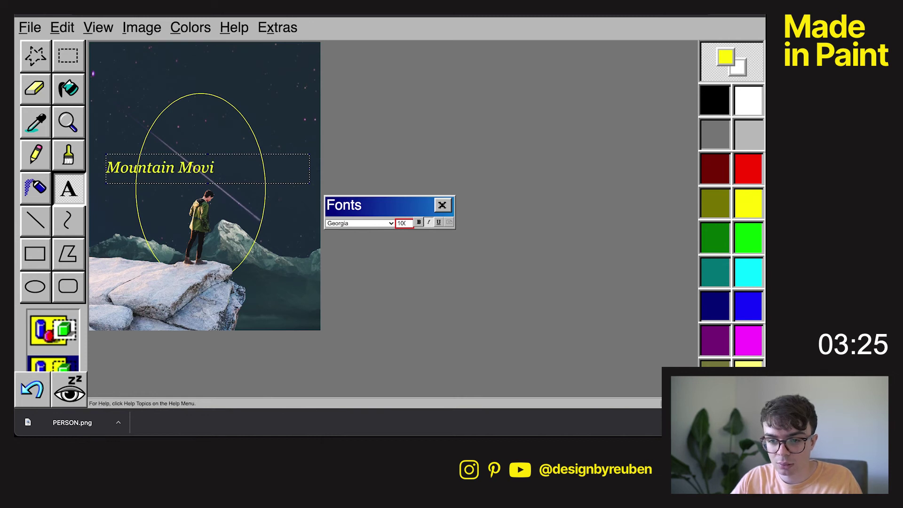
{"action": "type", "text": "ng Faith"}
{"action": "double_click", "coordinate": [155, 166]}
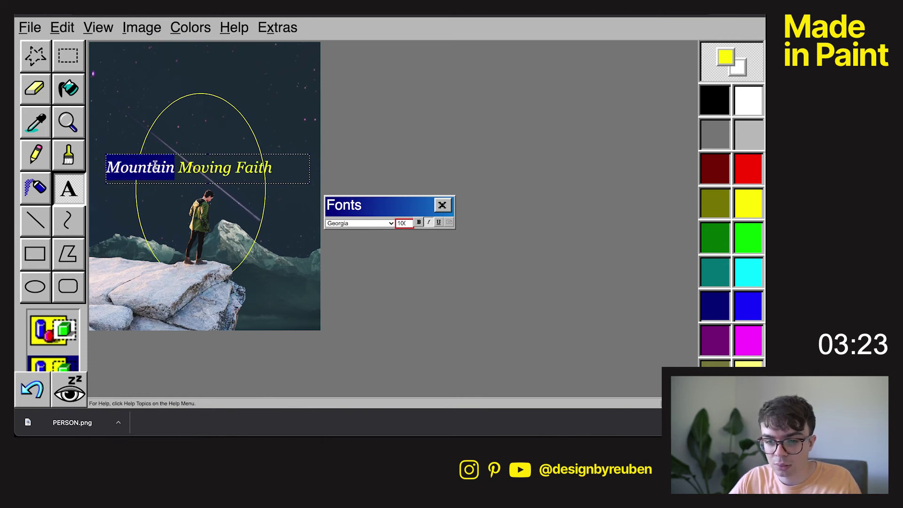
{"action": "left_click_drag", "start_coordinate": [156, 166], "coordinate": [415, 240]}
{"action": "left_click", "coordinate": [391, 224]}
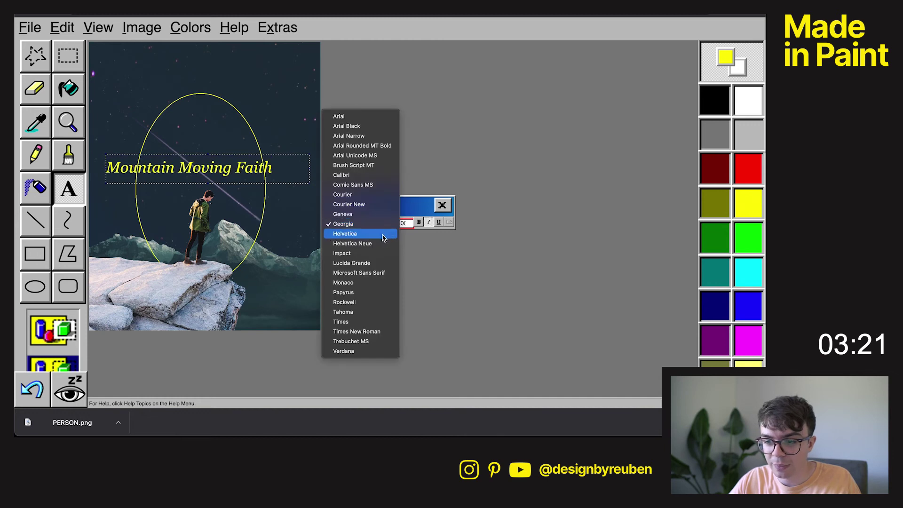
{"action": "left_click", "coordinate": [384, 234]}
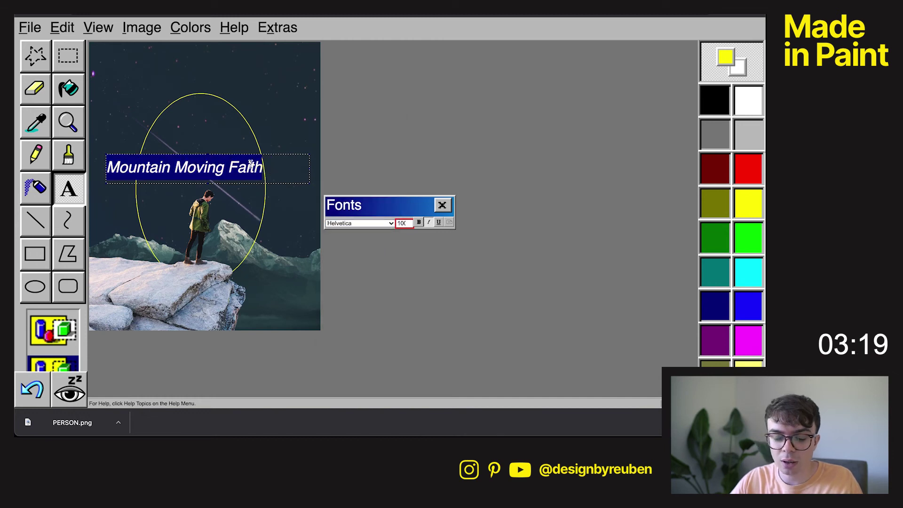
Make the title bold instead of italic and rewrite it in capitals on one line as "MOUNTAIN MOVING FAITH"
{"action": "left_click", "coordinate": [419, 222]}
{"action": "left_click", "coordinate": [429, 222]}
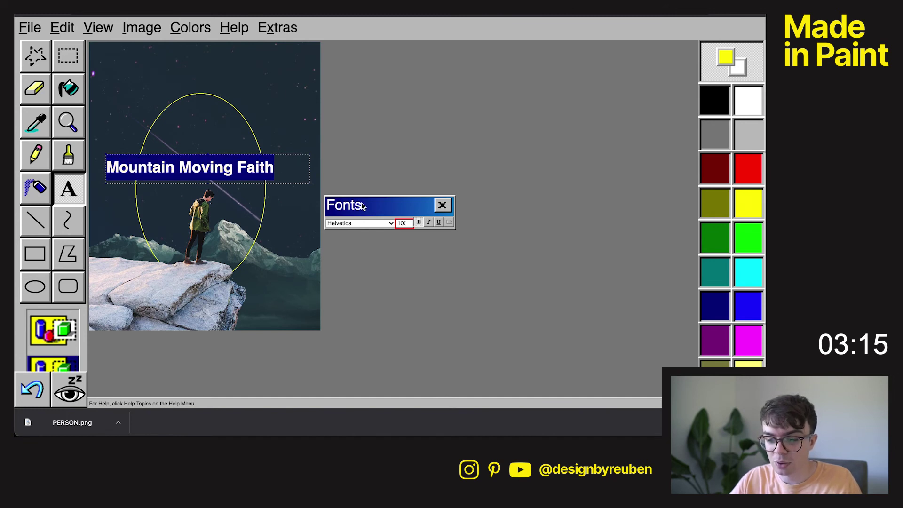
{"action": "type", "text": "MOUNTAIN"}
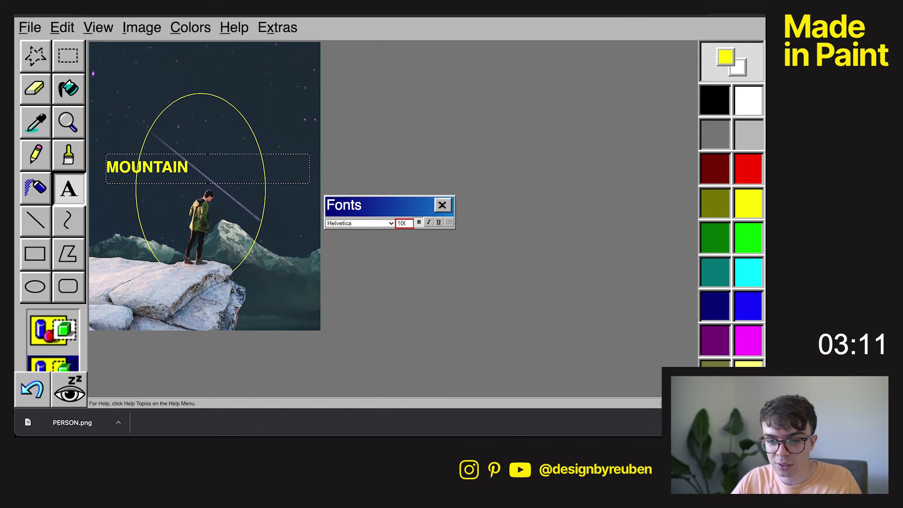
{"action": "key", "text": "shift+Left"}
{"action": "key", "text": "shift+Left"}
{"action": "key", "text": "shift+Left"}
{"action": "key", "text": "shift+Left"}
{"action": "key", "text": "shift+Left"}
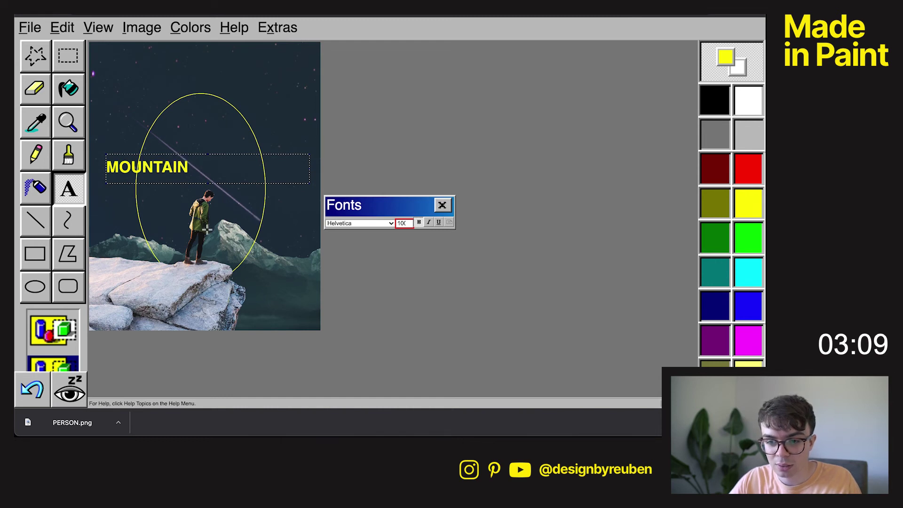
{"action": "key", "text": "End"}
{"action": "key", "text": "Return"}
{"action": "type", "text": "M"}
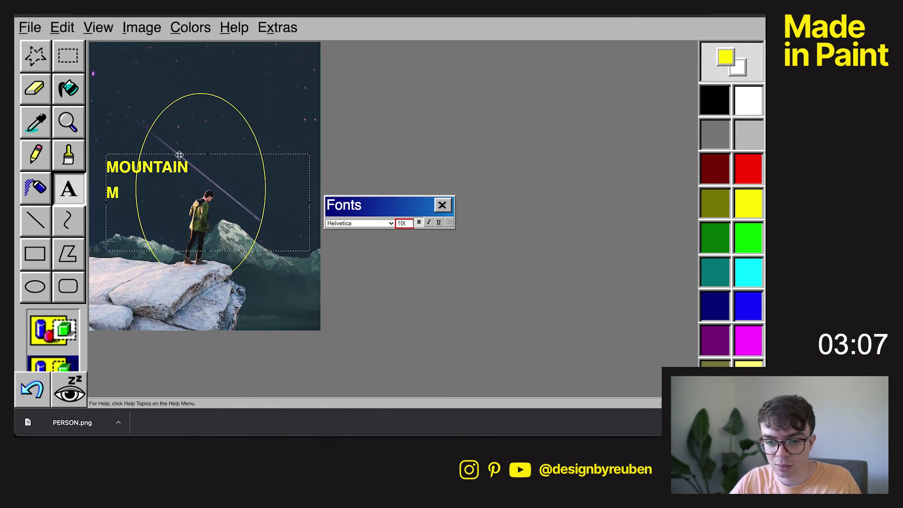
{"action": "key", "text": "BackSpace"}
{"action": "type", "text": "M"}
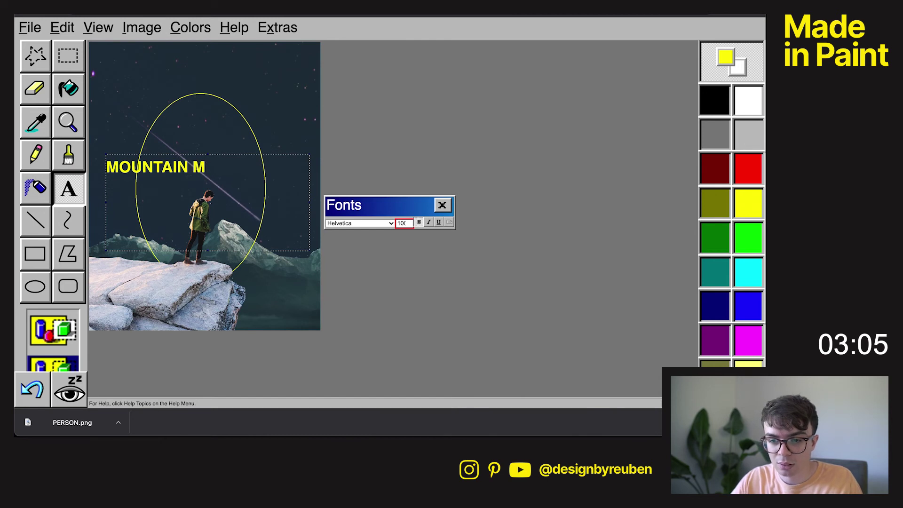
{"action": "type", "text": "OVING FAITH"}
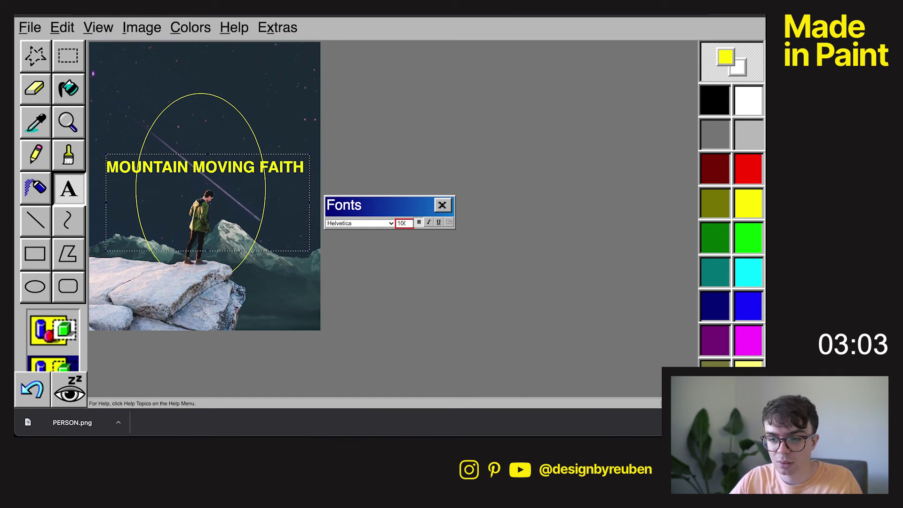
Fit the text box tightly around the one-line title, move it down to just above the hiker's head and commit it to the canvas
{"action": "left_click_drag", "start_coordinate": [299, 168], "coordinate": [103, 167]}
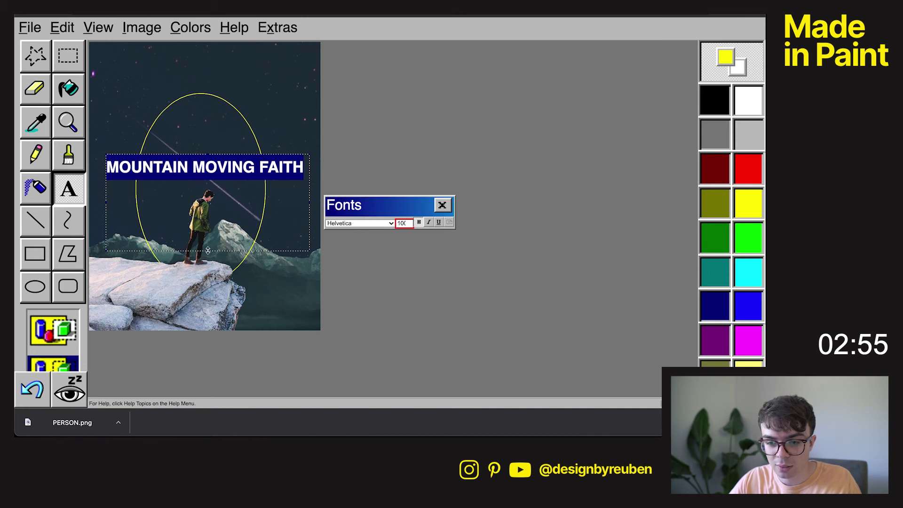
{"action": "left_click", "coordinate": [218, 169]}
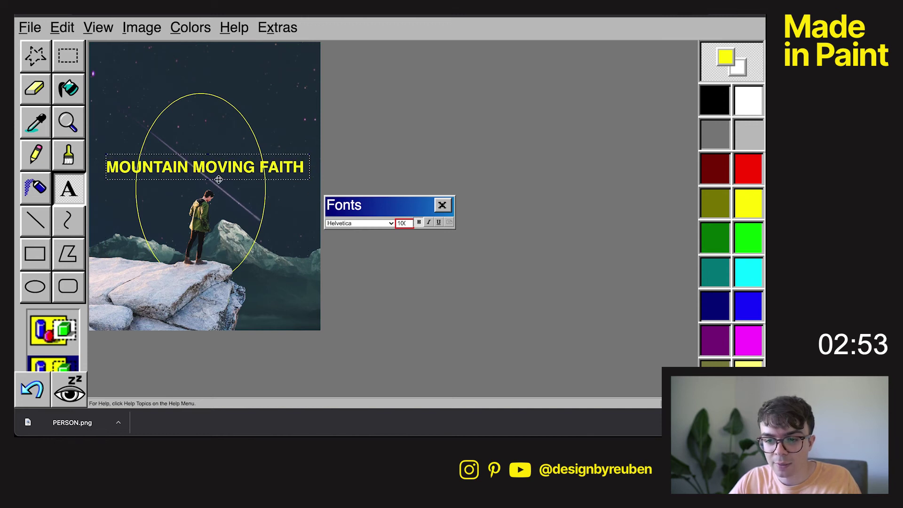
{"action": "left_click_drag", "start_coordinate": [312, 166], "coordinate": [266, 198]}
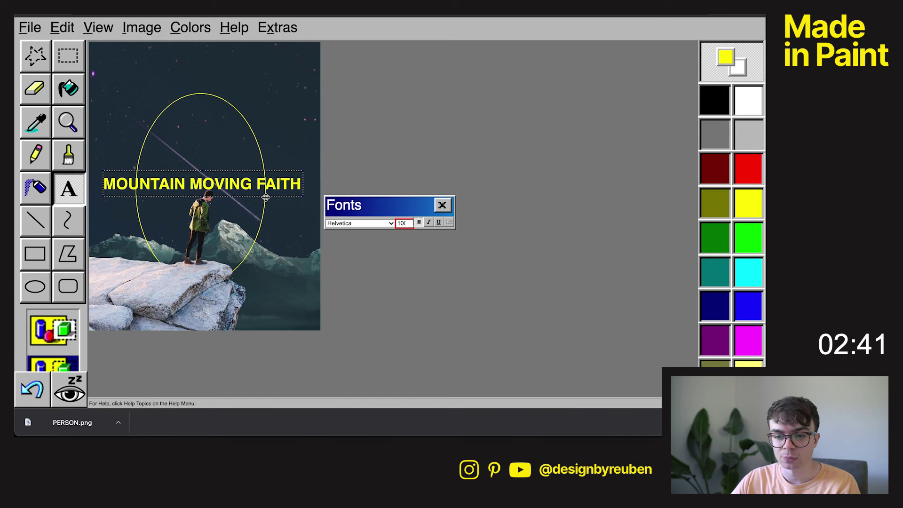
{"action": "left_click", "coordinate": [443, 205]}
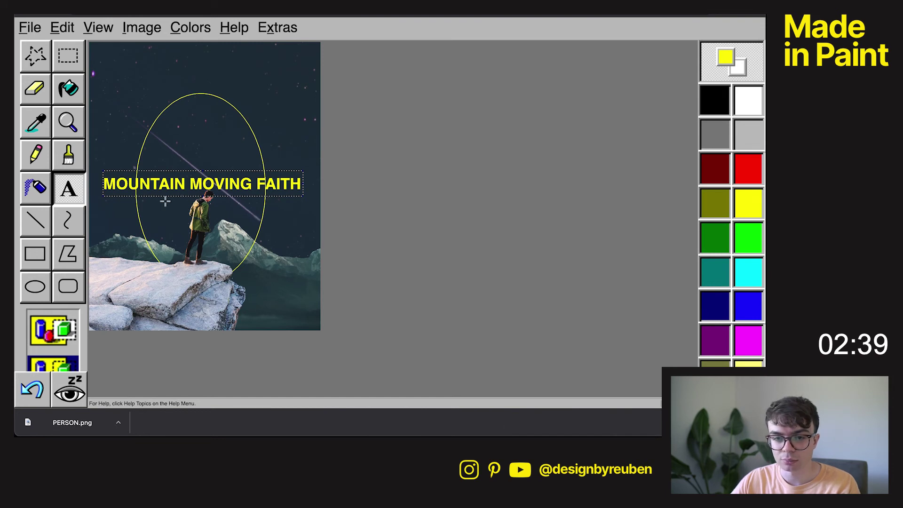
{"action": "left_click", "coordinate": [36, 55]}
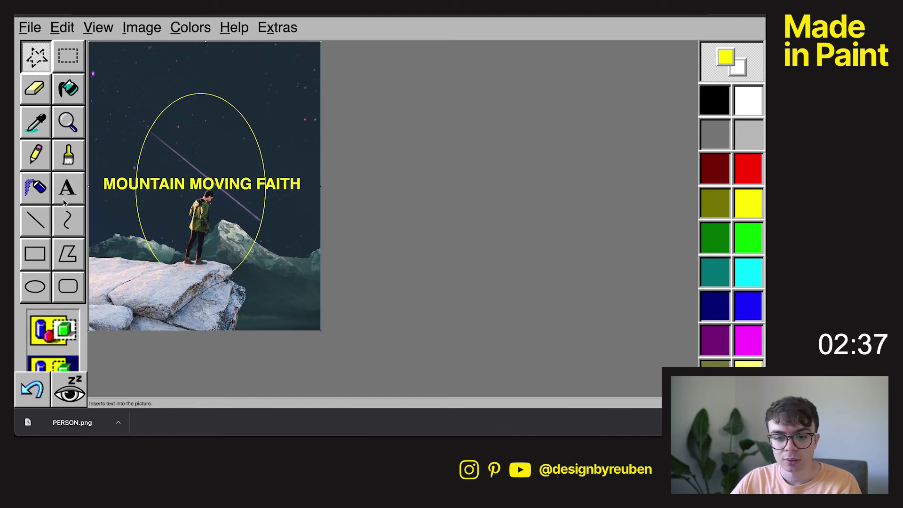
Try a polygon stroke inside the ellipse, then undo it along with the one-line title
{"action": "left_click", "coordinate": [69, 254]}
{"action": "left_click_drag", "start_coordinate": [187, 143], "coordinate": [214, 161]}
{"action": "key", "text": "ctrl+z"}
{"action": "key", "text": "ctrl+z"}
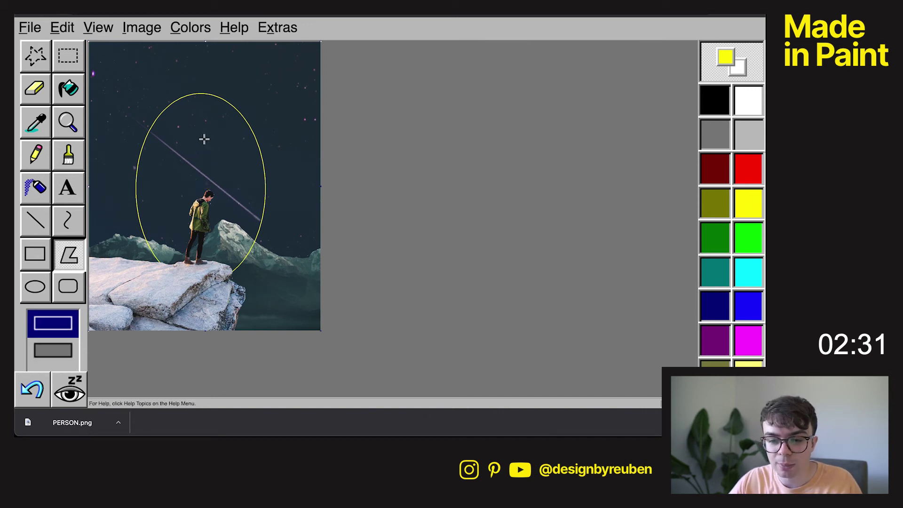
{"action": "key", "text": "ctrl+z"}
{"action": "key", "text": "ctrl+y"}
{"action": "key", "text": "ctrl+y"}
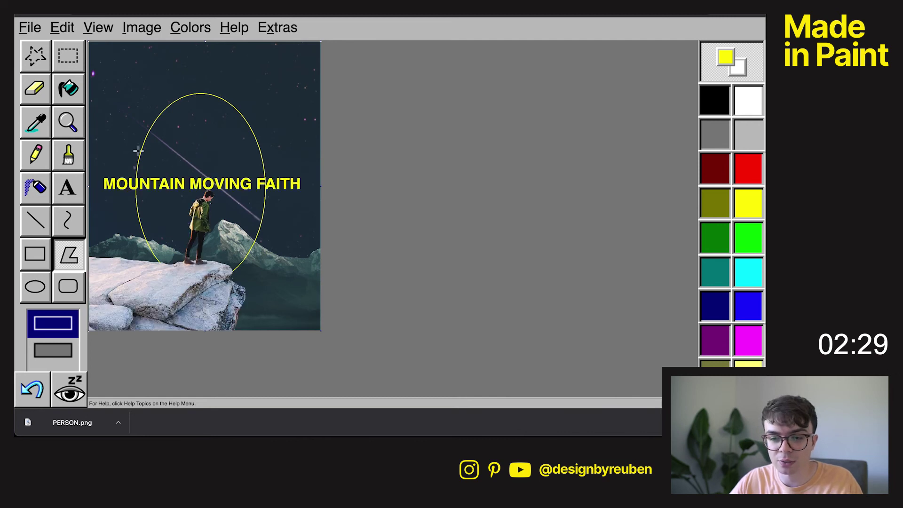
{"action": "left_click", "coordinate": [48, 70]}
{"action": "key", "text": "ctrl+z"}
Write "MOUNTAIN" in a new text box fitted to the word and centre it in the ellipse above the hiker
{"action": "left_click", "coordinate": [69, 188]}
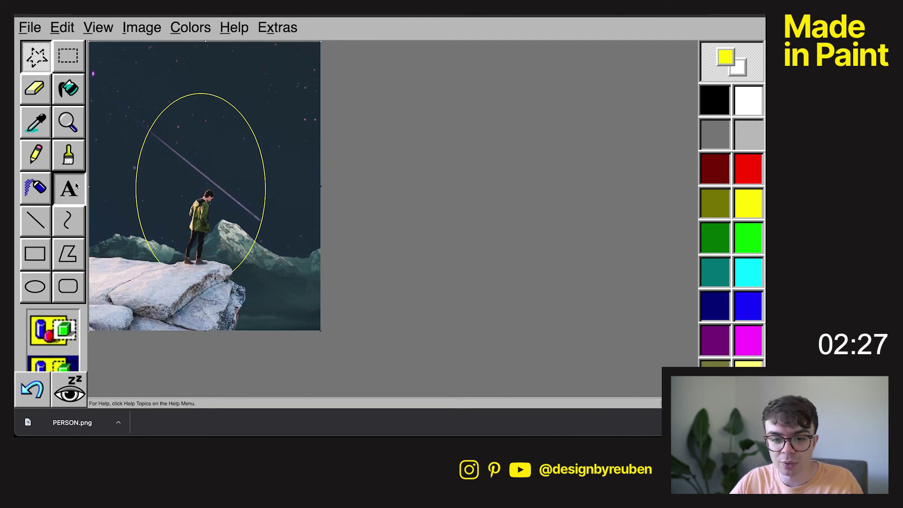
{"action": "left_click_drag", "start_coordinate": [116, 138], "coordinate": [296, 171]}
{"action": "type", "text": "MOU"}
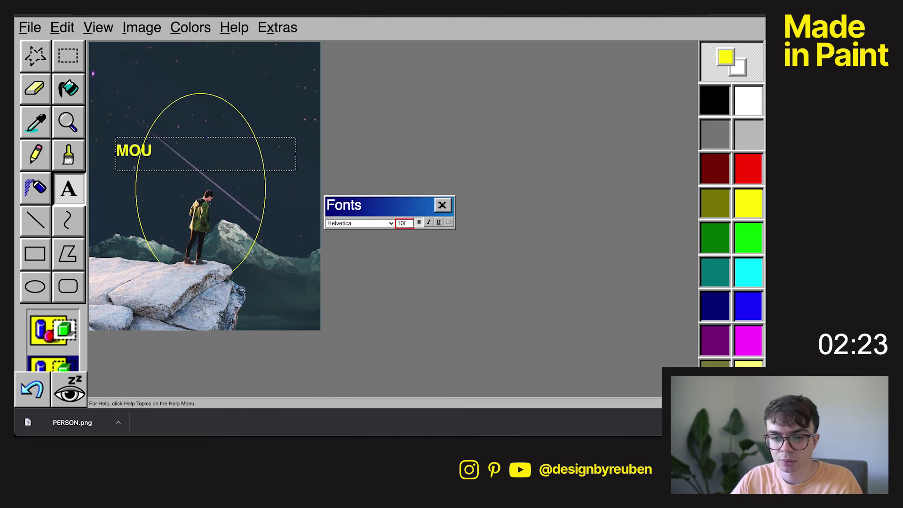
{"action": "type", "text": "NTAIN"}
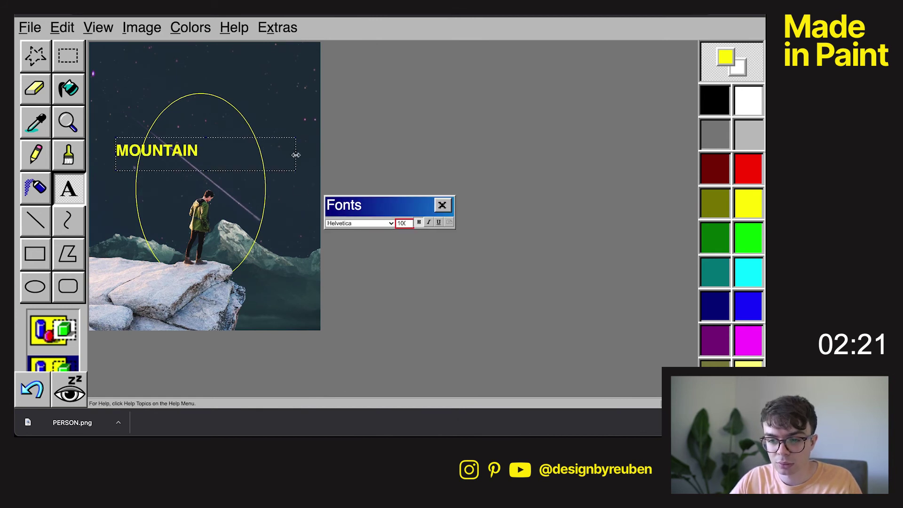
{"action": "left_click_drag", "start_coordinate": [201, 151], "coordinate": [200, 151]}
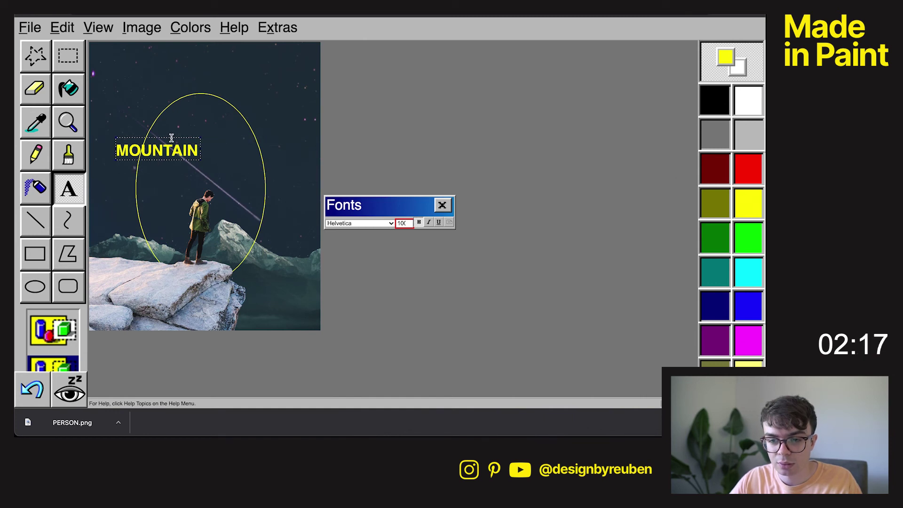
{"action": "left_click_drag", "start_coordinate": [171, 138], "coordinate": [215, 138]}
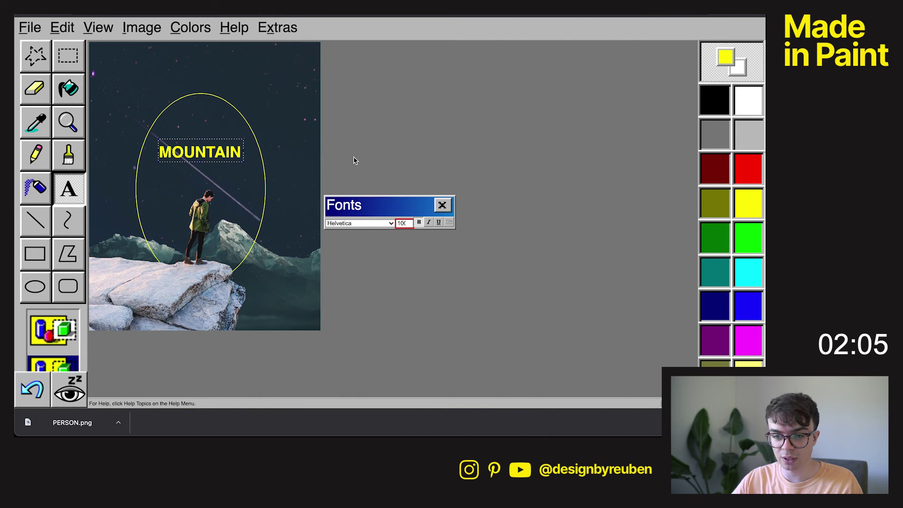
Add "MOVING" in its own fitted text box, centred directly beneath "MOUNTAIN"
{"action": "left_click_drag", "start_coordinate": [122, 168], "coordinate": [280, 191]}
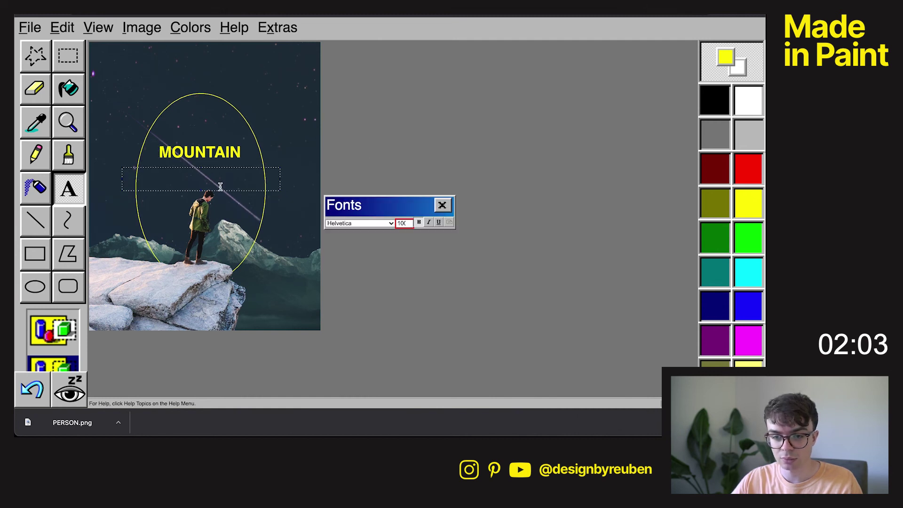
{"action": "type", "text": "MOVING"}
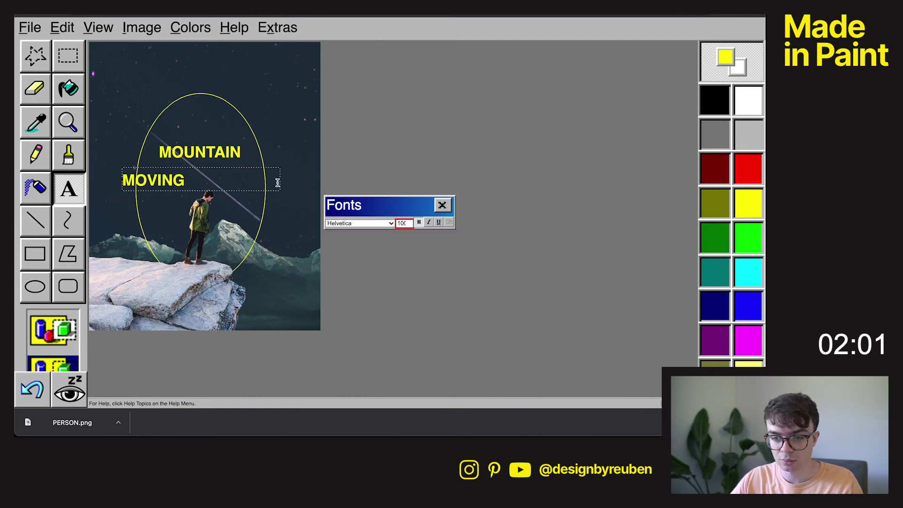
{"action": "left_click_drag", "start_coordinate": [187, 183], "coordinate": [178, 183]}
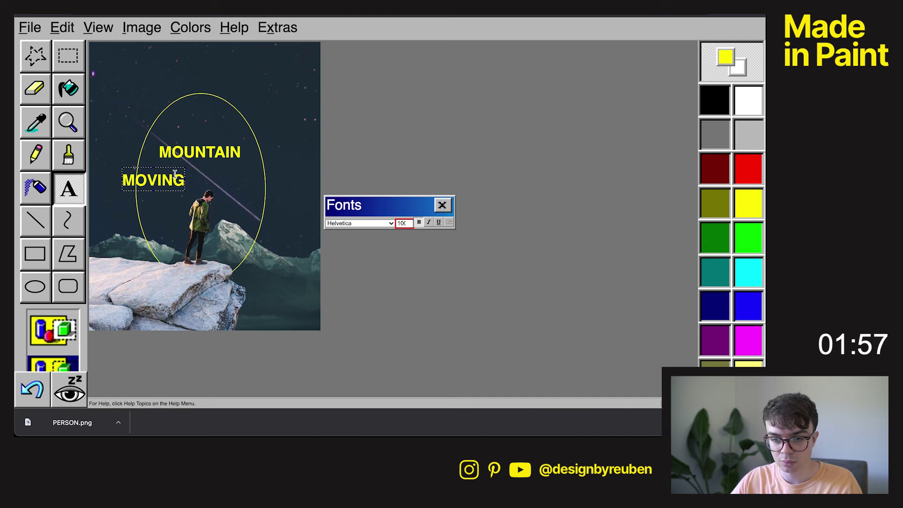
{"action": "left_click_drag", "start_coordinate": [174, 167], "coordinate": [220, 155]}
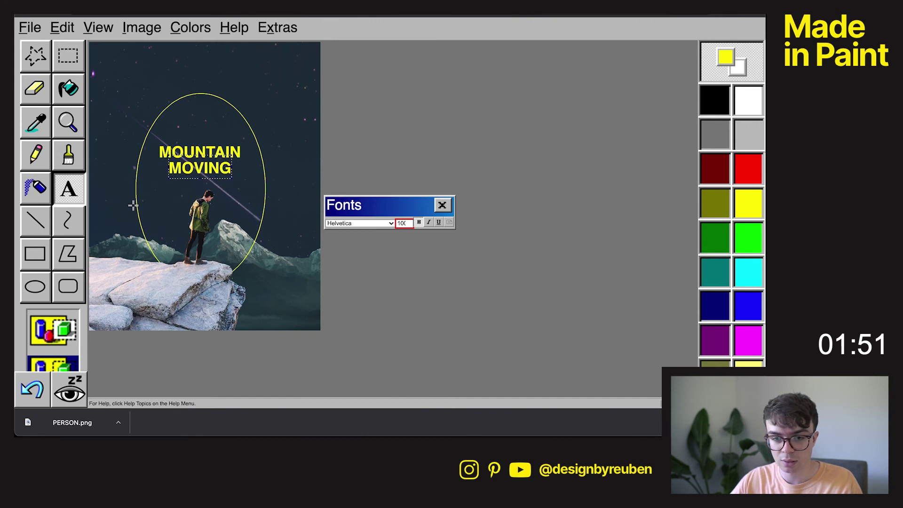
Add "FAITH" as a third centred line directly beneath "MOVING", just above the hiker's head, and commit it to the canvas
{"action": "left_click_drag", "start_coordinate": [132, 186], "coordinate": [244, 216]}
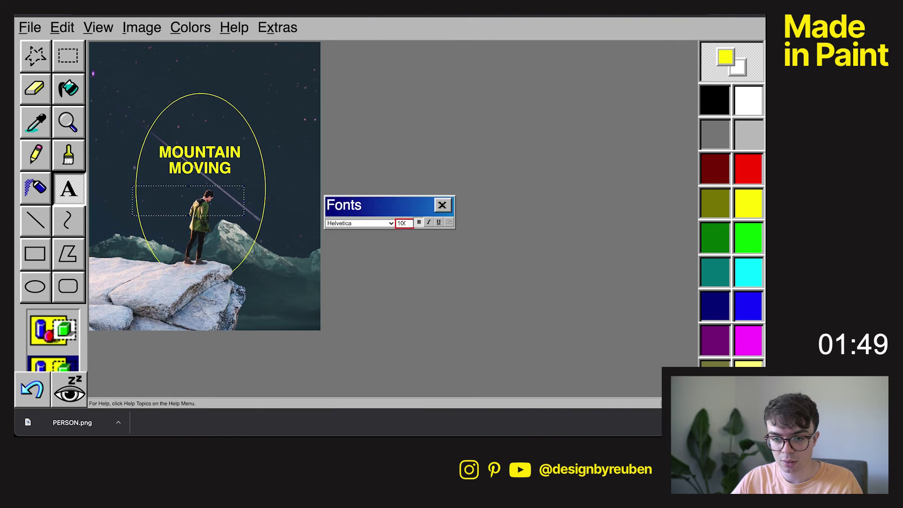
{"action": "type", "text": "FAITH"}
{"action": "left_click_drag", "start_coordinate": [177, 206], "coordinate": [211, 170]}
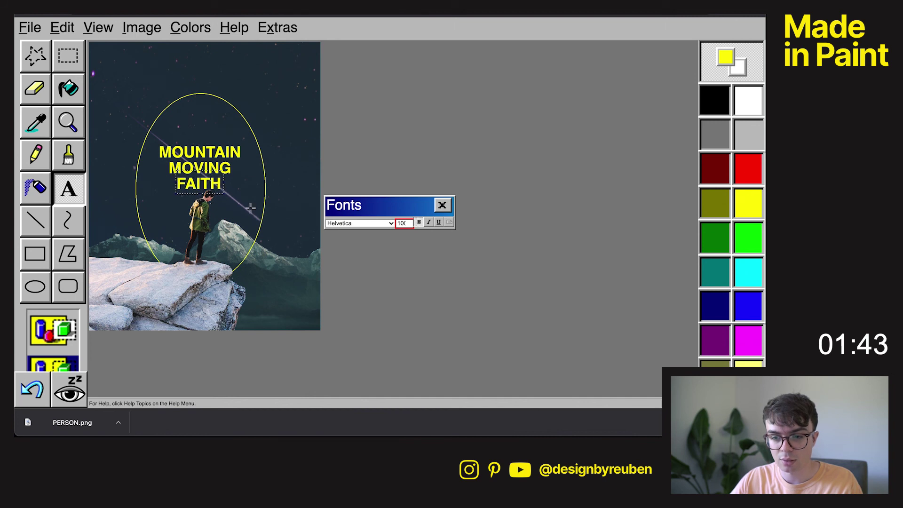
{"action": "left_click", "coordinate": [40, 63]}
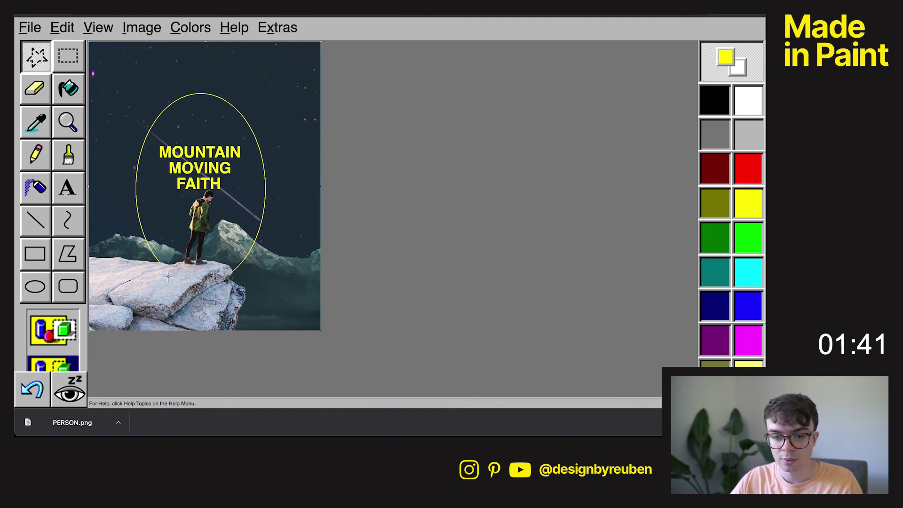
Try spraying yellow along the ellipse's right edge with the airbrush, then undo the spray
{"action": "left_click", "coordinate": [35, 188]}
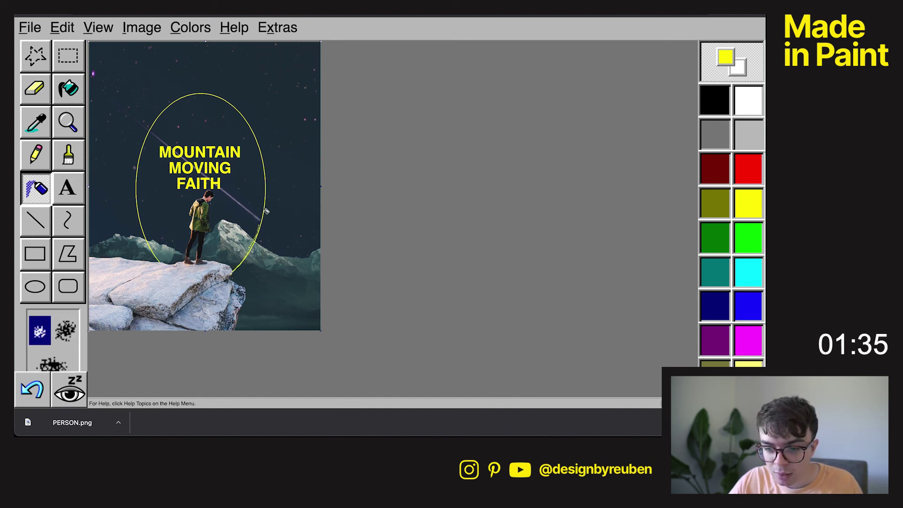
{"action": "left_click_drag", "start_coordinate": [266, 212], "coordinate": [268, 193]}
{"action": "key", "text": "ctrl+z"}
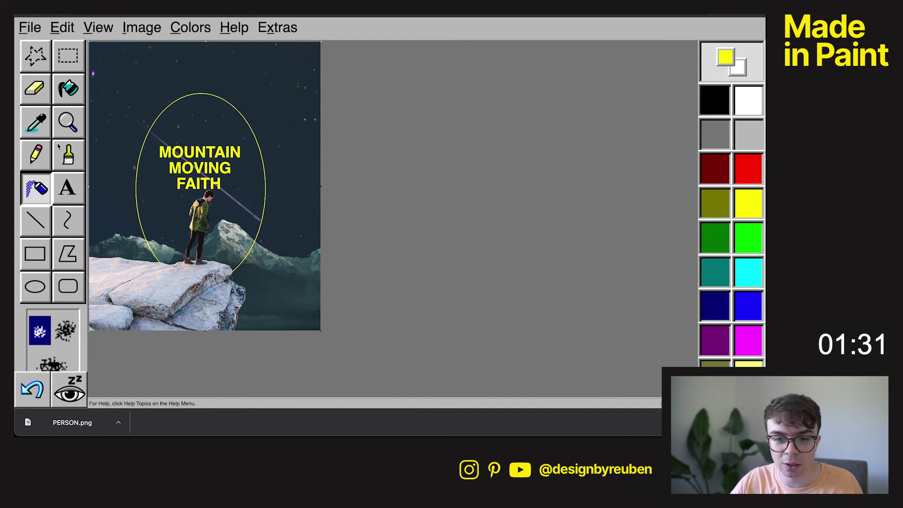
{"action": "left_click", "coordinate": [38, 160]}
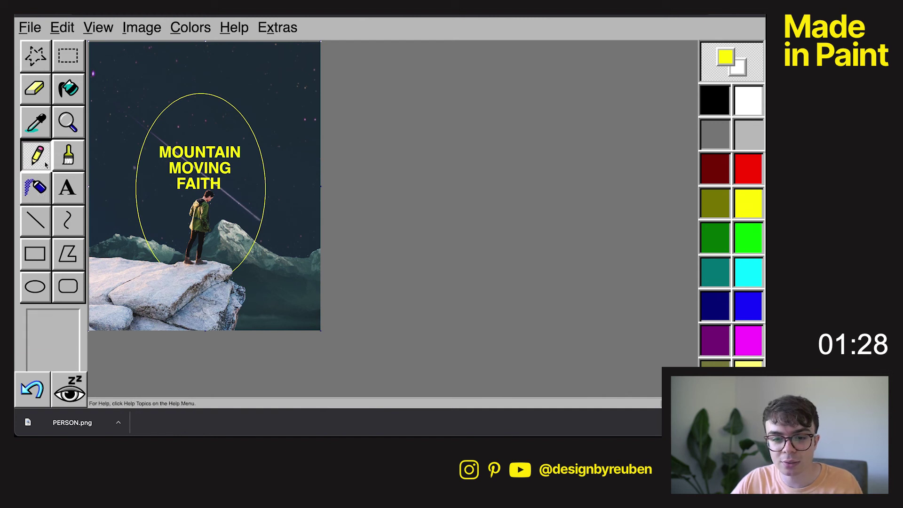
{"action": "left_click", "coordinate": [69, 158]}
{"action": "left_click", "coordinate": [69, 125]}
{"action": "left_click", "coordinate": [36, 123]}
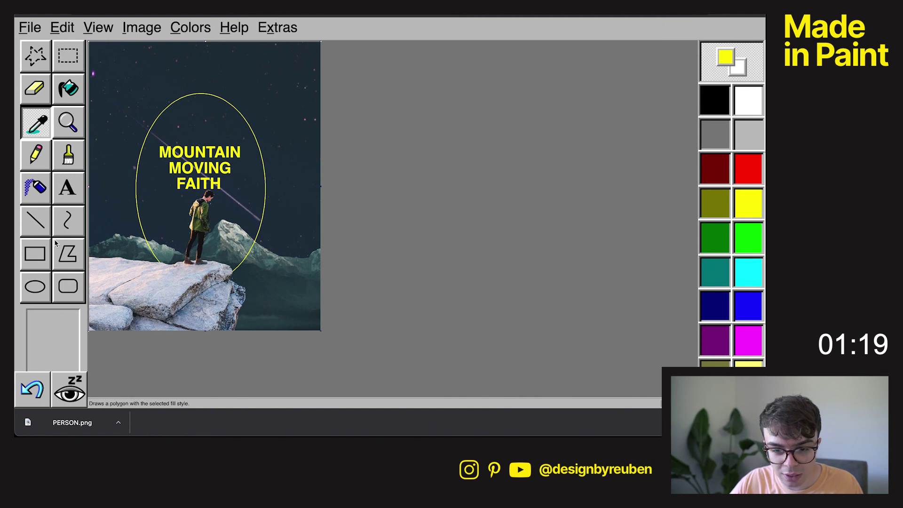
Try a wide, flat, unfilled yellow ellipse around the three-line title, then undo it
{"action": "left_click", "coordinate": [40, 295]}
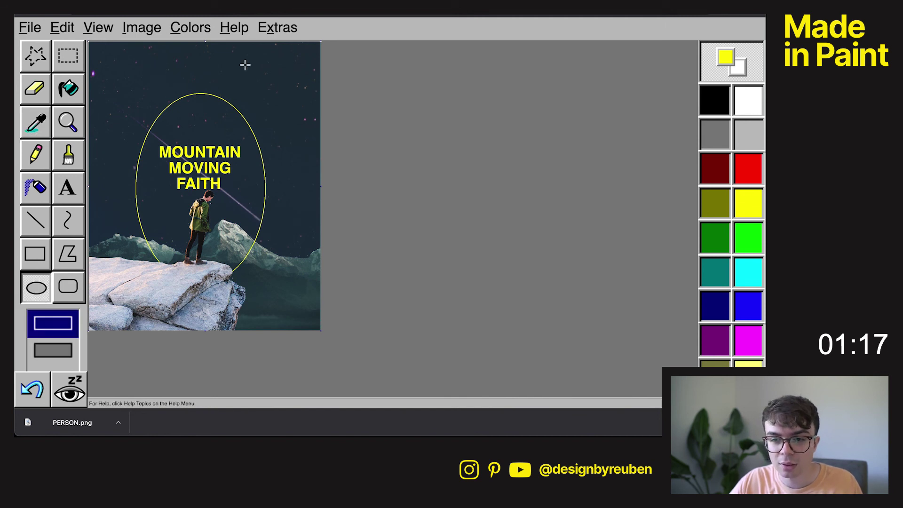
{"action": "left_click_drag", "start_coordinate": [208, 98], "coordinate": [206, 110]}
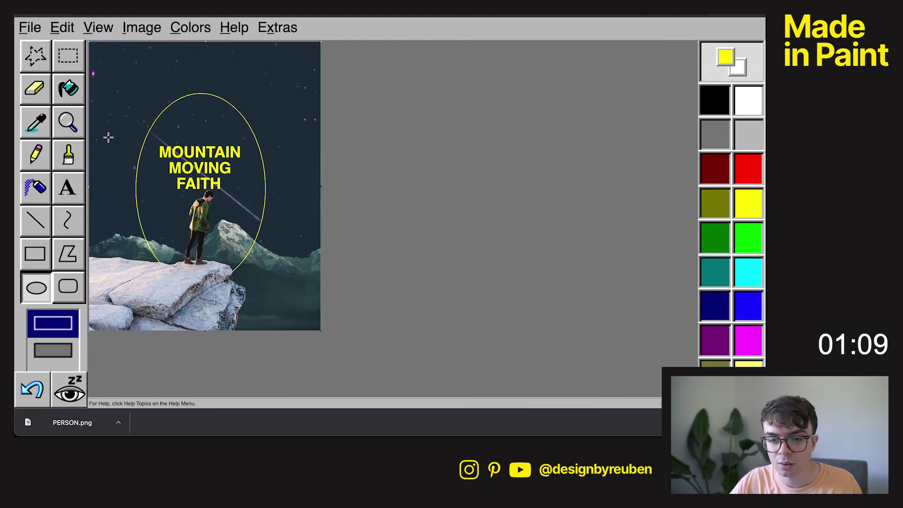
{"action": "mouse_move", "coordinate": [104, 133]}
{"action": "left_mouse_down"}
{"action": "mouse_move", "coordinate": [262, 177]}
{"action": "mouse_move", "coordinate": [304, 206]}
{"action": "mouse_move", "coordinate": [294, 200]}
{"action": "left_mouse_up"}
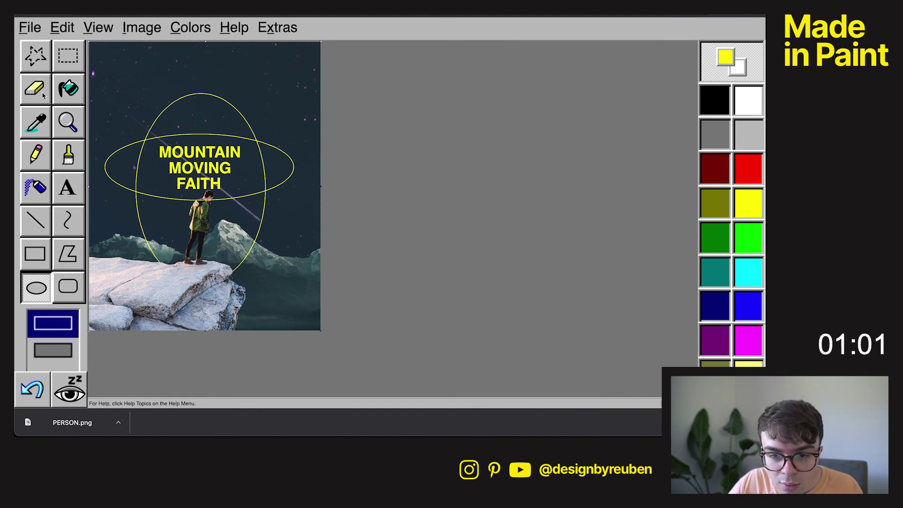
{"action": "left_click", "coordinate": [36, 187]}
{"action": "left_click", "coordinate": [68, 155]}
{"action": "left_click", "coordinate": [35, 90]}
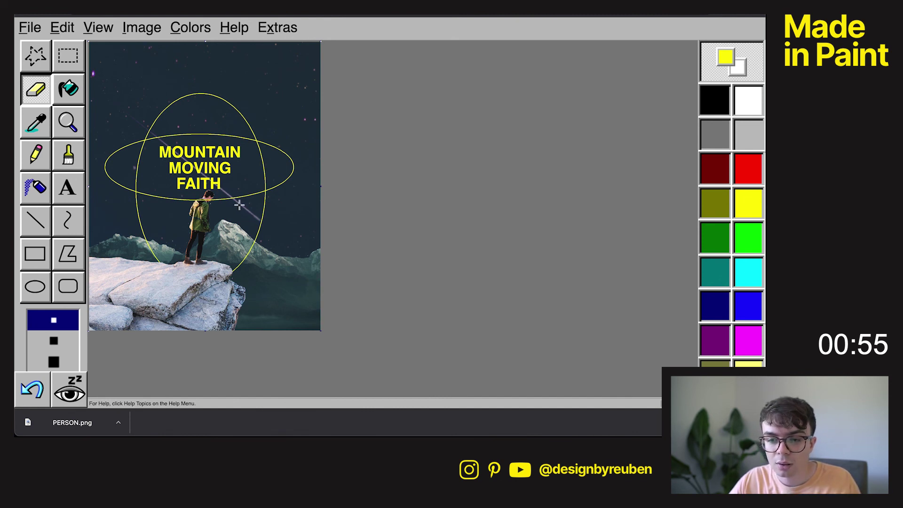
{"action": "key", "text": "ctrl+z"}
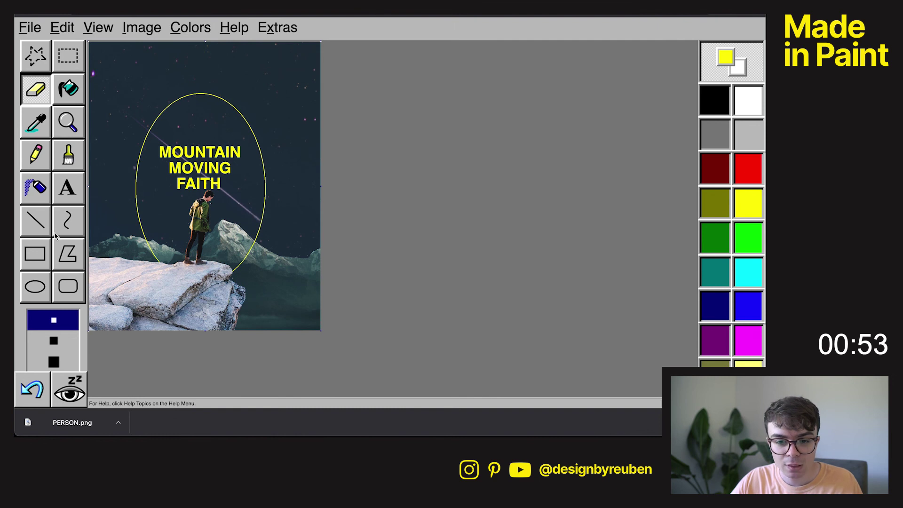
{"action": "left_click", "coordinate": [67, 223]}
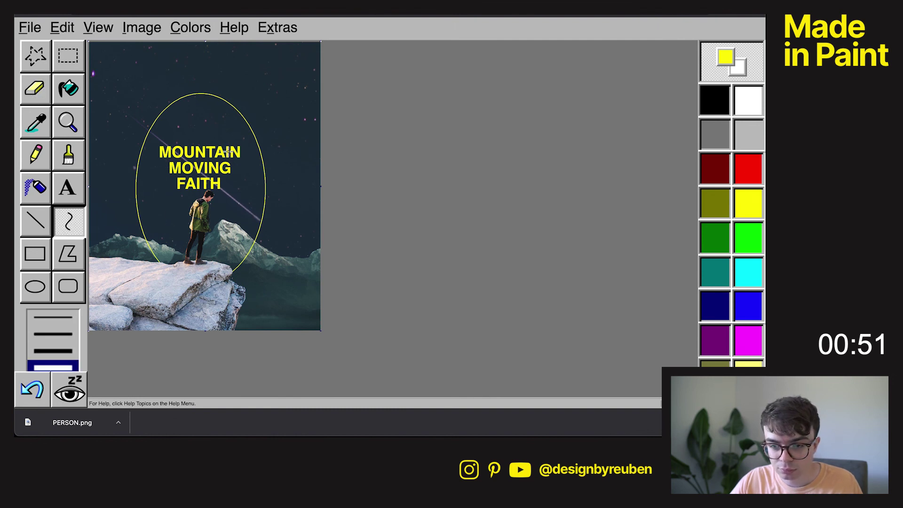
{"action": "key", "text": "ctrl+z"}
{"action": "key", "text": "ctrl+y"}
{"action": "left_click", "coordinate": [35, 56]}
{"action": "left_click", "coordinate": [68, 155]}
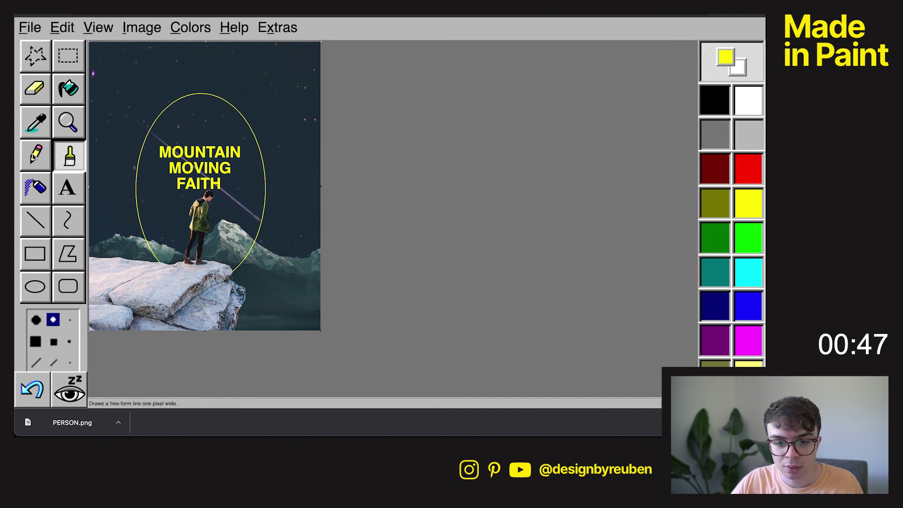
Set the drawing colour to orange from the basic colours and try spraying with the airbrush along the ellipse's right side
{"action": "left_click", "coordinate": [35, 188]}
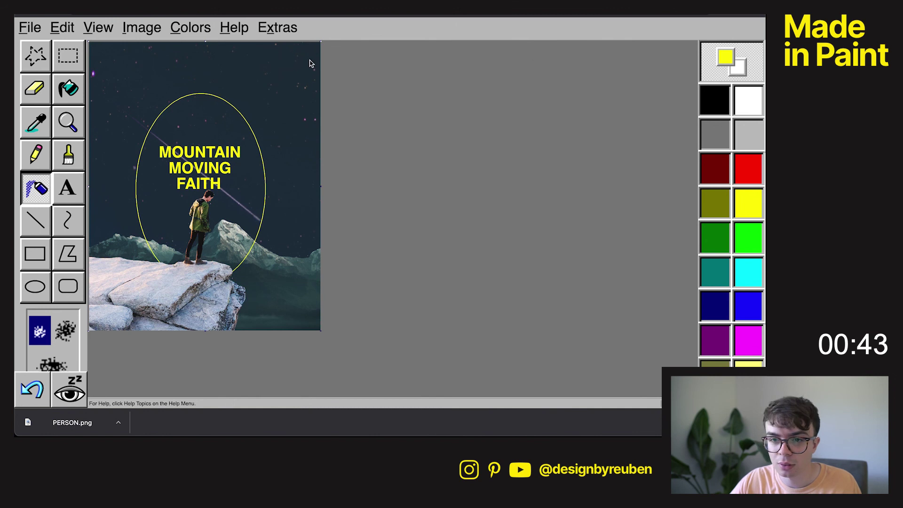
{"action": "left_click", "coordinate": [141, 27]}
{"action": "mouse_move", "coordinate": [190, 27]}
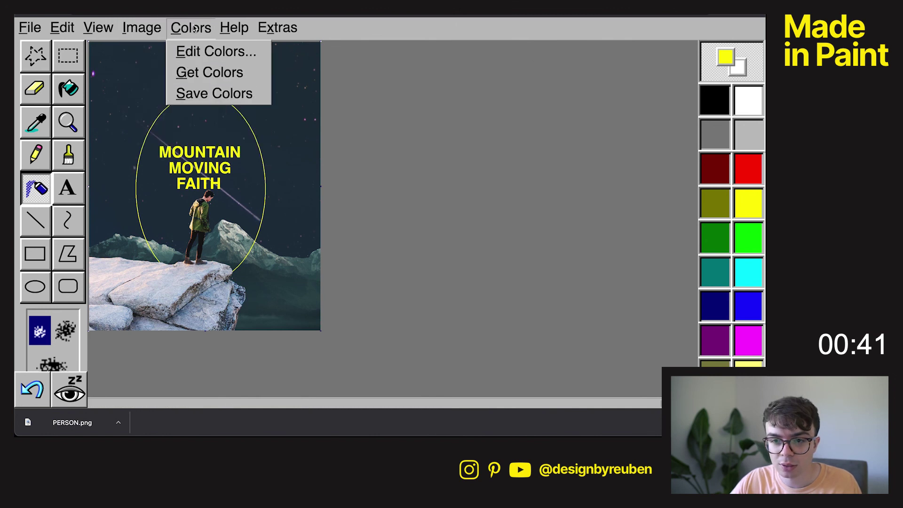
{"action": "left_click", "coordinate": [212, 51]}
{"action": "left_click", "coordinate": [303, 165]}
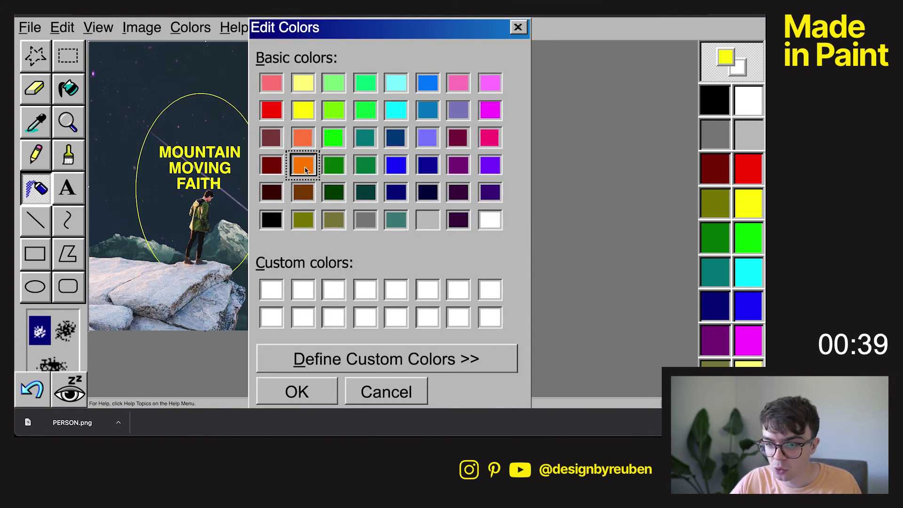
{"action": "left_click", "coordinate": [331, 386]}
{"action": "mouse_move", "coordinate": [240, 266]}
{"action": "left_mouse_down"}
{"action": "mouse_move", "coordinate": [267, 197]}
{"action": "mouse_move", "coordinate": [254, 148]}
{"action": "left_mouse_up"}
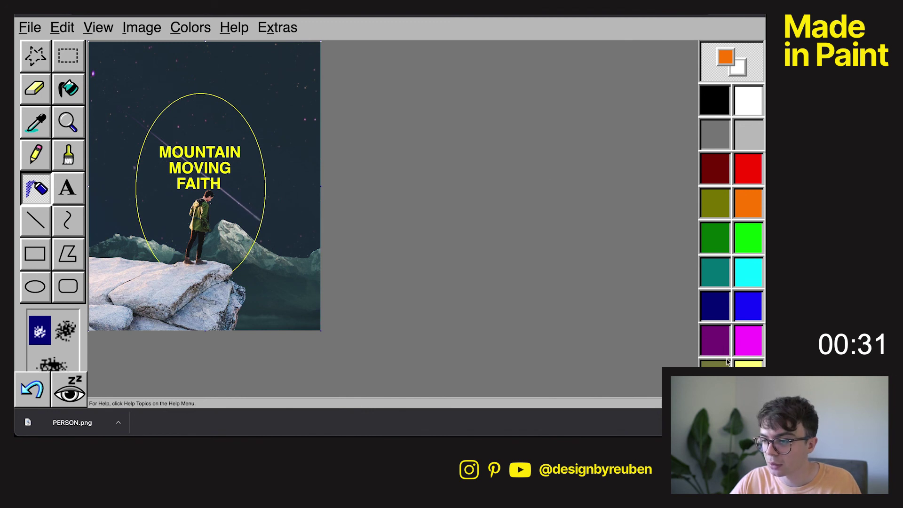
Set the drawing colour to bright yellow from the basic colours and scatter tiny star specks around the poster's sky and mountains
{"action": "left_click", "coordinate": [141, 28]}
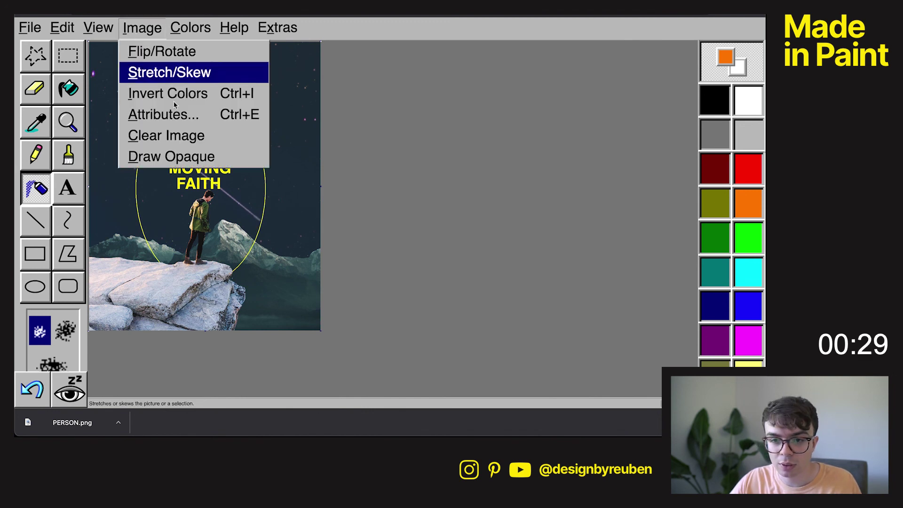
{"action": "left_click", "coordinate": [213, 51]}
{"action": "left_click", "coordinate": [297, 114]}
{"action": "left_click", "coordinate": [334, 399]}
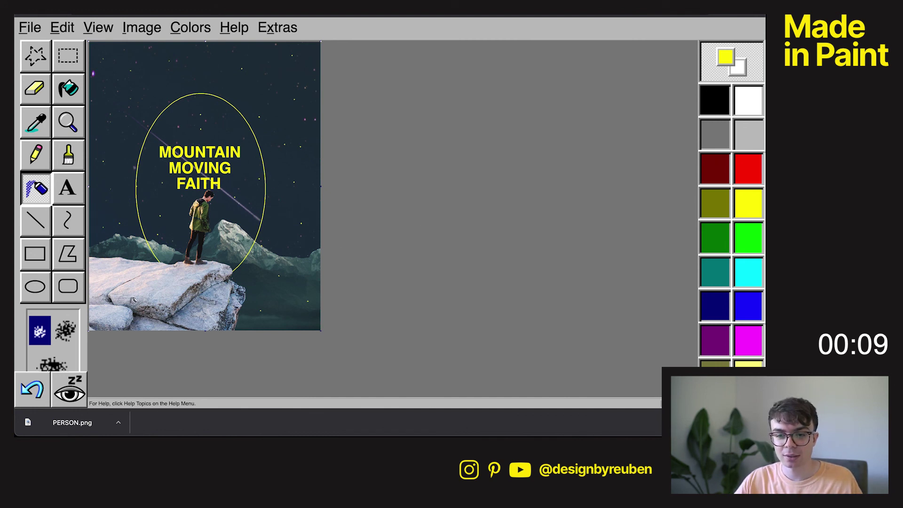
{"action": "left_click", "coordinate": [34, 58]}
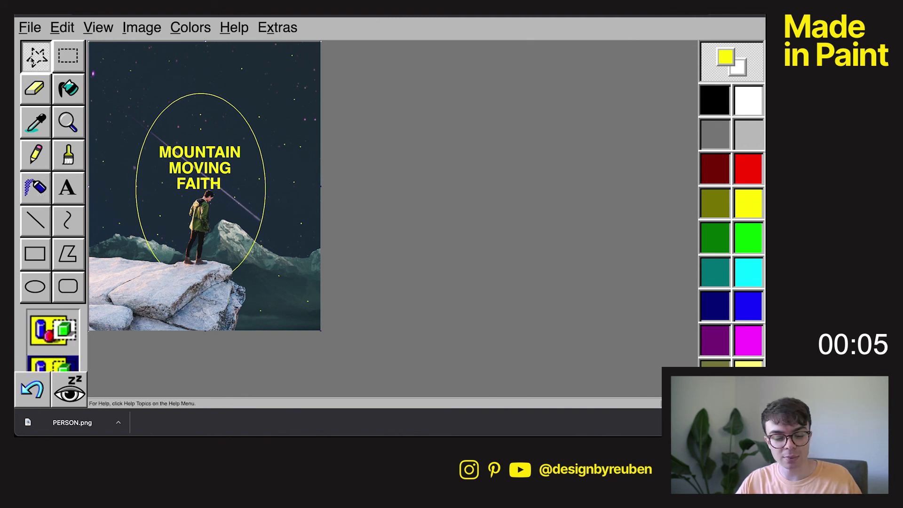